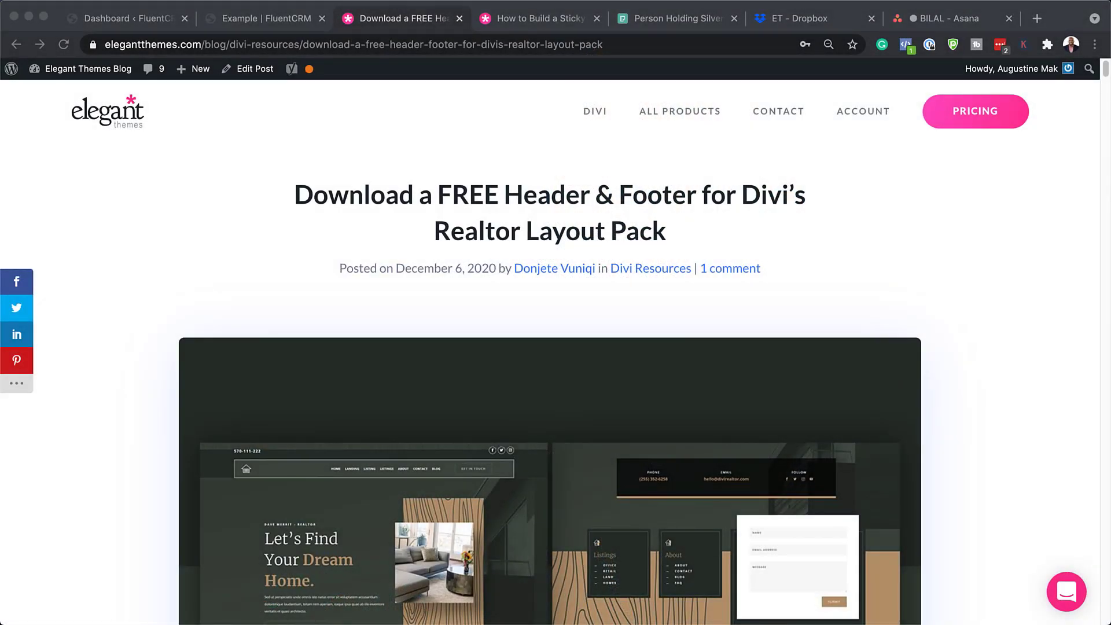
# Submit an e-mail address on the blog's free realtor header and footer download form
pyautogui.scroll(-10, 550, 371)
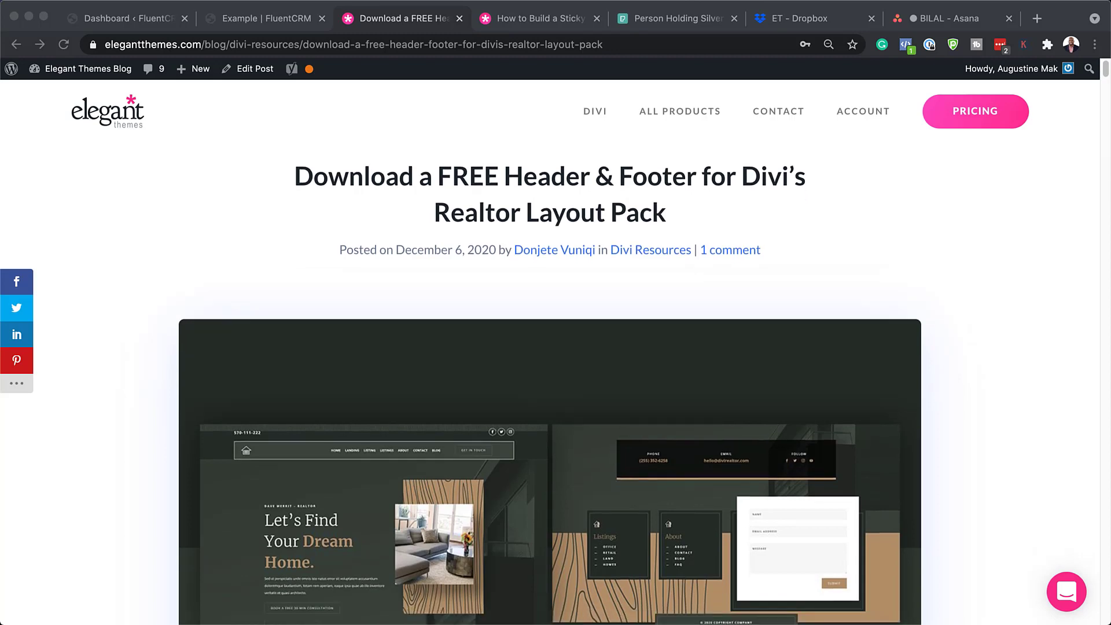
pyautogui.scroll(-1, 550, 371)
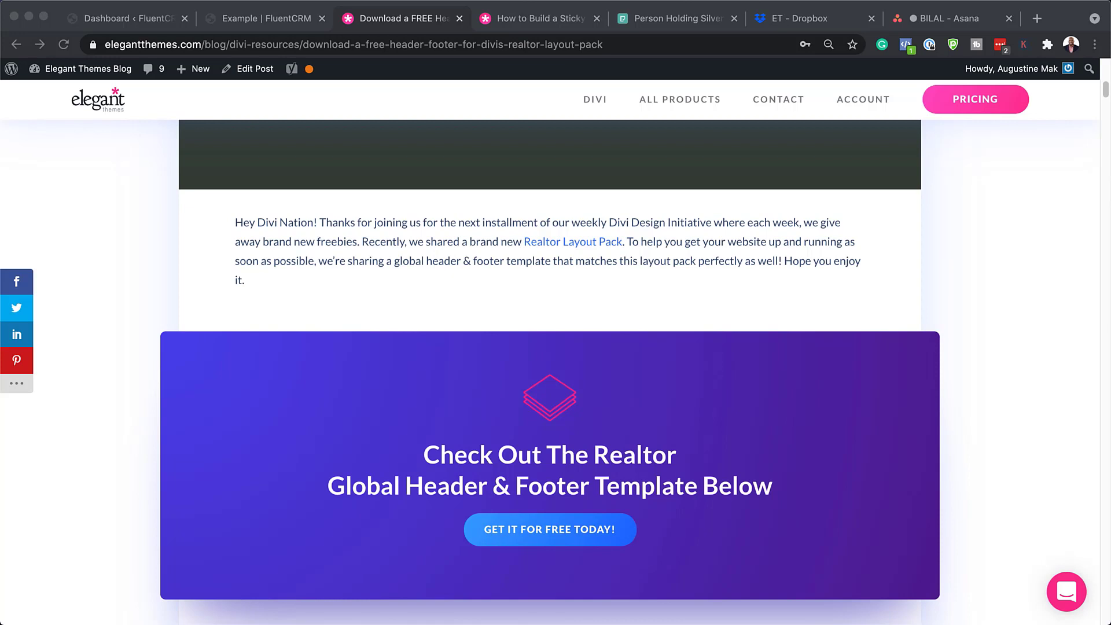
pyautogui.click(580, 530)
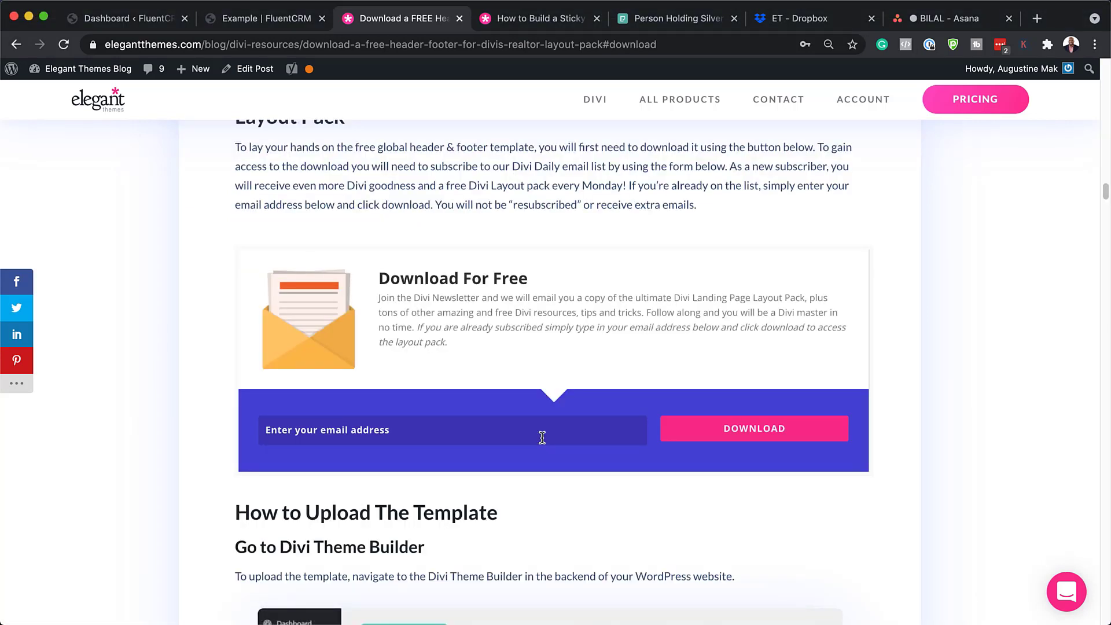
pyautogui.press('super+v')
pyautogui.click(756, 428)
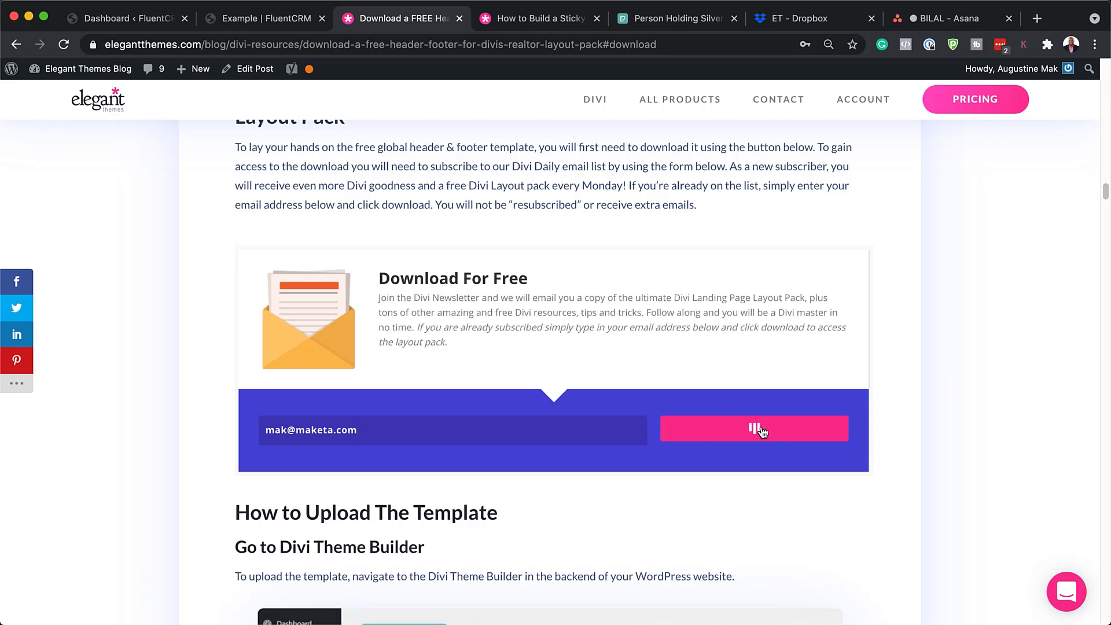
# Download the realtor header-footer template zip and show it in Finder
pyautogui.click(576, 248)
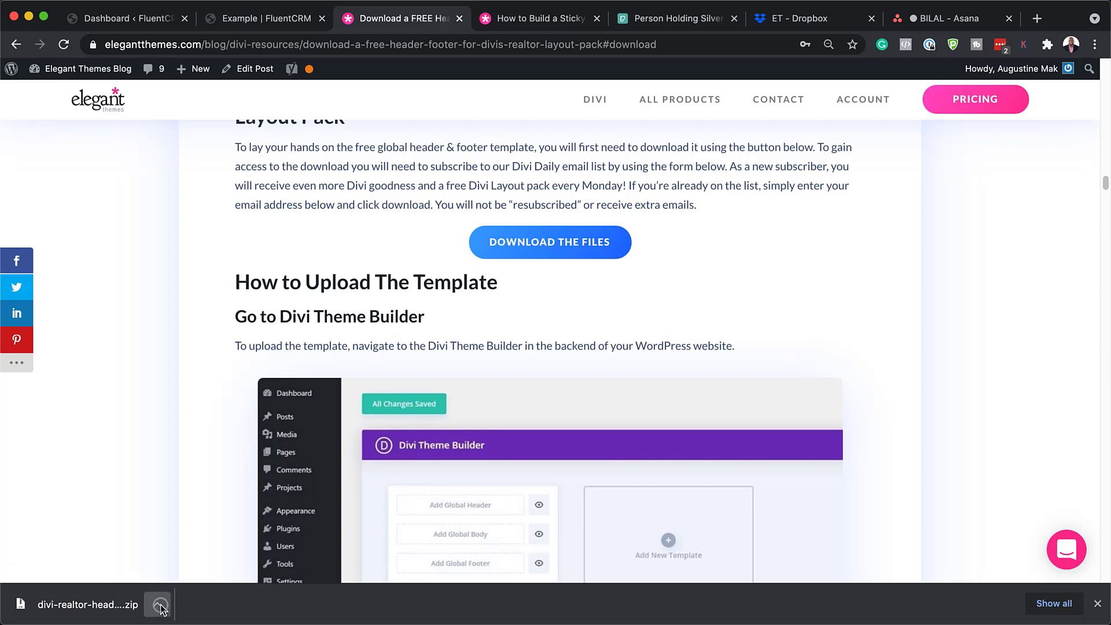
pyautogui.click(158, 606)
pyautogui.click(207, 588)
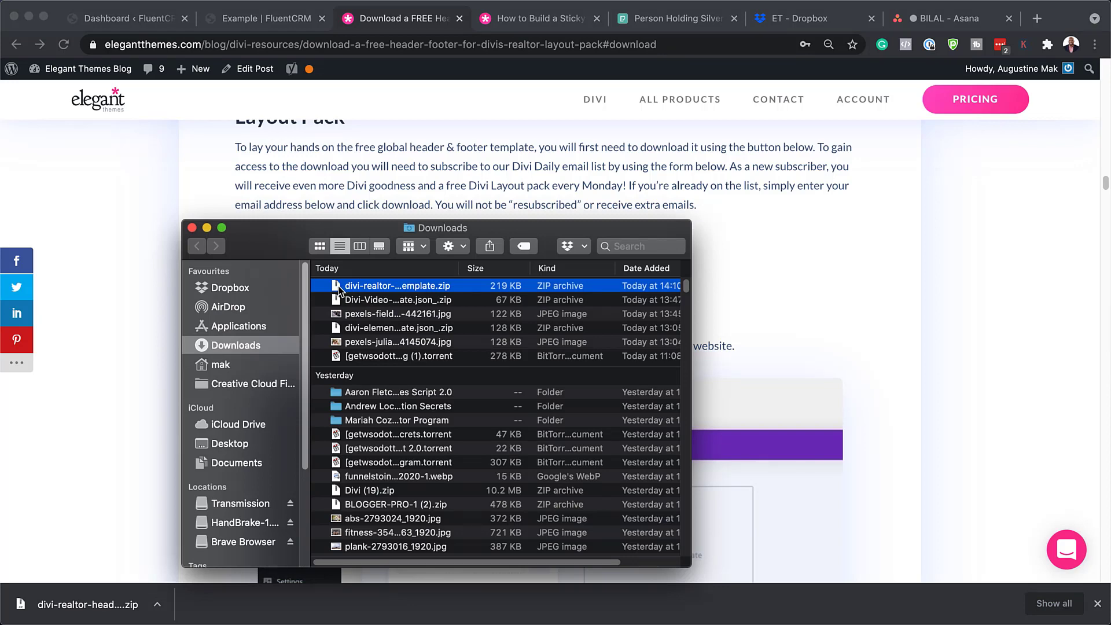
# Unzip the template and open the divi-realtor-header-footer-template folder, then move Finder aside
pyautogui.doubleClick(338, 286)
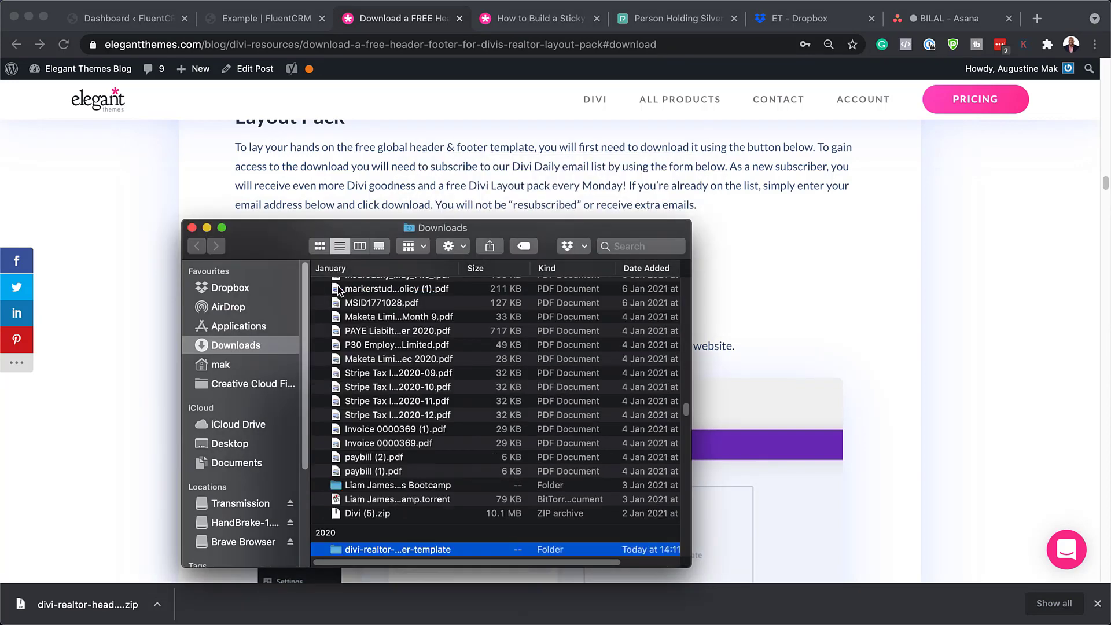
pyautogui.scroll(-3, 496, 428)
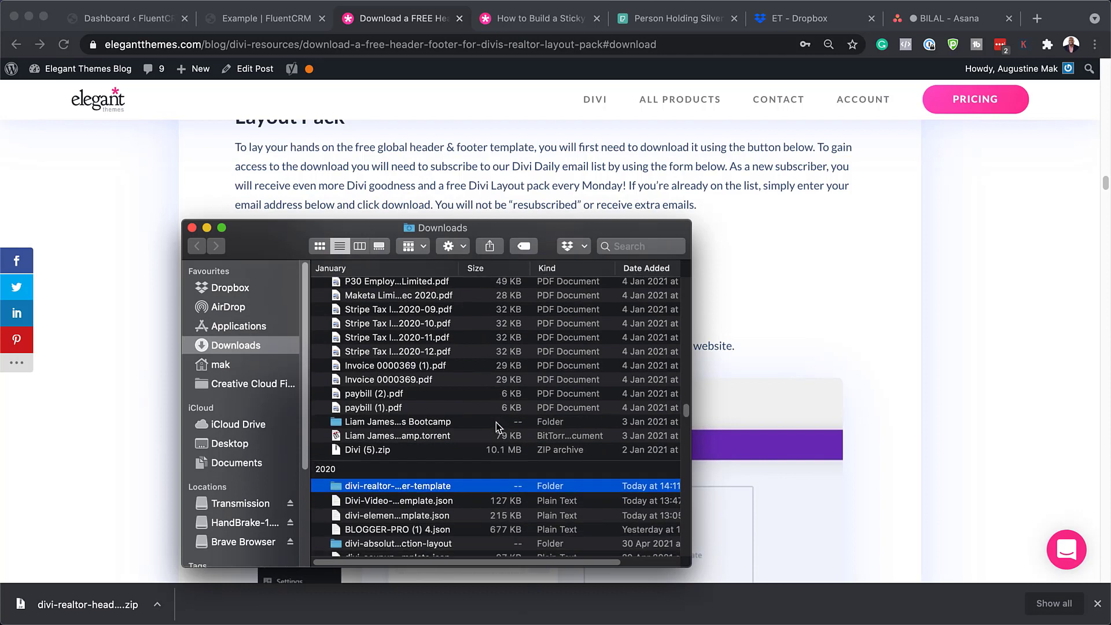
pyautogui.doubleClick(339, 486)
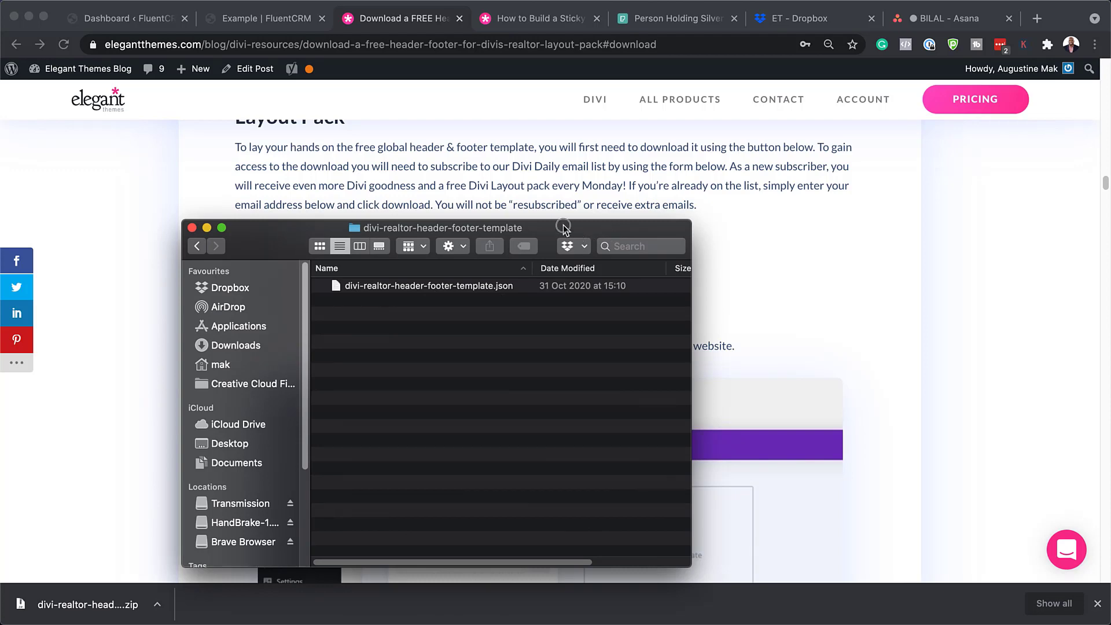
pyautogui.moveTo(563, 225); pyautogui.dragTo(570, 624)
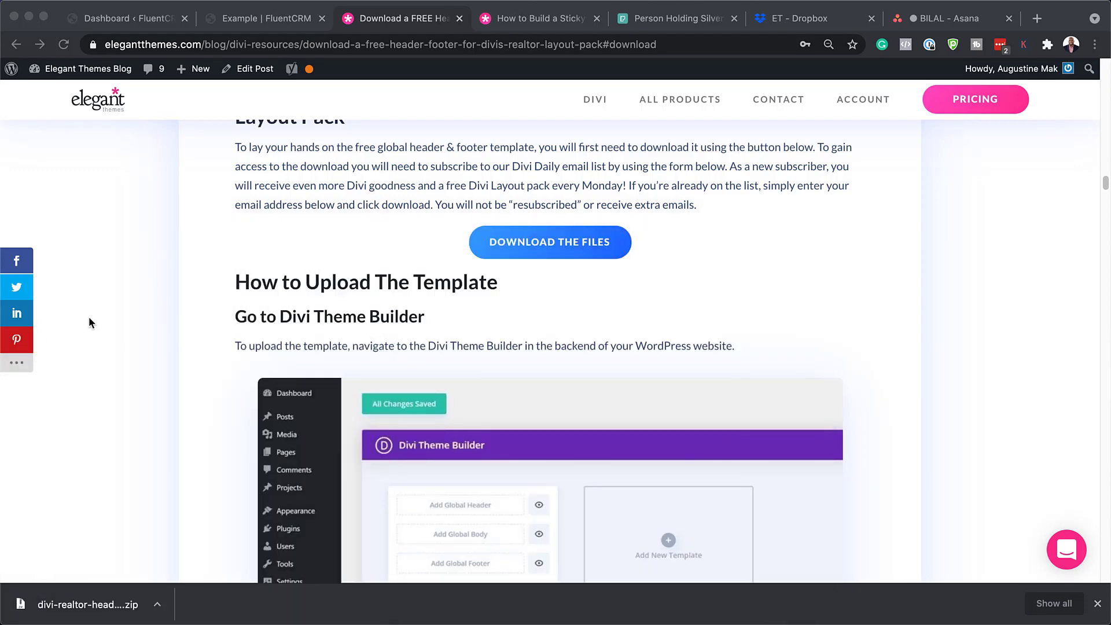
# Go to the WordPress dashboard and open Divi's Theme Builder
pyautogui.click(1098, 603)
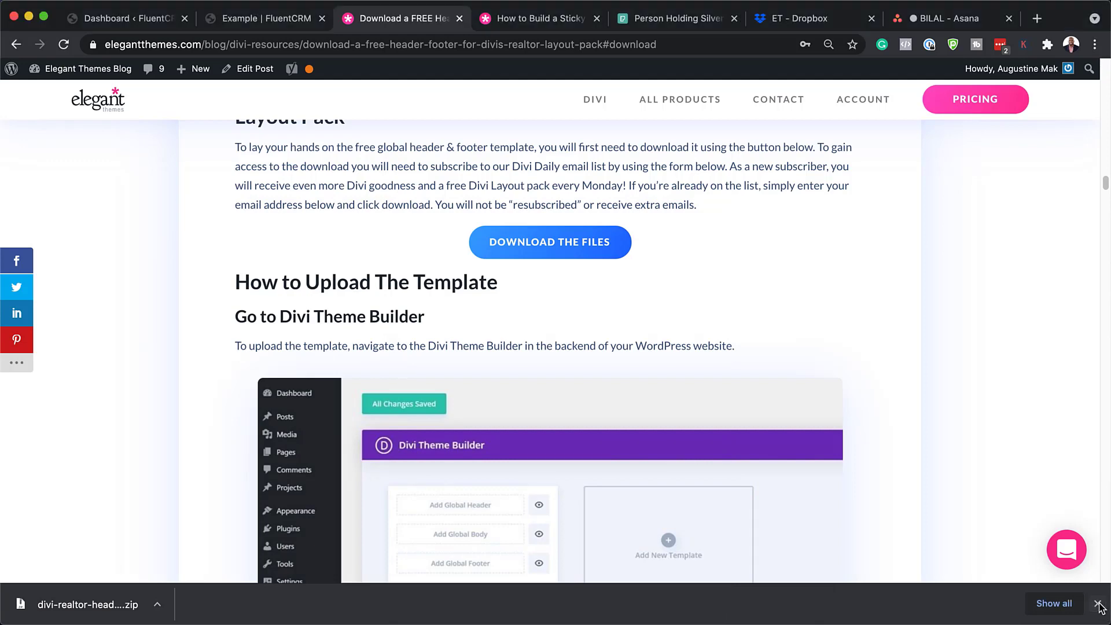
pyautogui.click(142, 22)
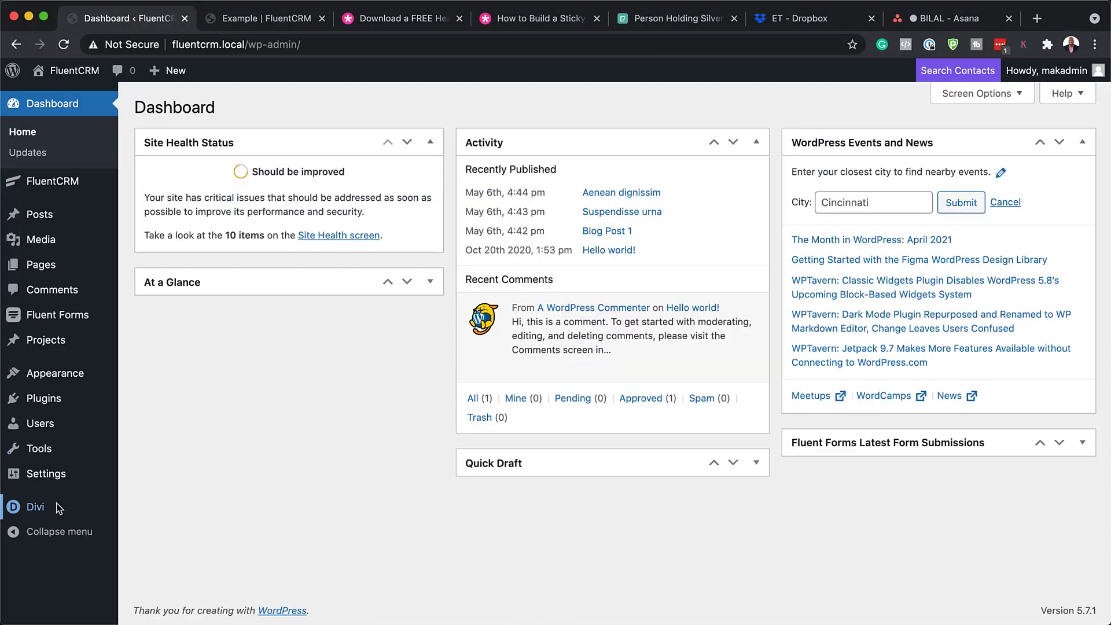
pyautogui.moveTo(55, 510)
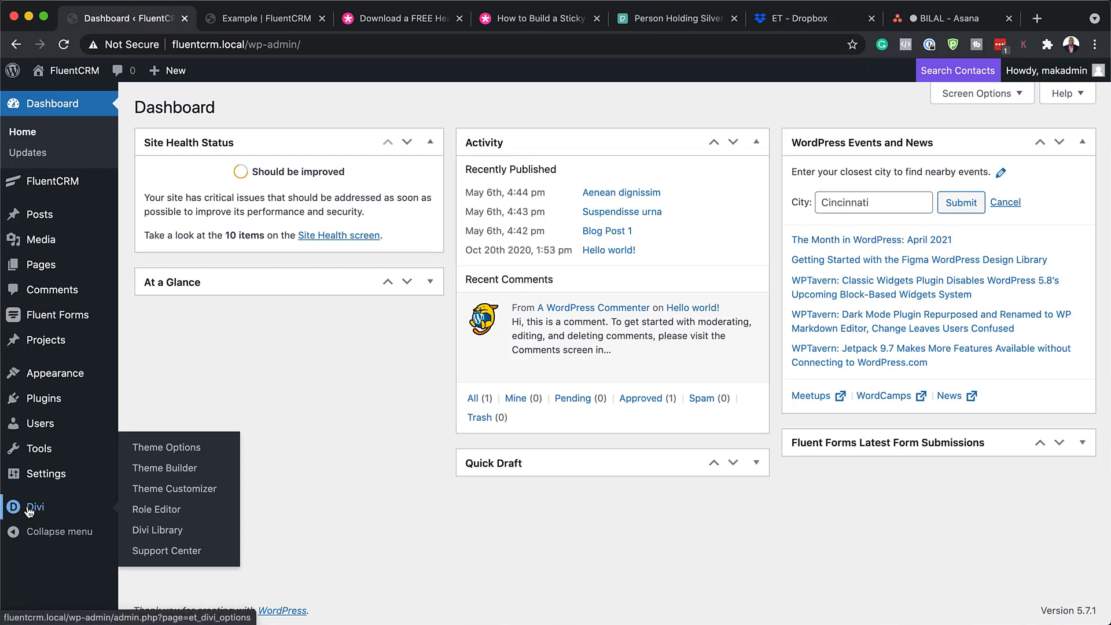
pyautogui.click(163, 475)
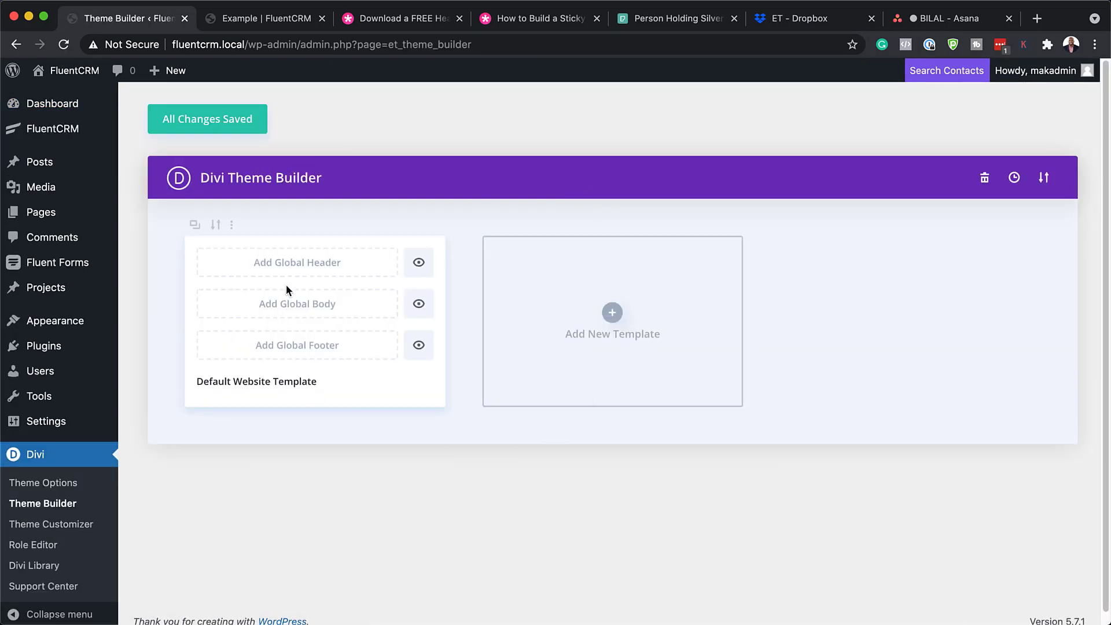
# Review the Example page's current default header and footer, then return to Theme Builder
pyautogui.click(263, 20)
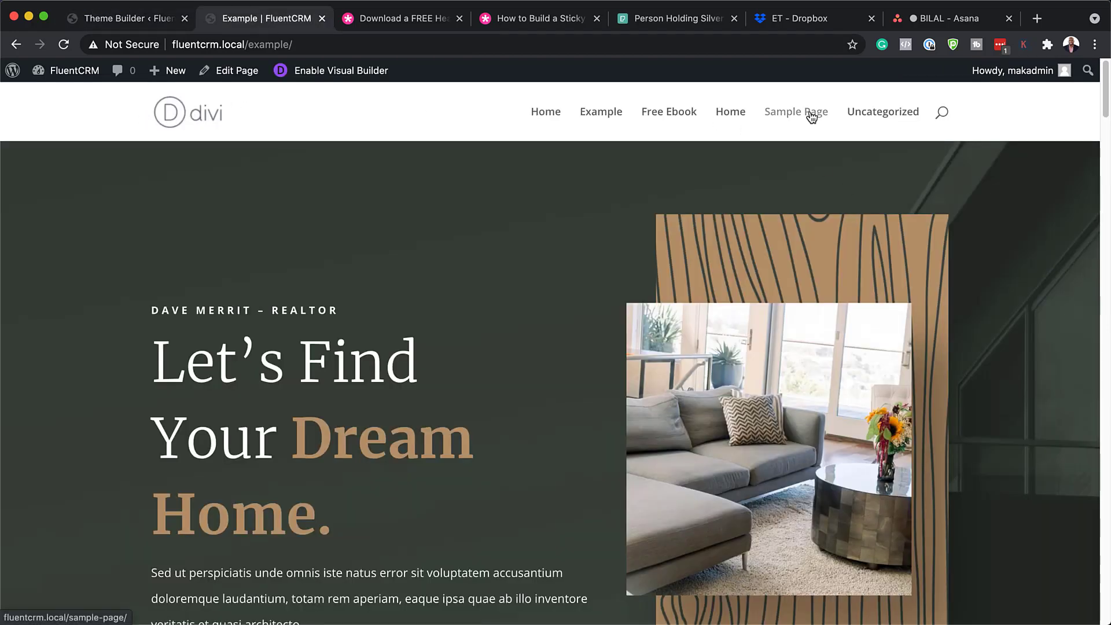
pyautogui.scroll(-20, 857, 314)
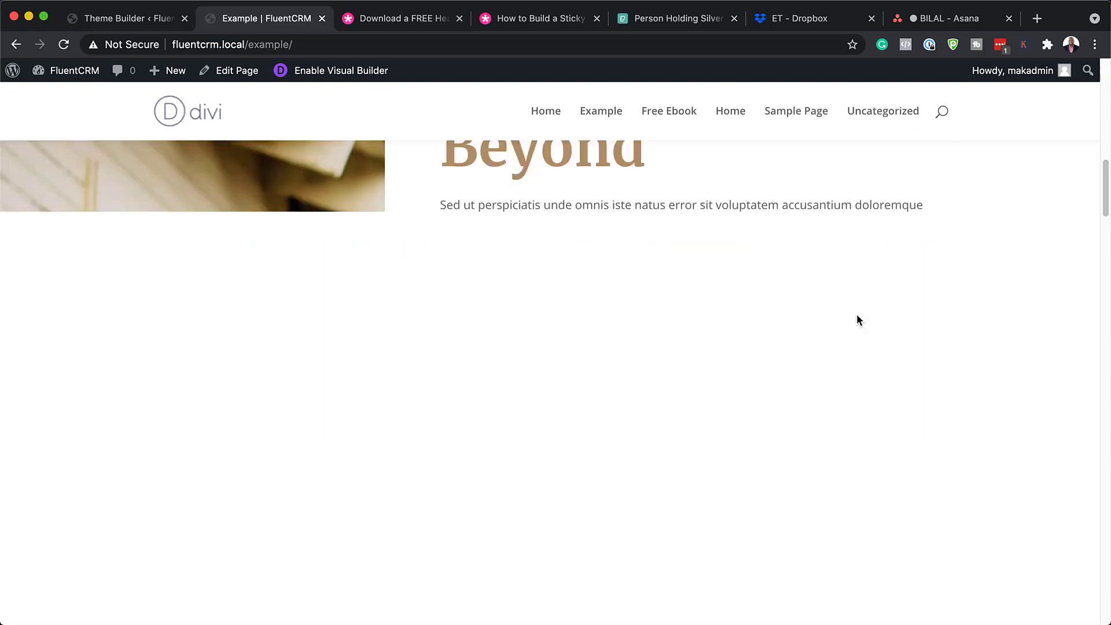
pyautogui.scroll(-10, 858, 320)
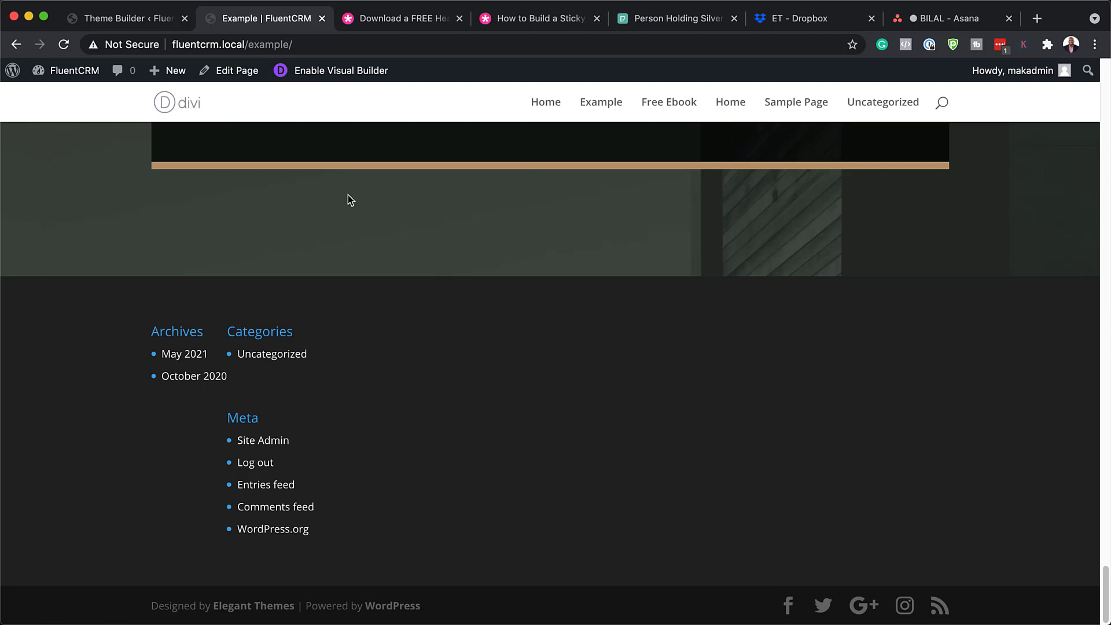
pyautogui.click(116, 22)
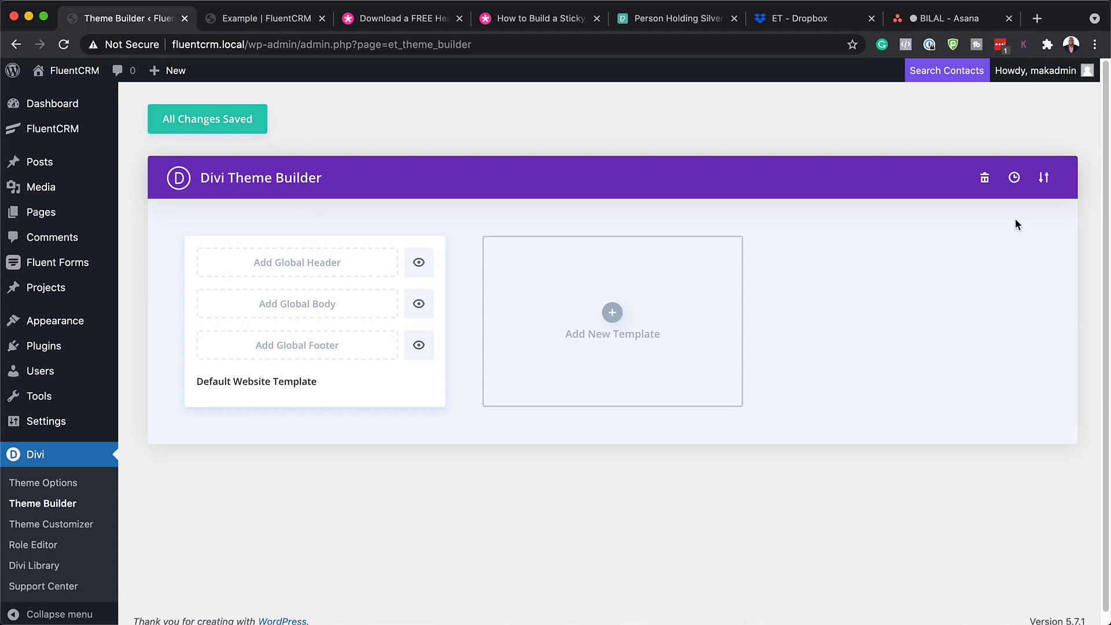
# Import divi-realtor-header-footer-template.json through Portability and save the Theme Builder changes
pyautogui.click(1045, 179)
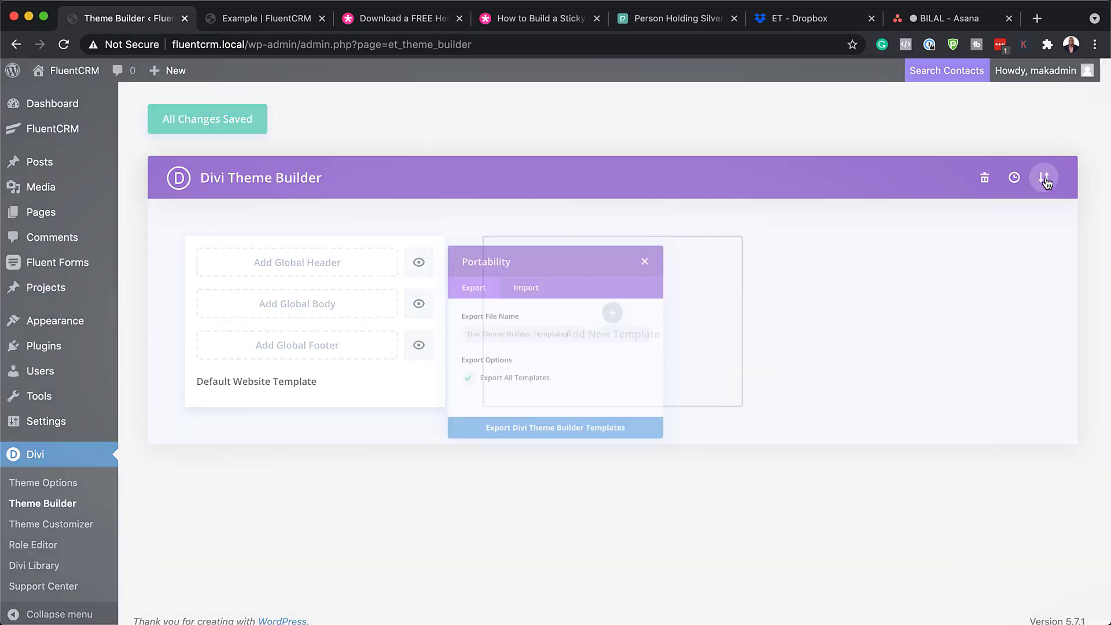
pyautogui.click(514, 270)
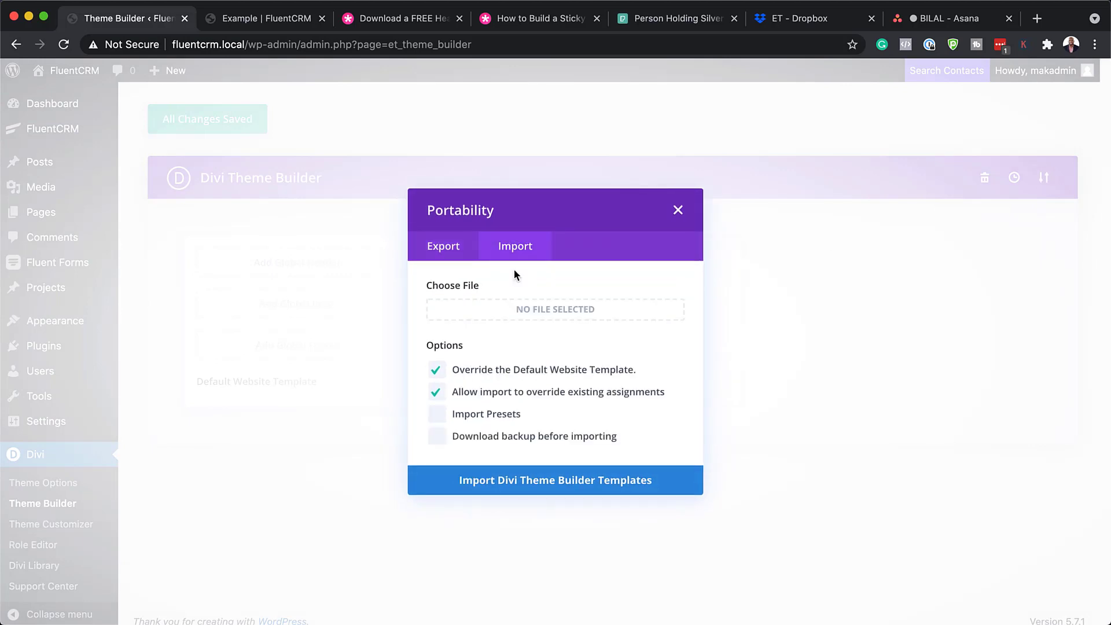
pyautogui.moveTo(0, 405); pyautogui.dragTo(103, 386)
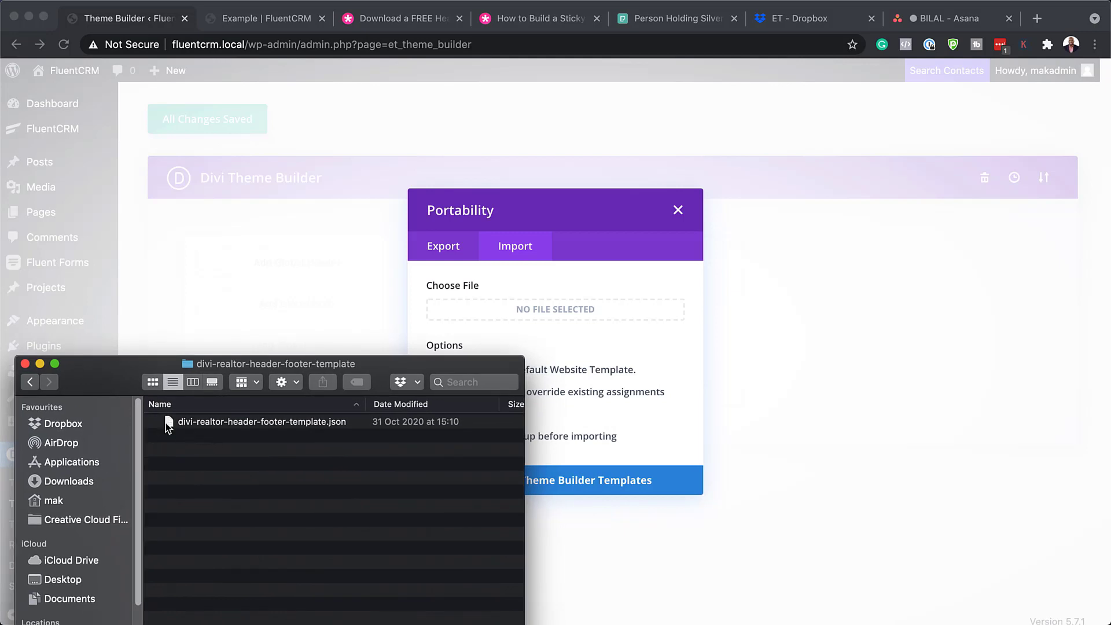
pyautogui.moveTo(167, 426); pyautogui.dragTo(509, 301)
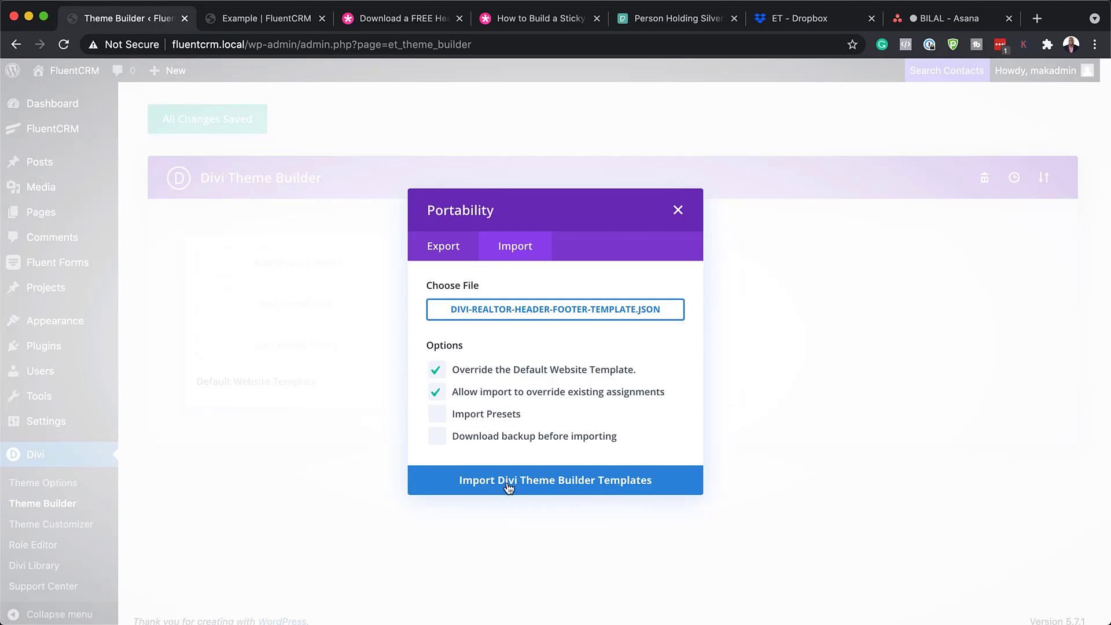
pyautogui.click(553, 481)
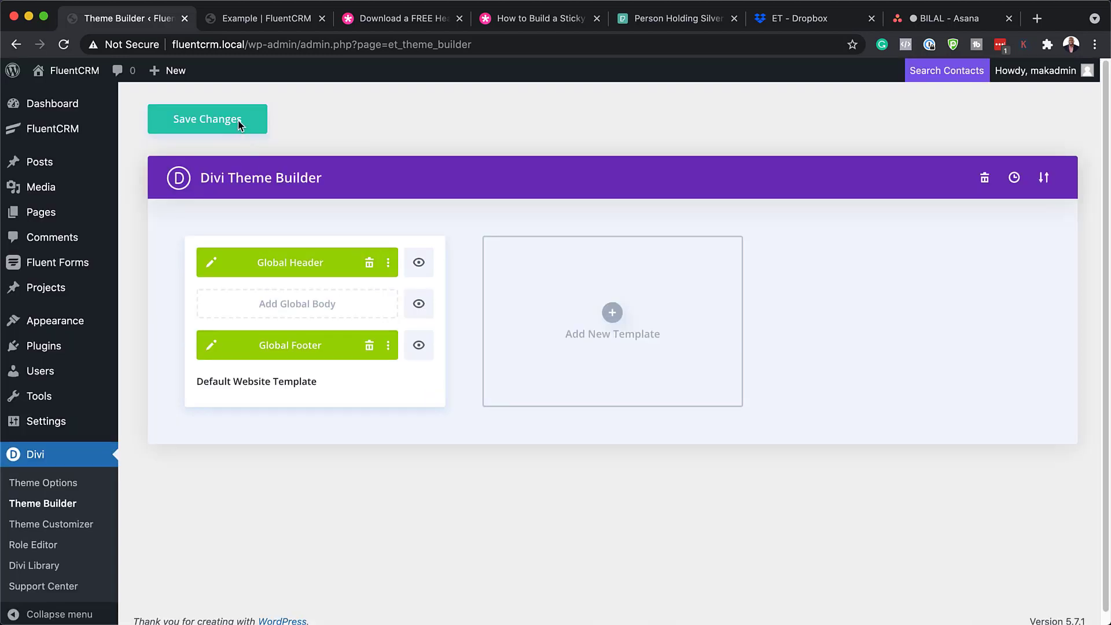
pyautogui.click(238, 124)
# Reload the Example page and check the new footer with Listings, About menus and contact form
pyautogui.click(256, 17)
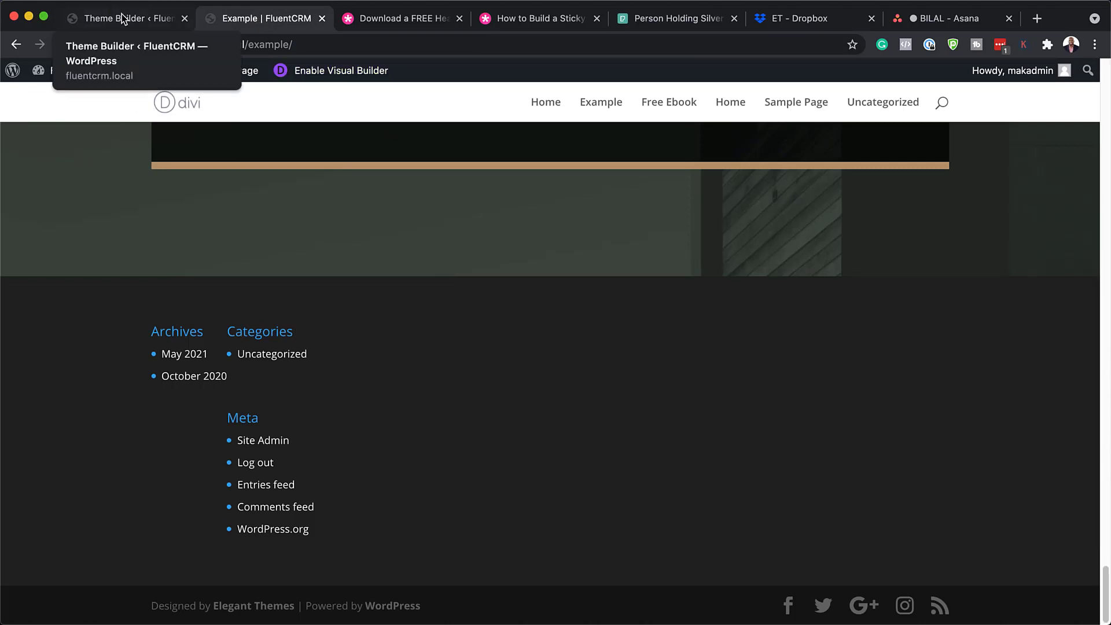
pyautogui.click(64, 46)
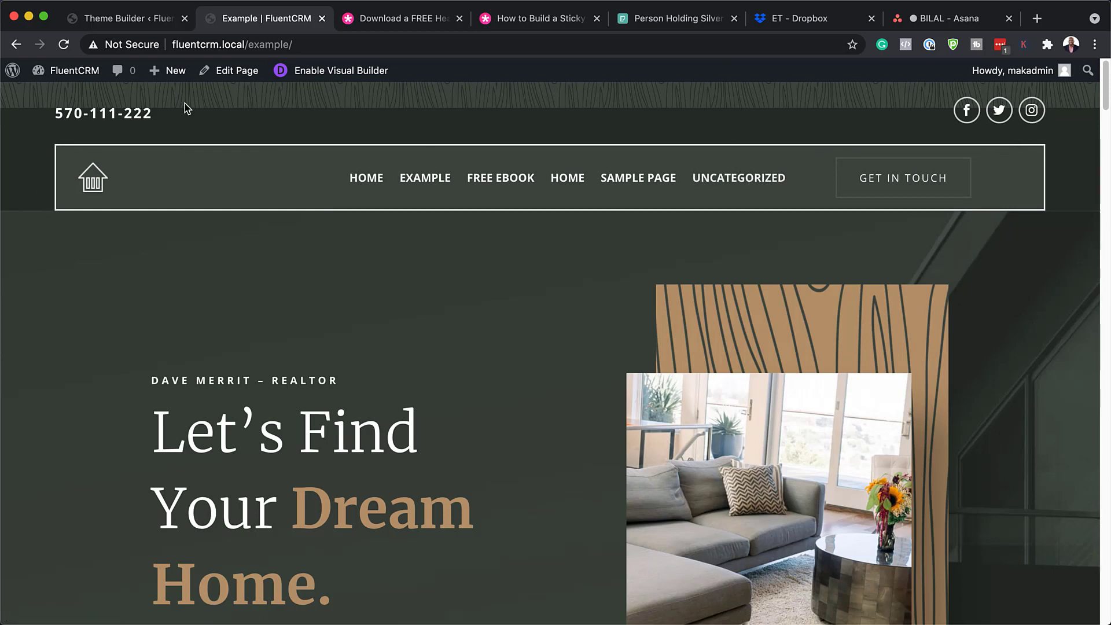
pyautogui.scroll(-15, 572, 363)
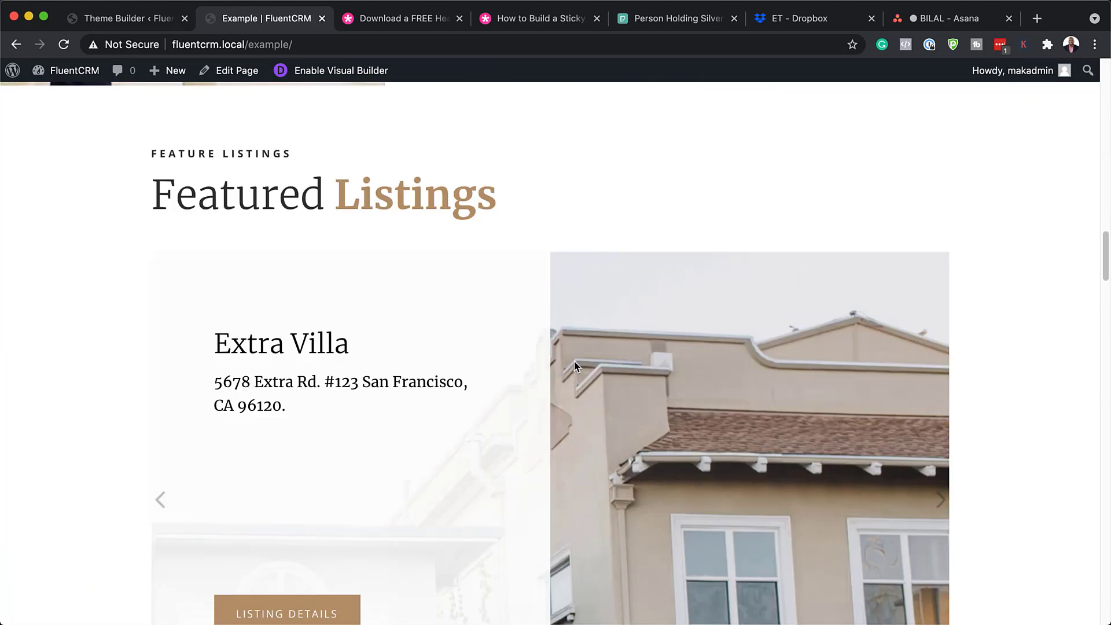
pyautogui.scroll(-15, 575, 366)
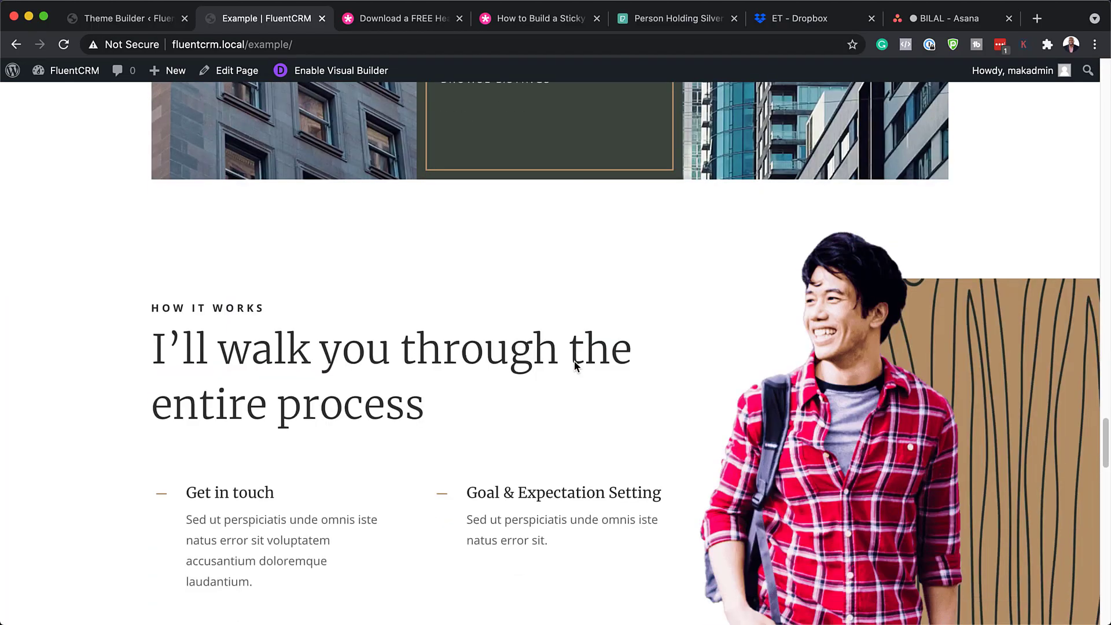
pyautogui.scroll(-5, 577, 366)
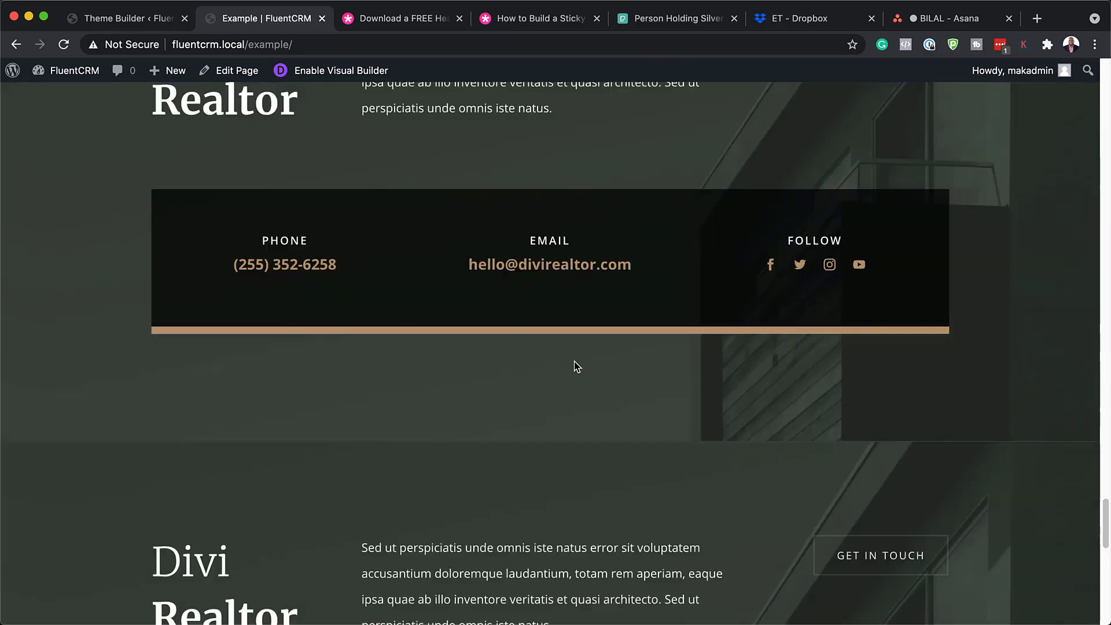
pyautogui.scroll(-5, 577, 366)
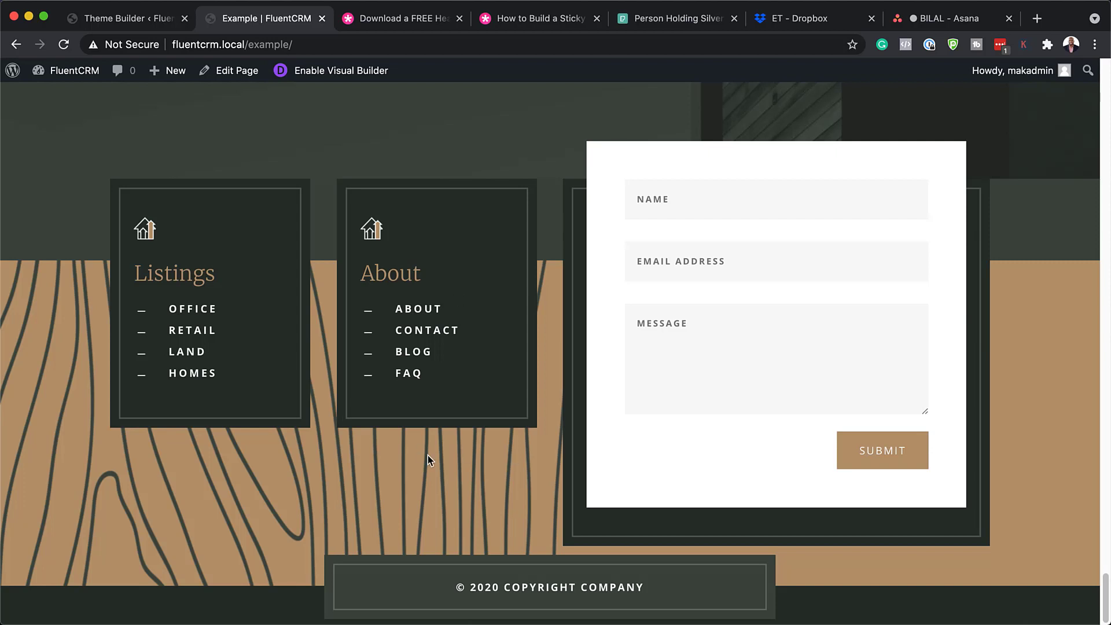
pyautogui.click(122, 20)
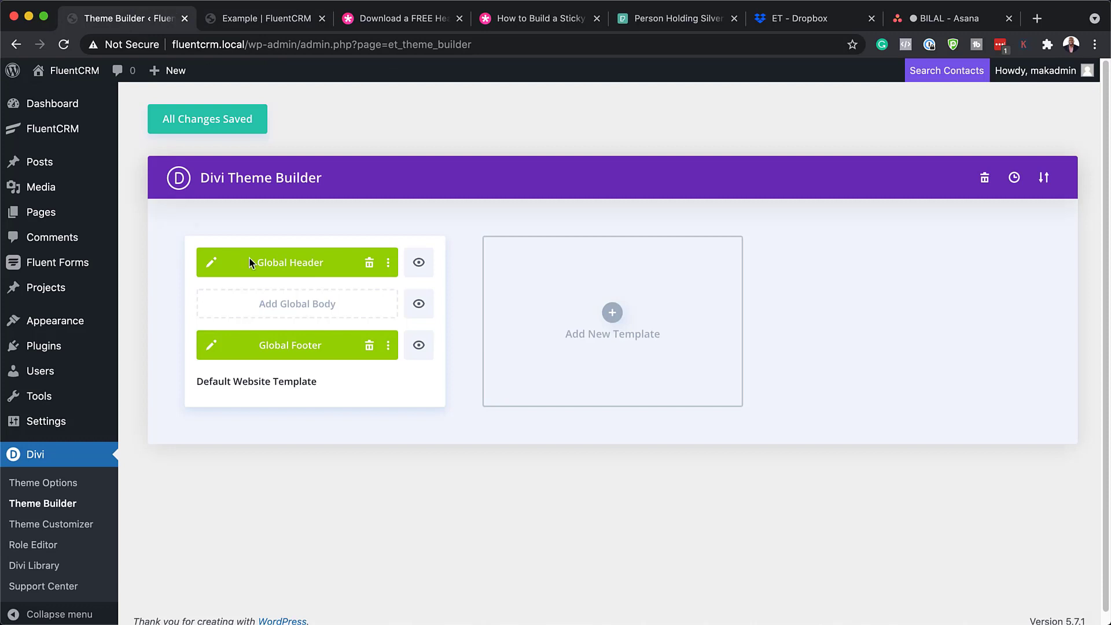
# Open the Global Header layout and its section's background gradient settings
pyautogui.click(211, 264)
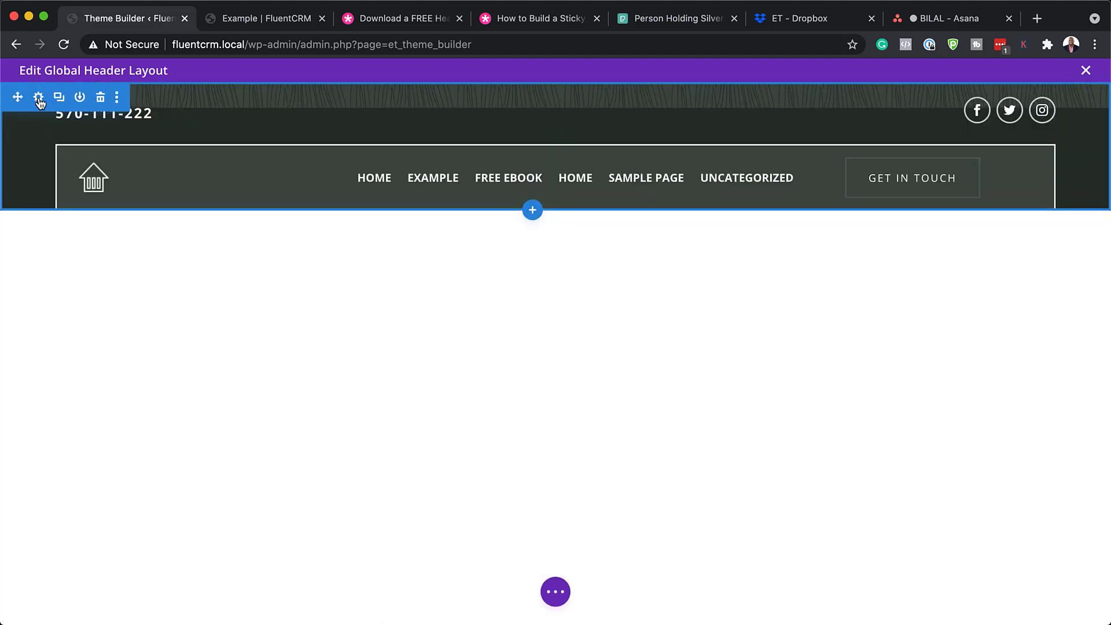
pyautogui.click(39, 99)
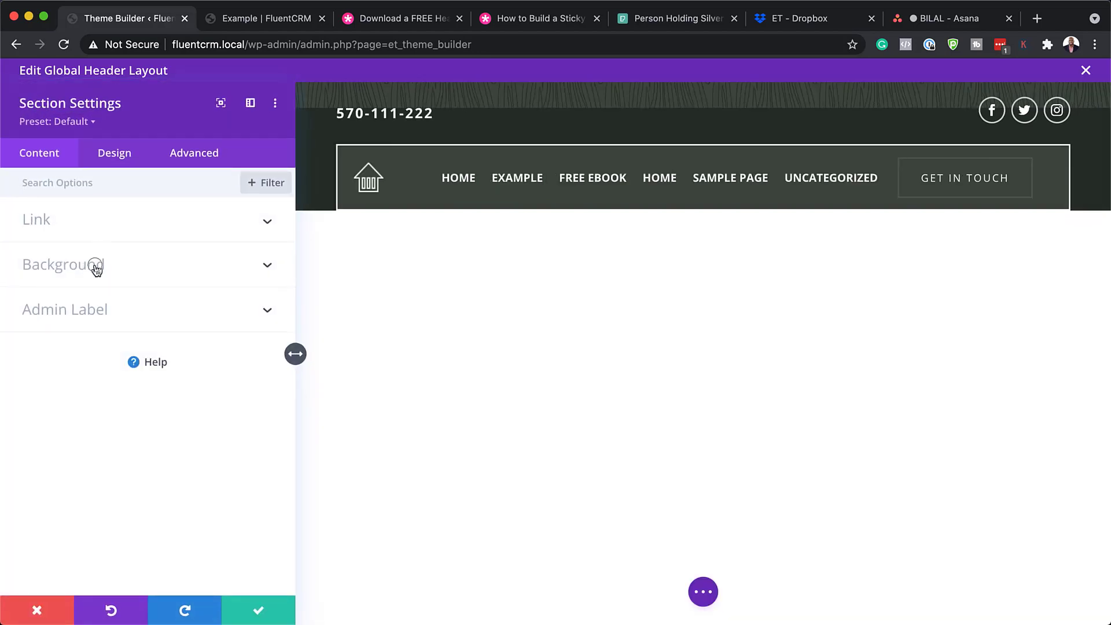
pyautogui.click(101, 268)
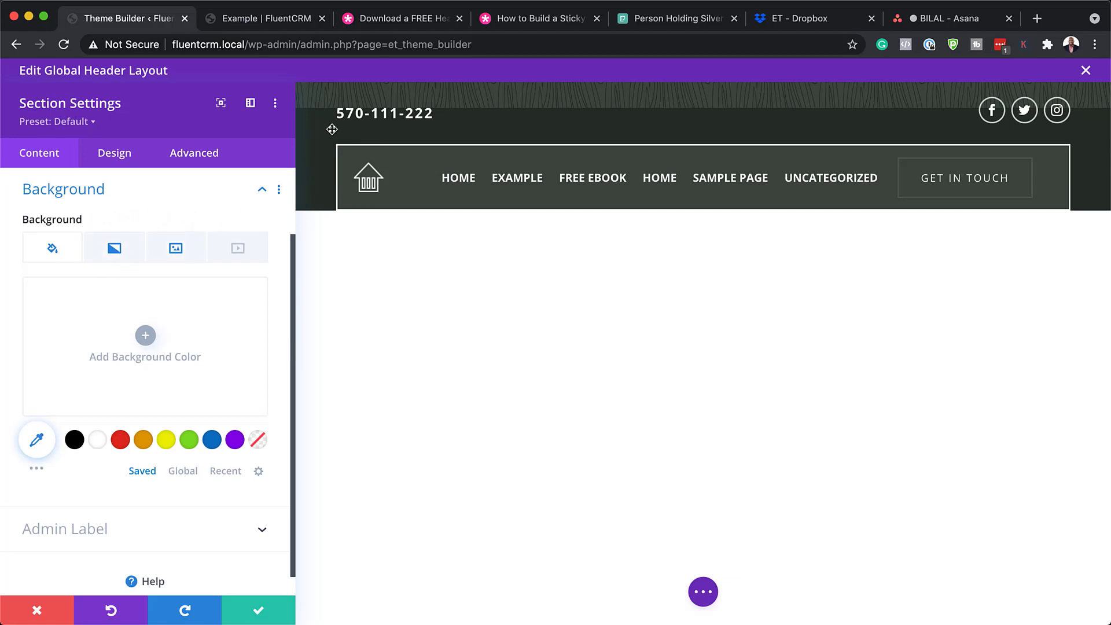
pyautogui.click(117, 255)
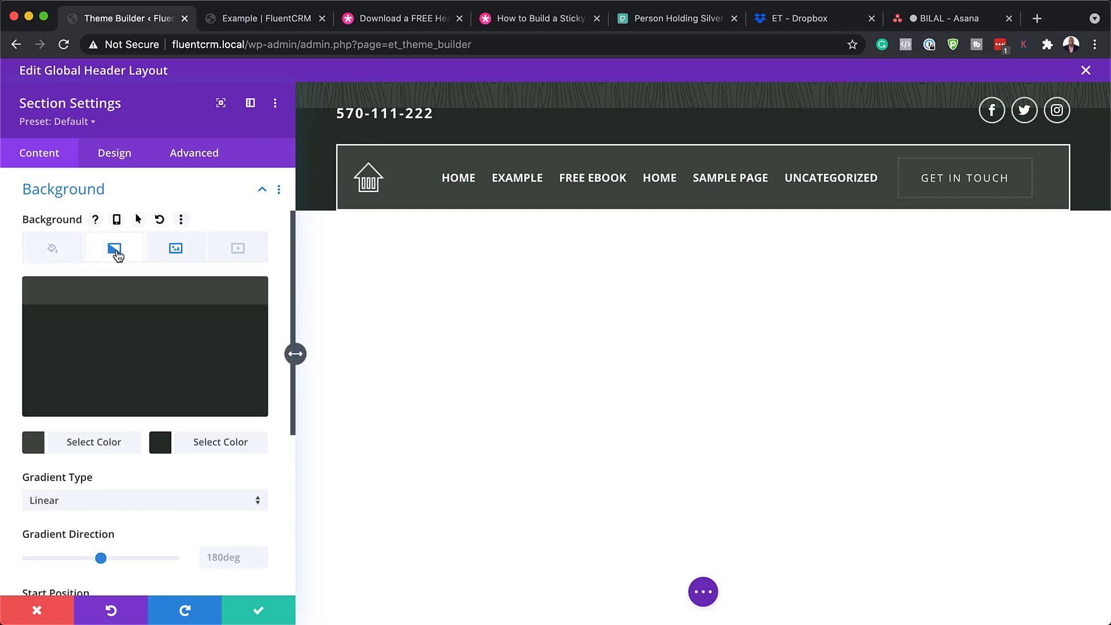
# Try a white-to-blue background gradient on the header section
pyautogui.moveTo(177, 299)
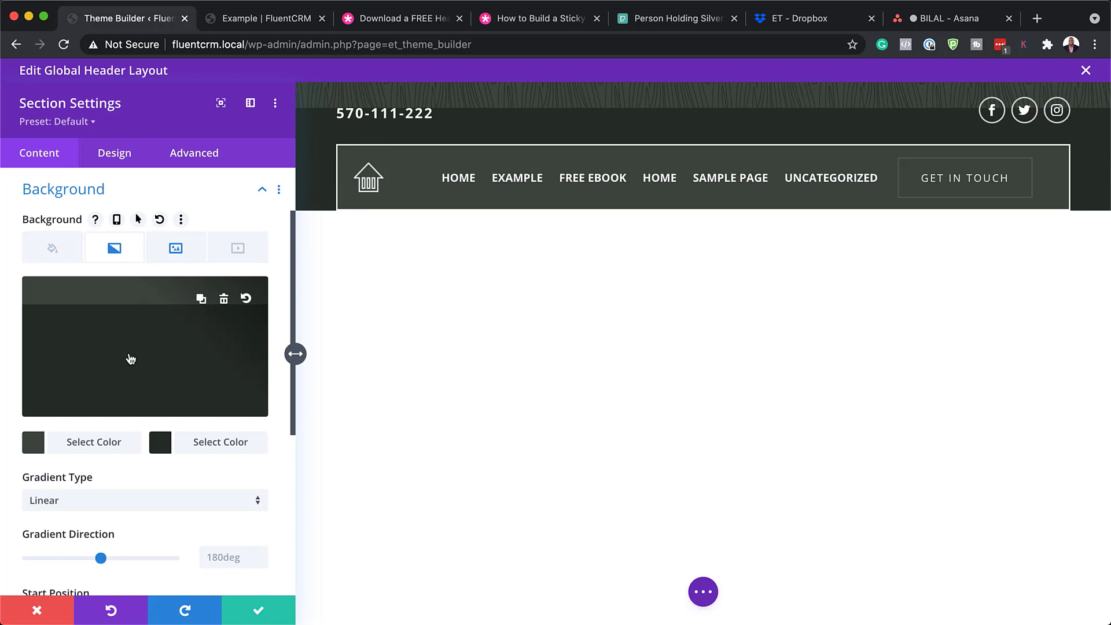
pyautogui.click(161, 444)
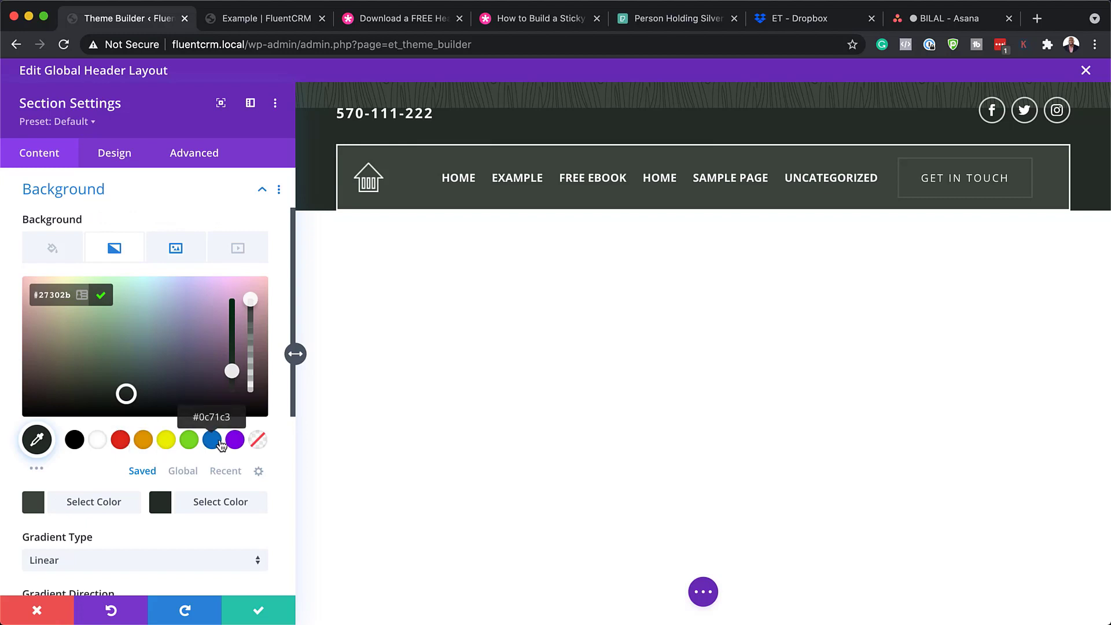
pyautogui.click(211, 441)
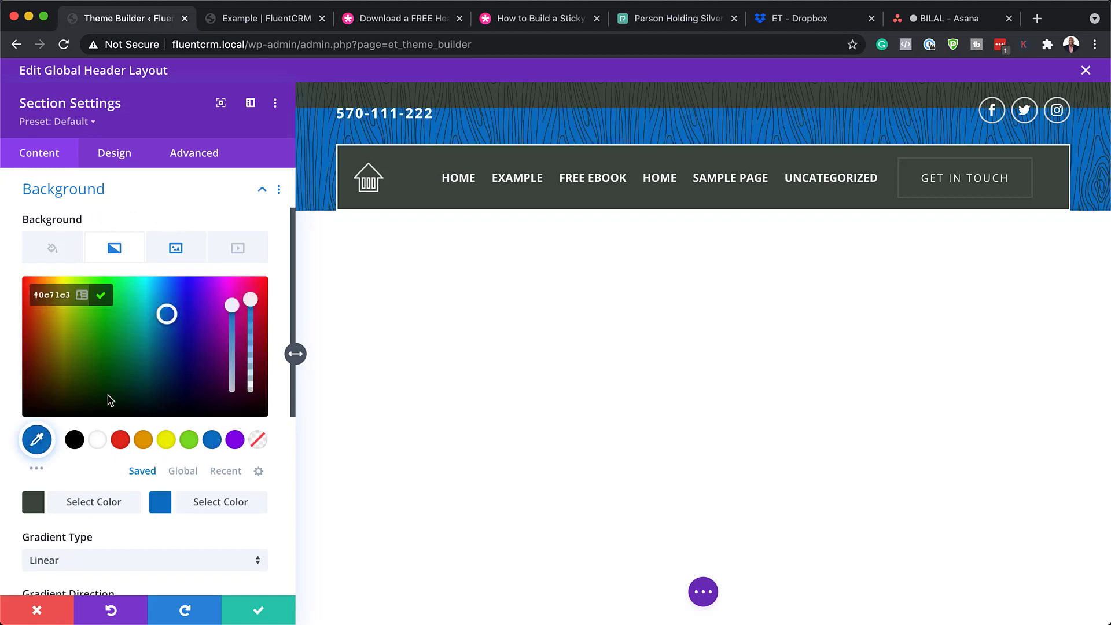
pyautogui.click(38, 506)
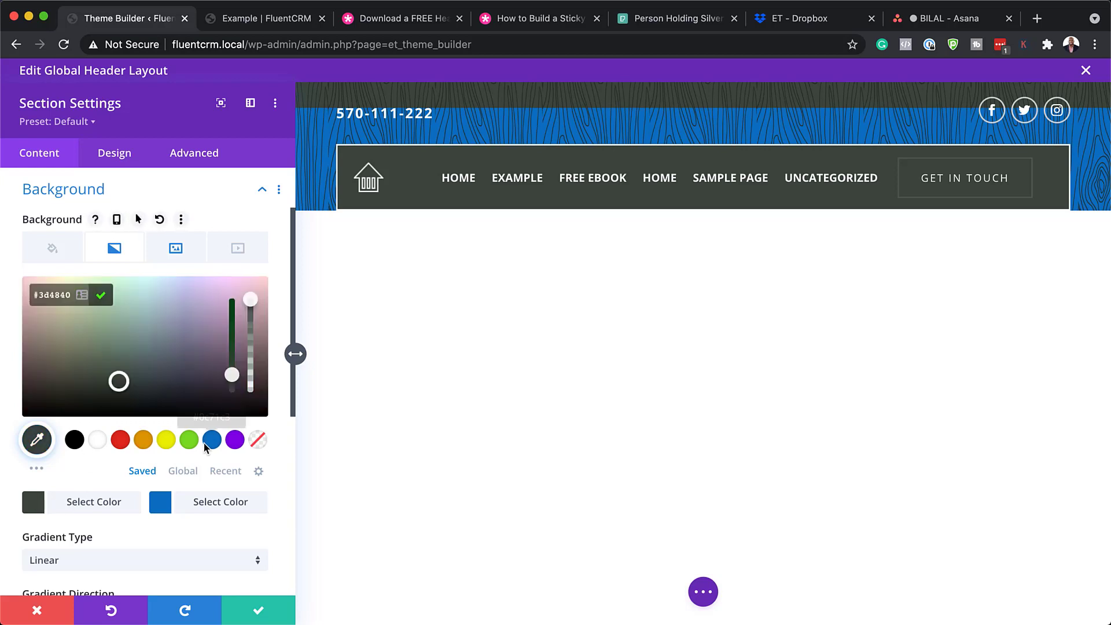
pyautogui.click(100, 442)
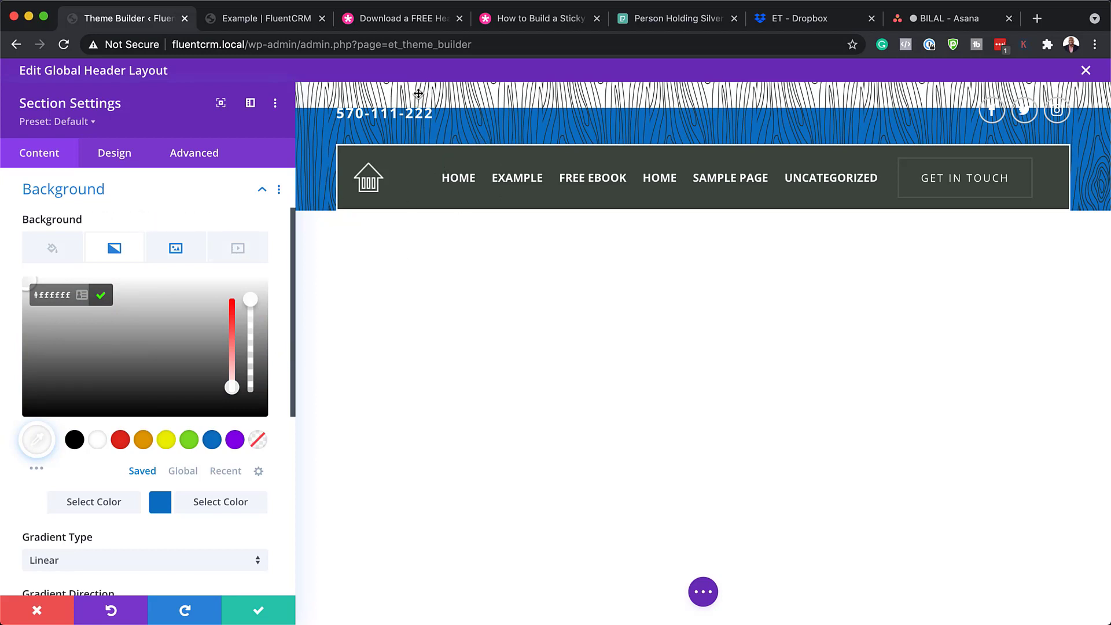
# Remove the wood texture background image from the header section
pyautogui.click(183, 251)
pyautogui.moveTo(194, 307)
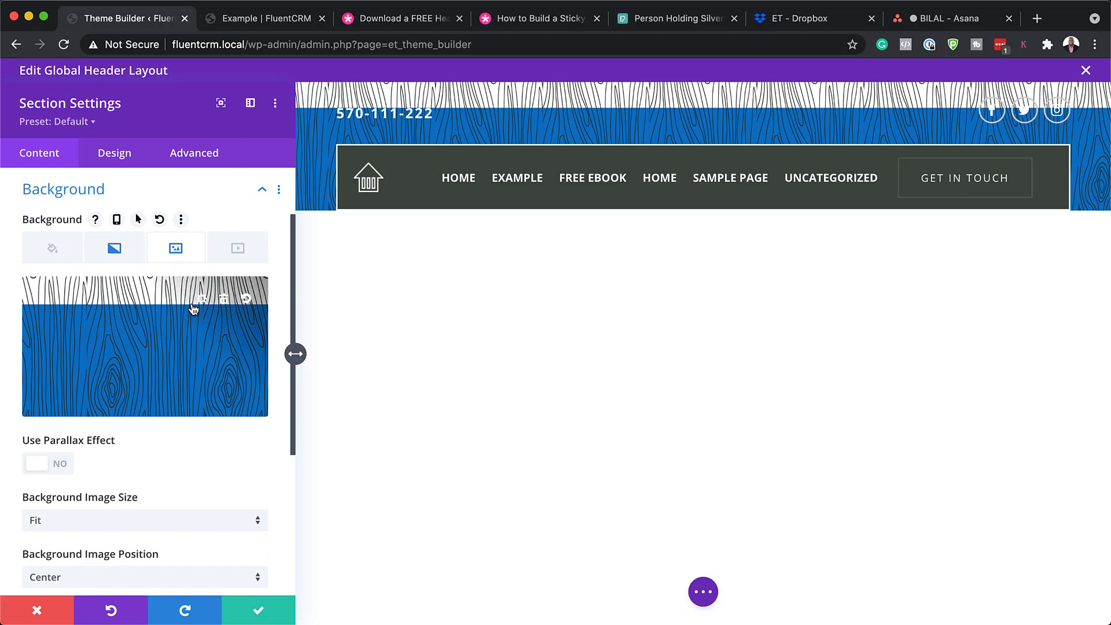
pyautogui.click(225, 300)
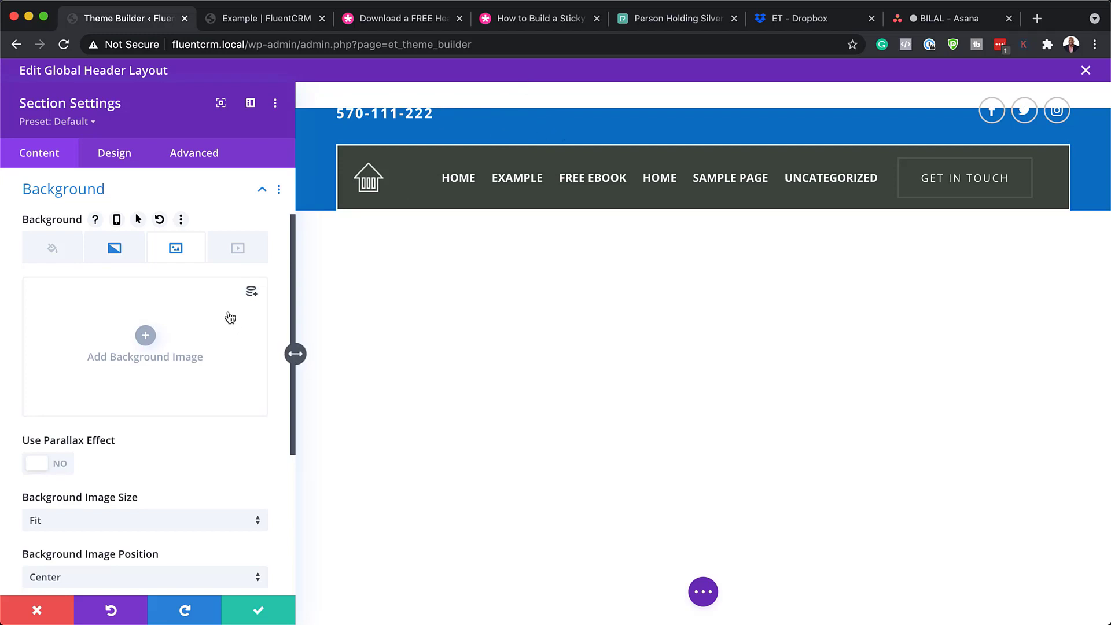
# Make the gradient's first colour black, then discard all section background changes
pyautogui.scroll(-5, 203, 353)
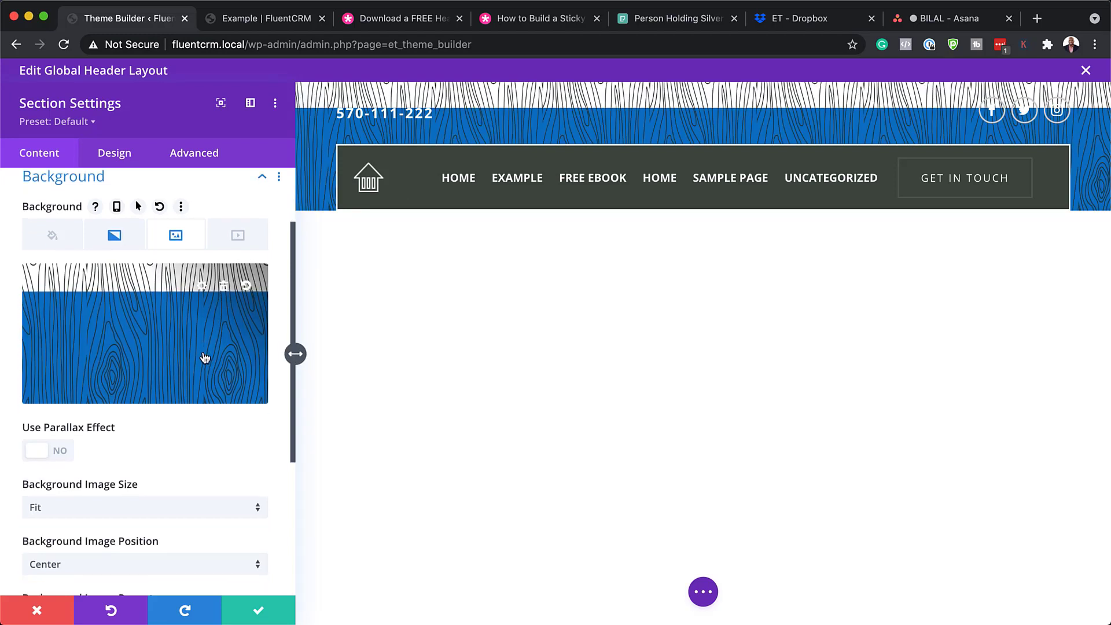
pyautogui.scroll(4, 203, 353)
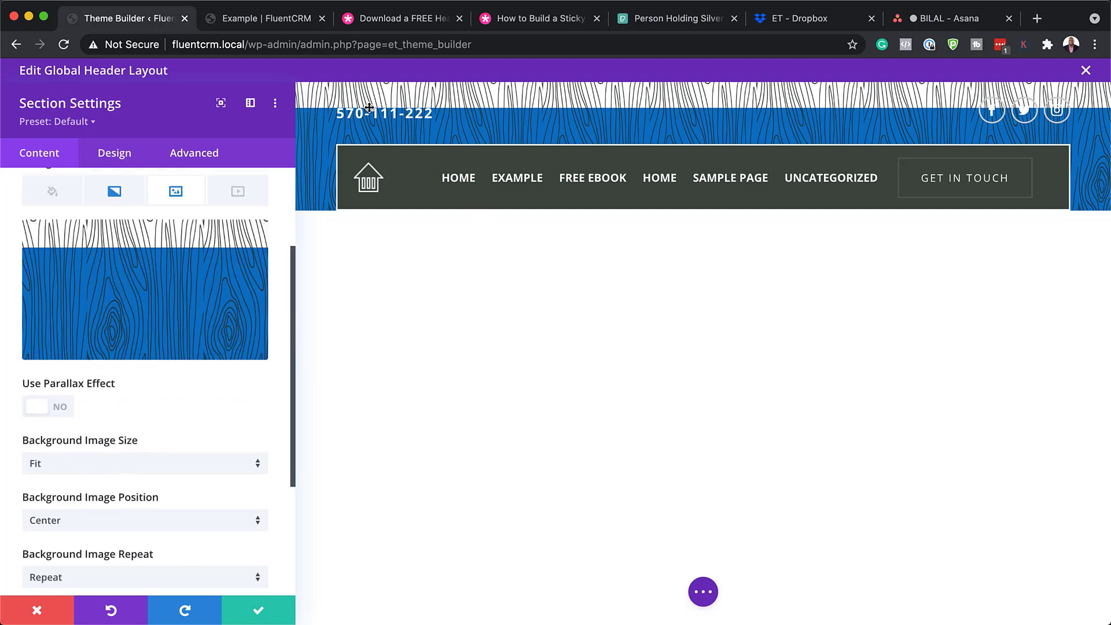
pyautogui.click(114, 198)
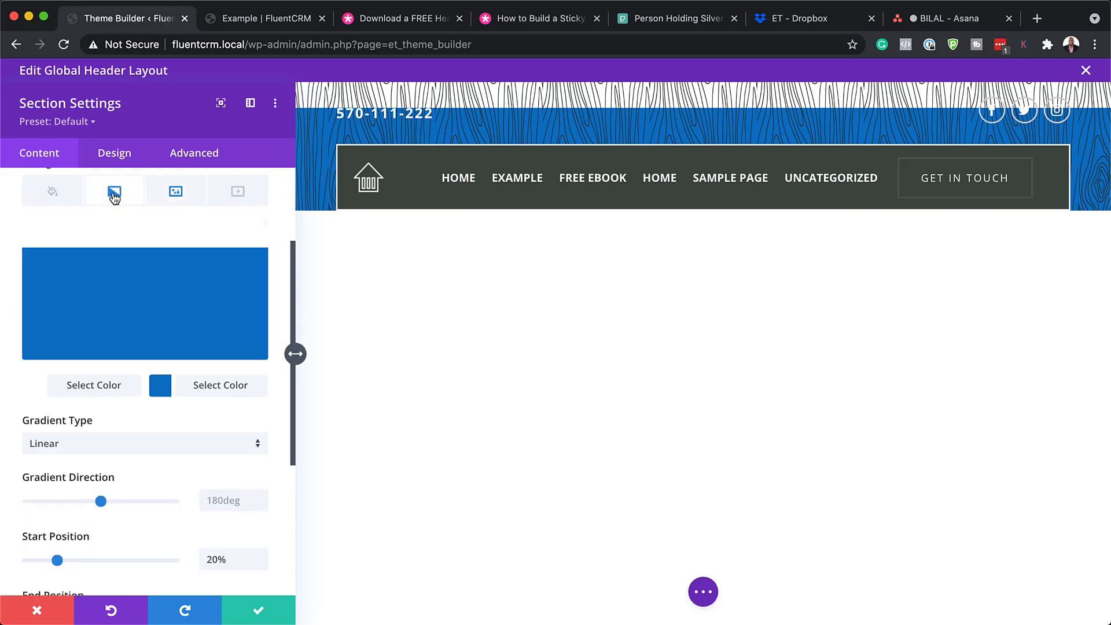
pyautogui.click(41, 394)
pyautogui.click(76, 384)
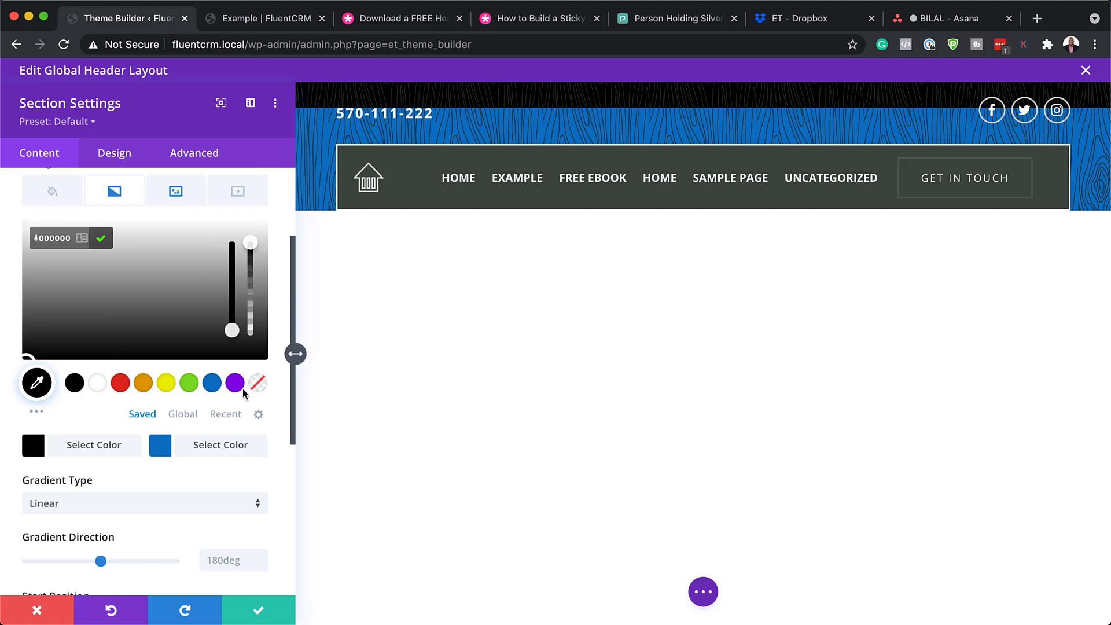
pyautogui.click(48, 617)
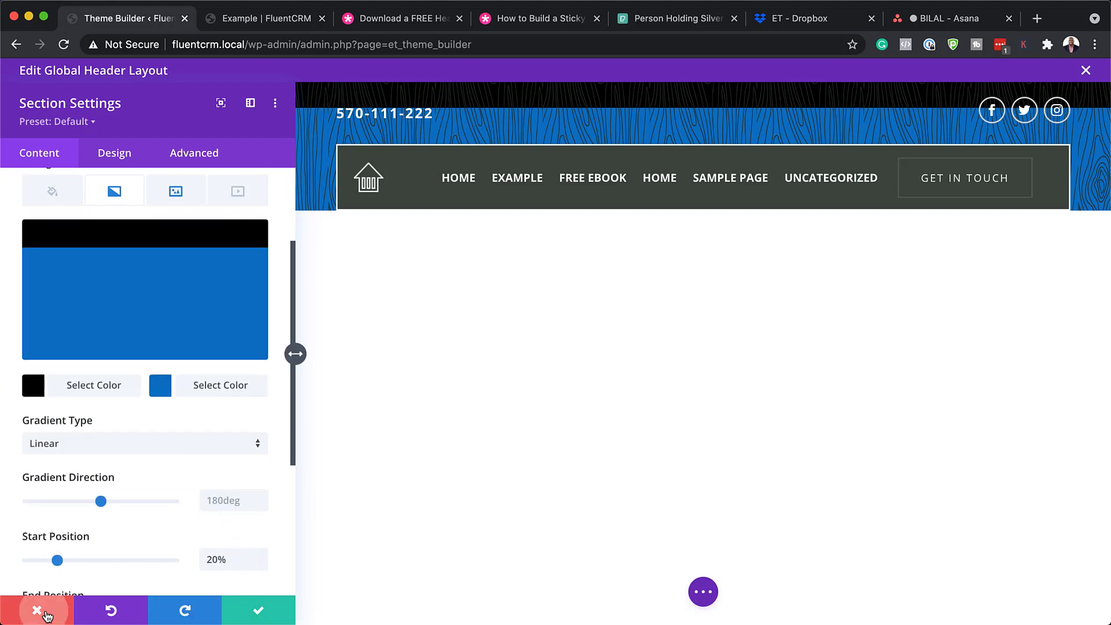
pyautogui.moveTo(1044, 110)
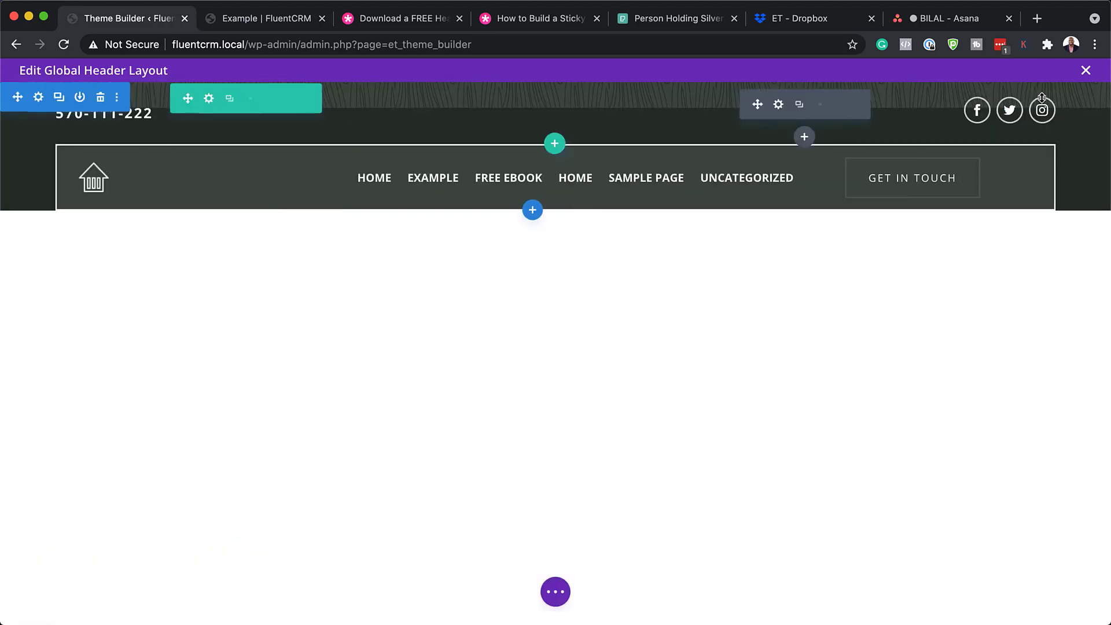
# Open the social follow icons and inspect the Facebook icon's account link options
pyautogui.click(780, 105)
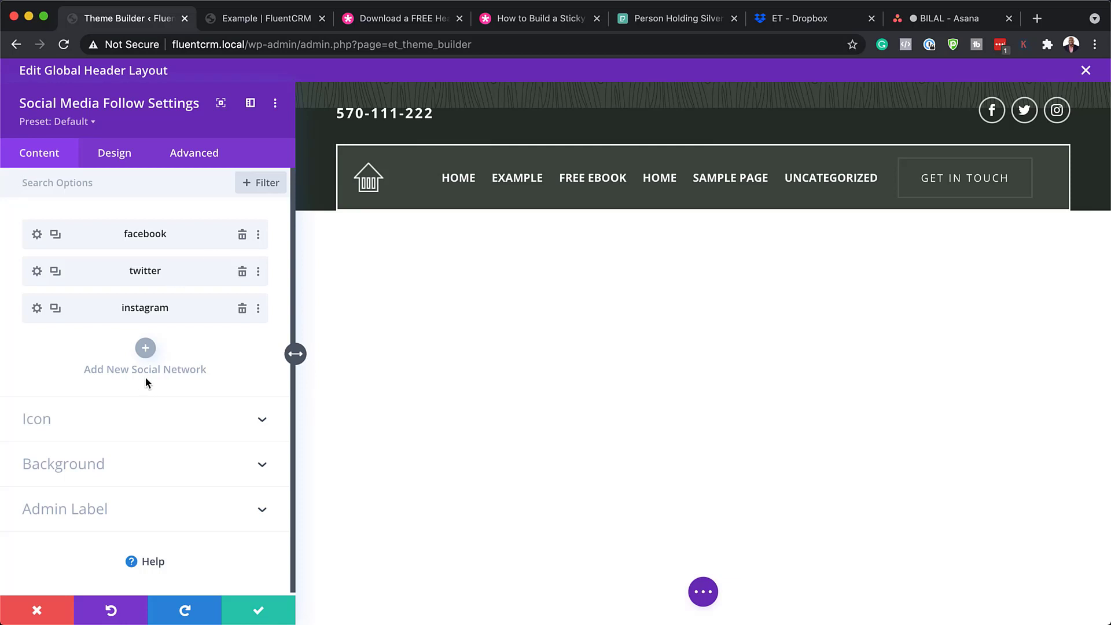
pyautogui.click(37, 235)
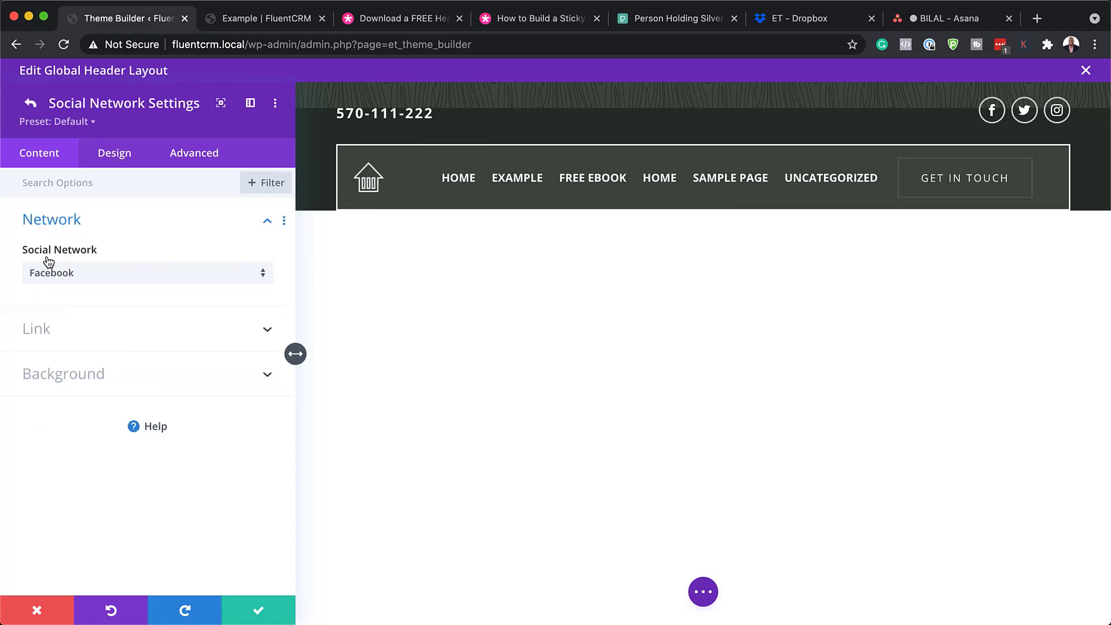
pyautogui.click(38, 328)
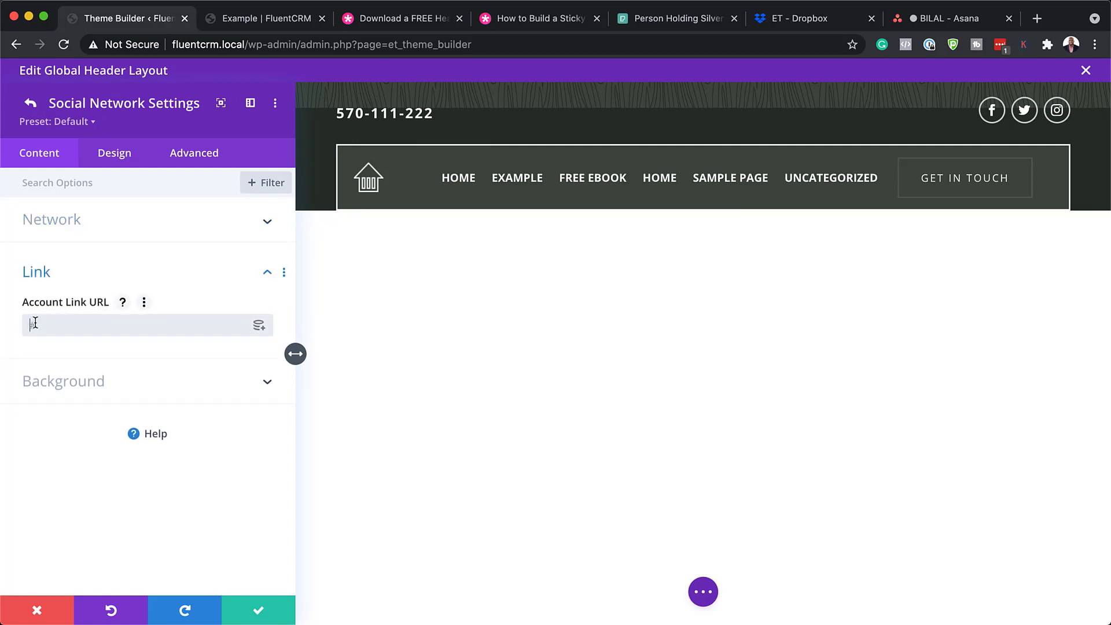
pyautogui.click(30, 103)
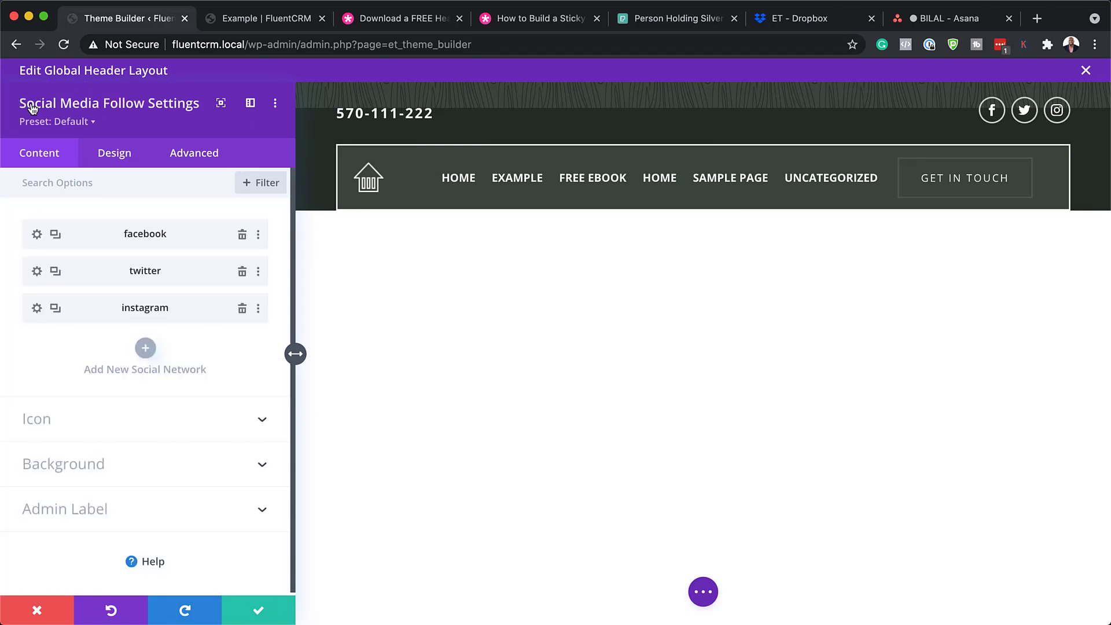
# Duplicate Instagram into a fourth icon, change it to Skype, and save the social icons
pyautogui.click(56, 308)
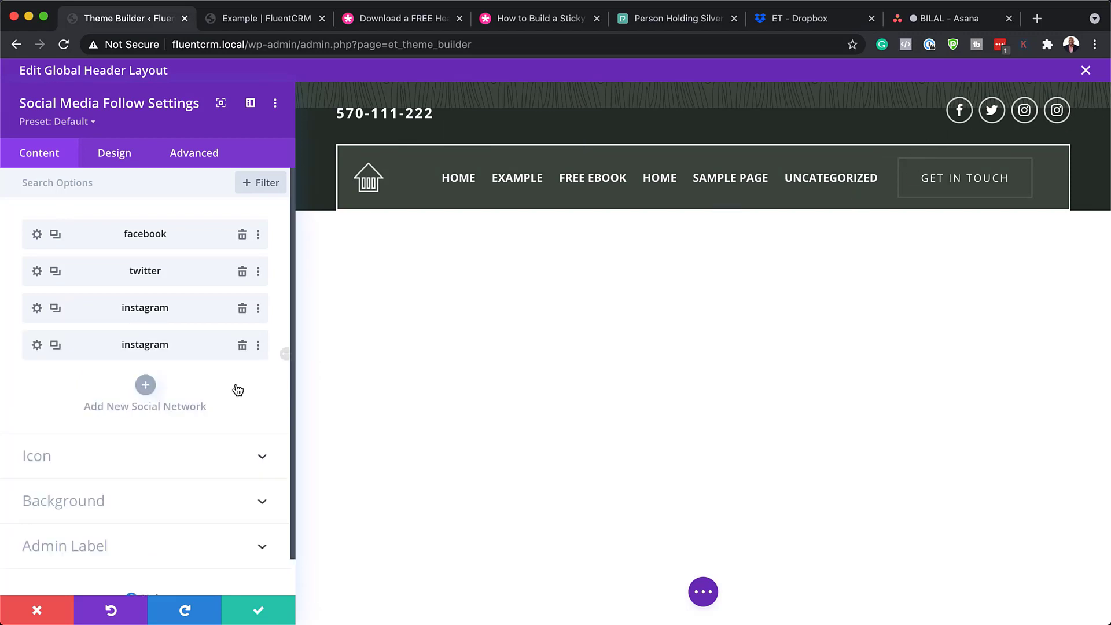
pyautogui.click(55, 346)
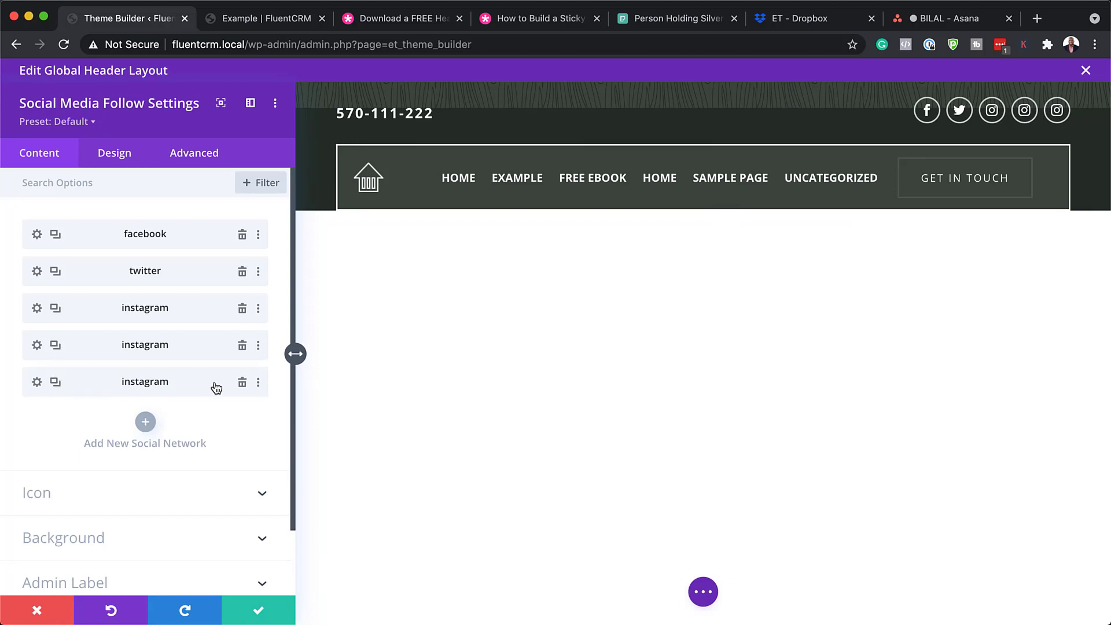
pyautogui.click(242, 384)
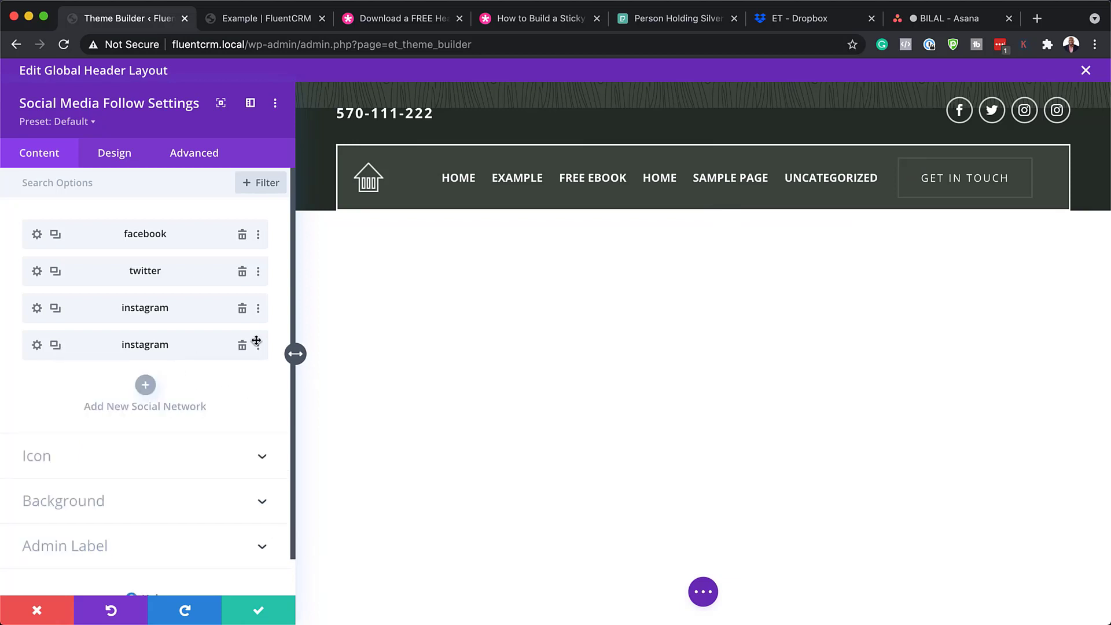
pyautogui.click(37, 346)
pyautogui.click(77, 274)
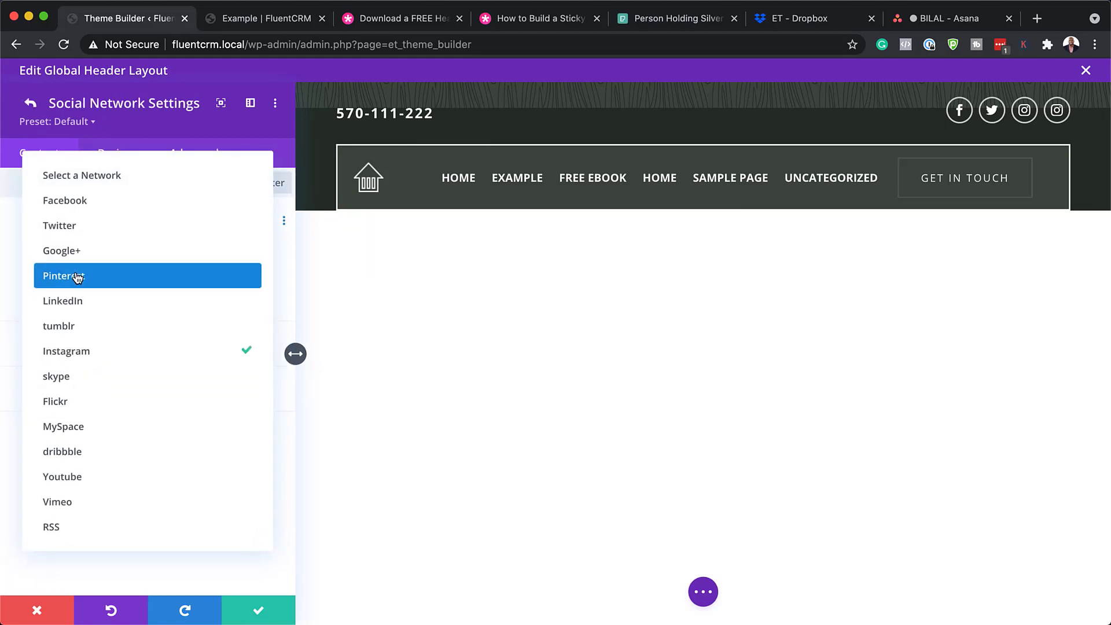
pyautogui.click(77, 380)
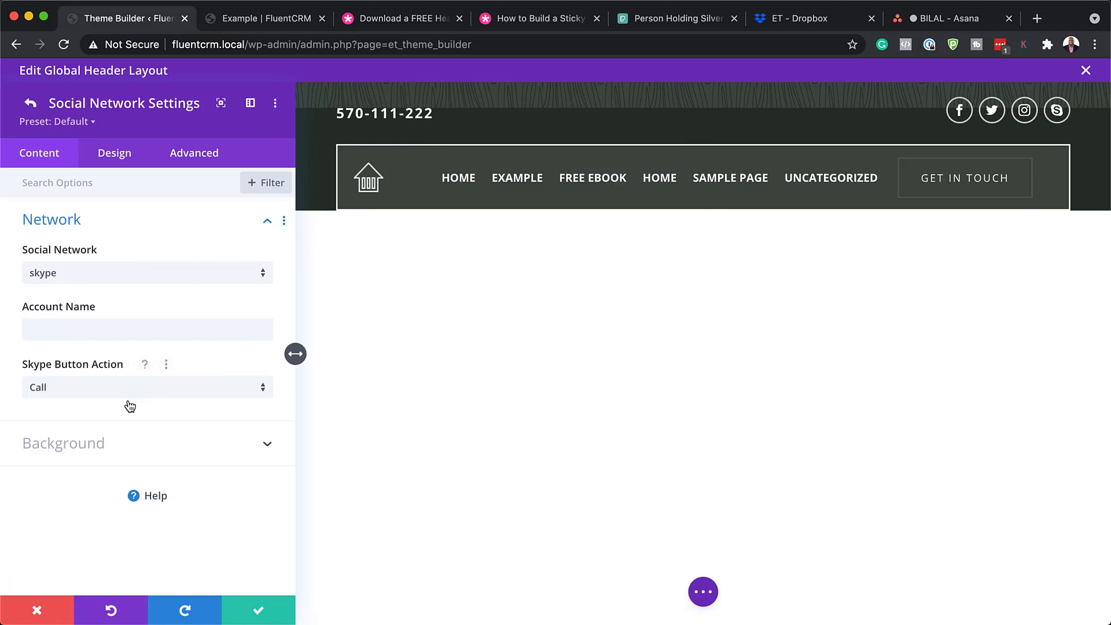
pyautogui.click(257, 611)
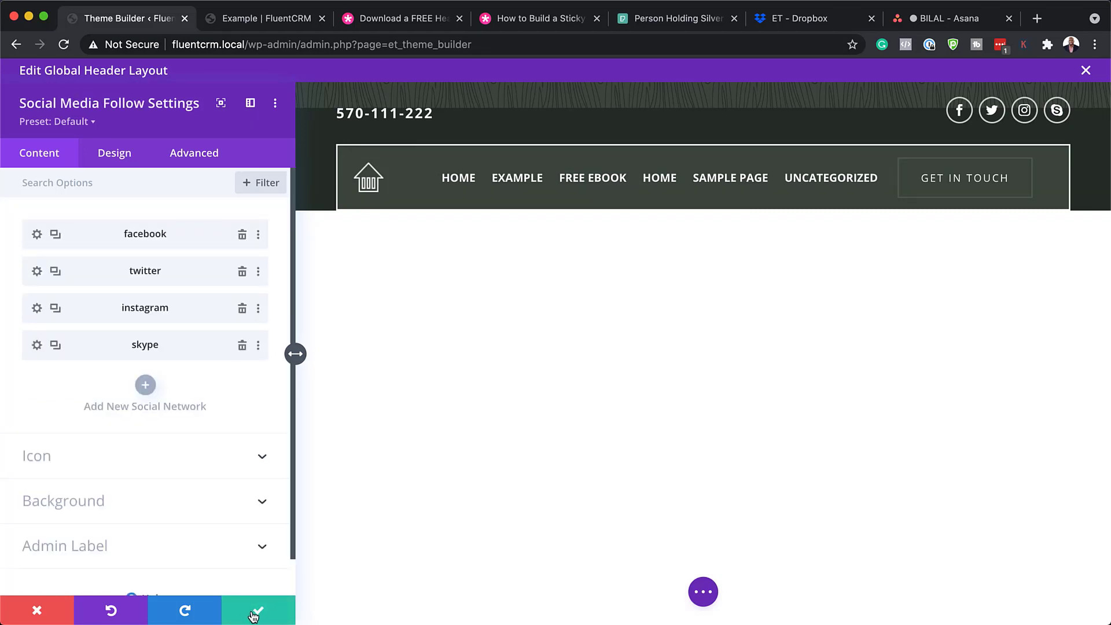
pyautogui.click(255, 614)
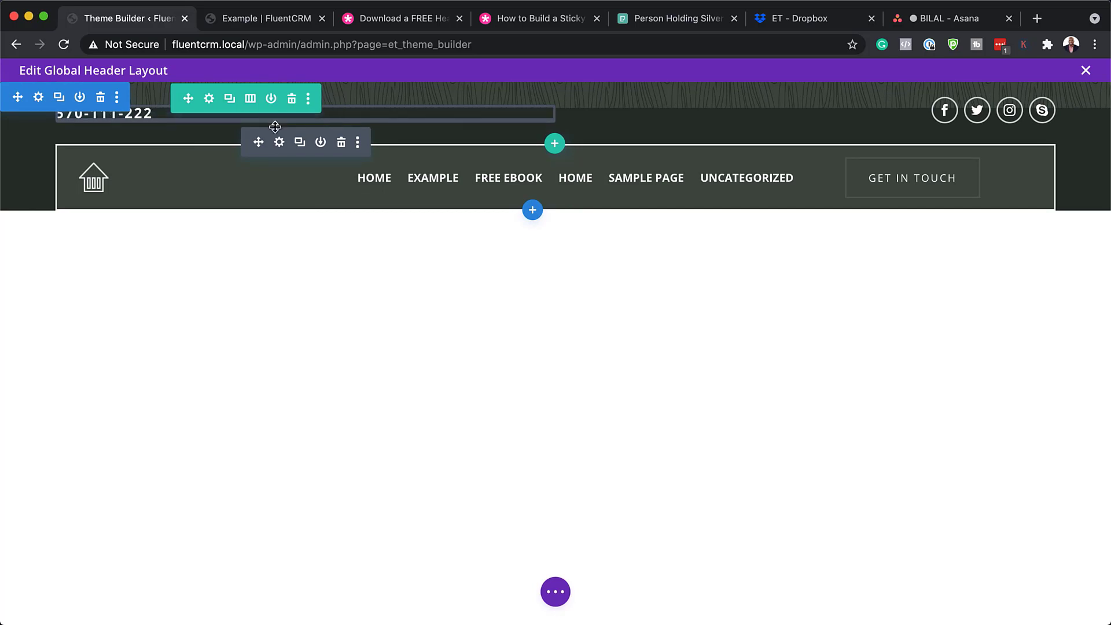
# Add CALL before the header phone number so it reads CALL 570-111-222, and save
pyautogui.click(280, 143)
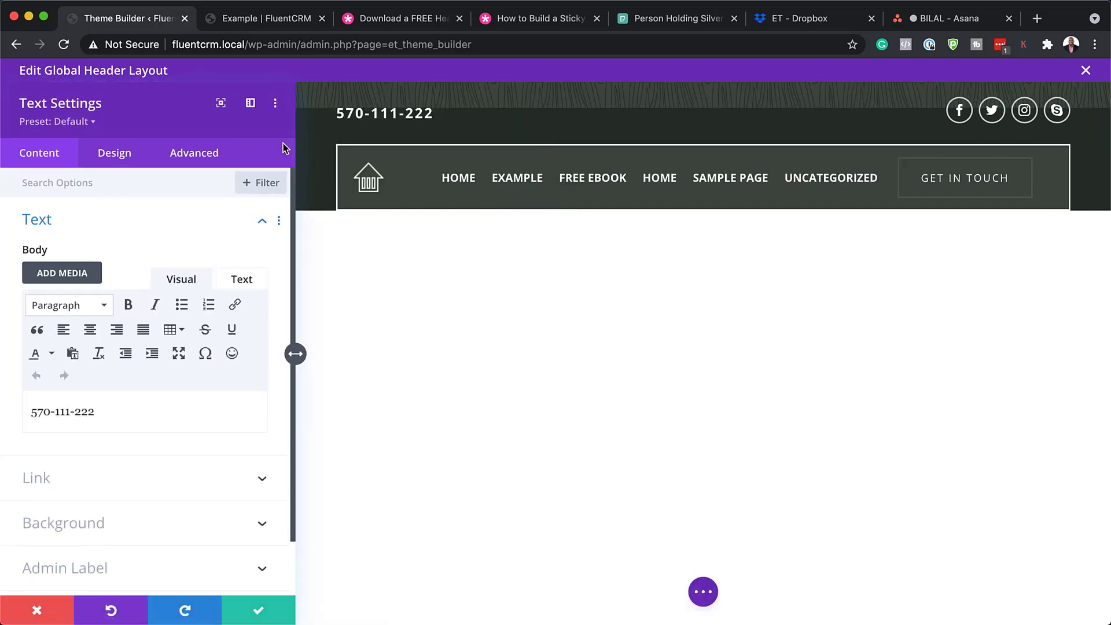
pyautogui.click(33, 411)
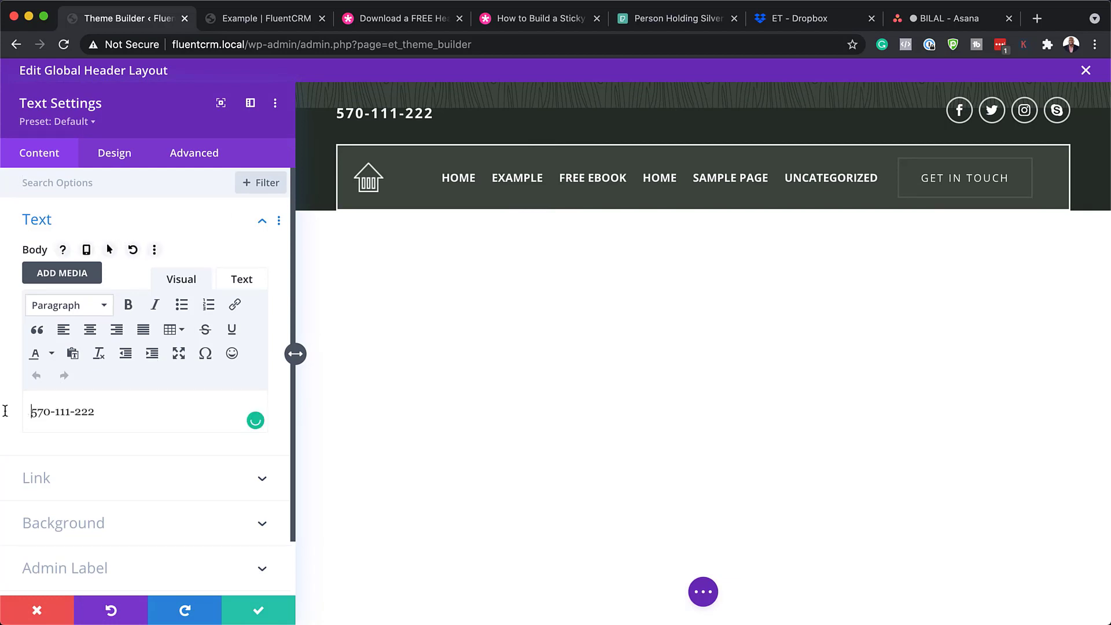
pyautogui.write('CALL')
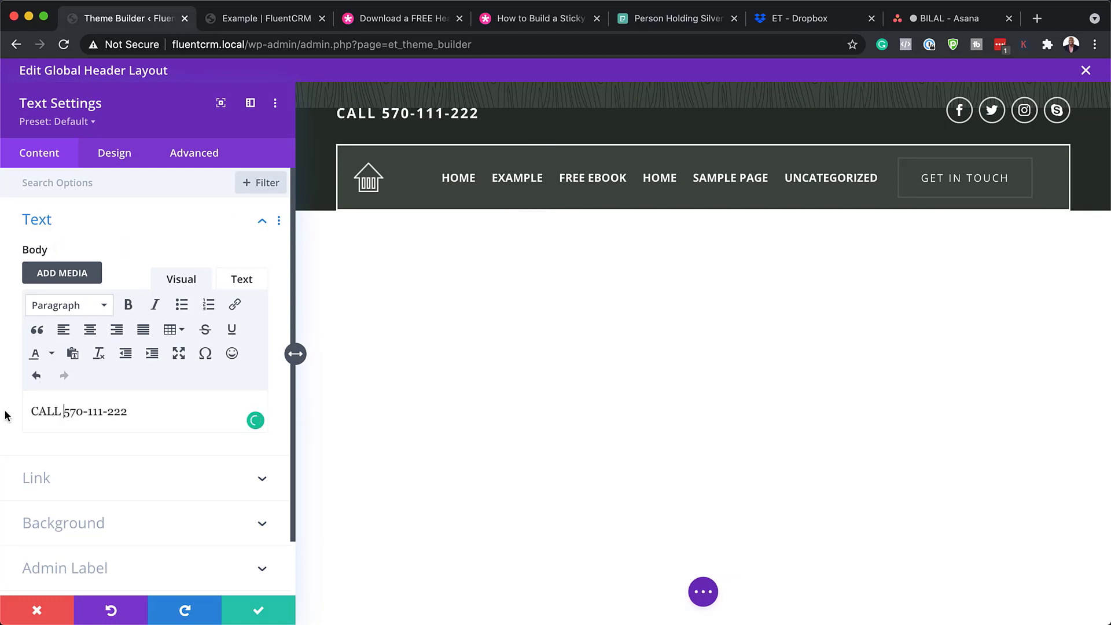
pyautogui.moveTo(114, 411); pyautogui.dragTo(130, 410)
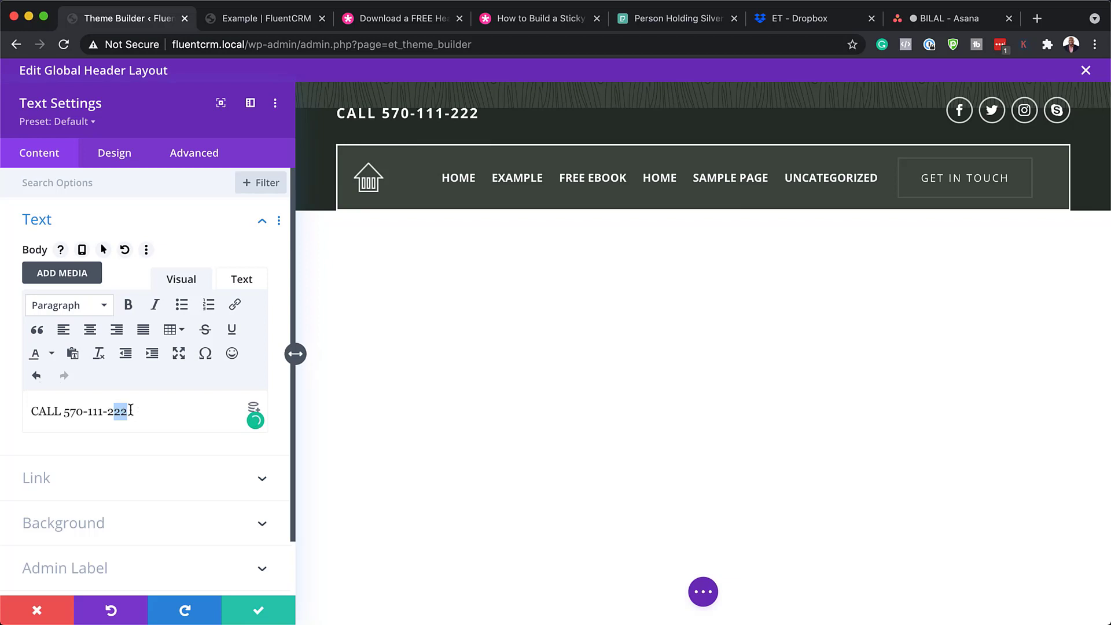
pyautogui.click(259, 610)
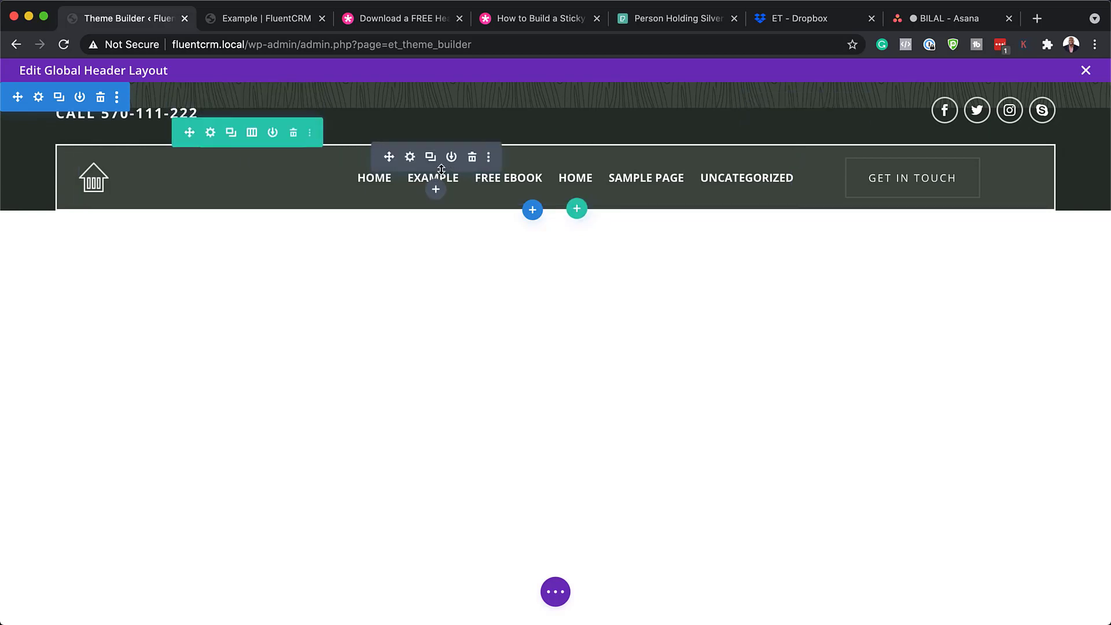
pyautogui.click(411, 158)
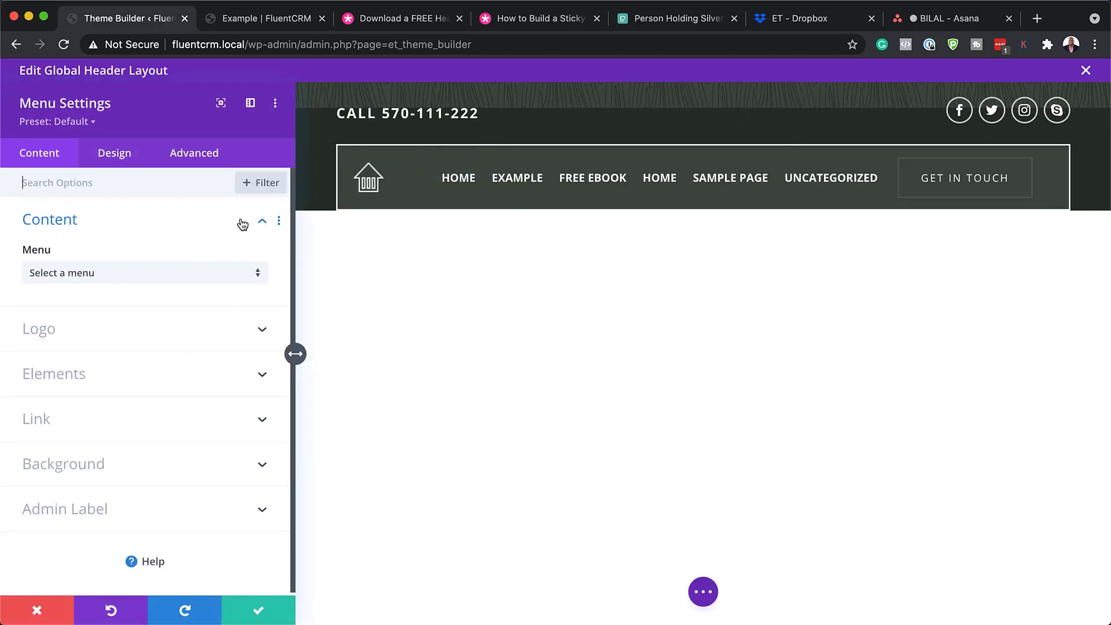
pyautogui.click(139, 273)
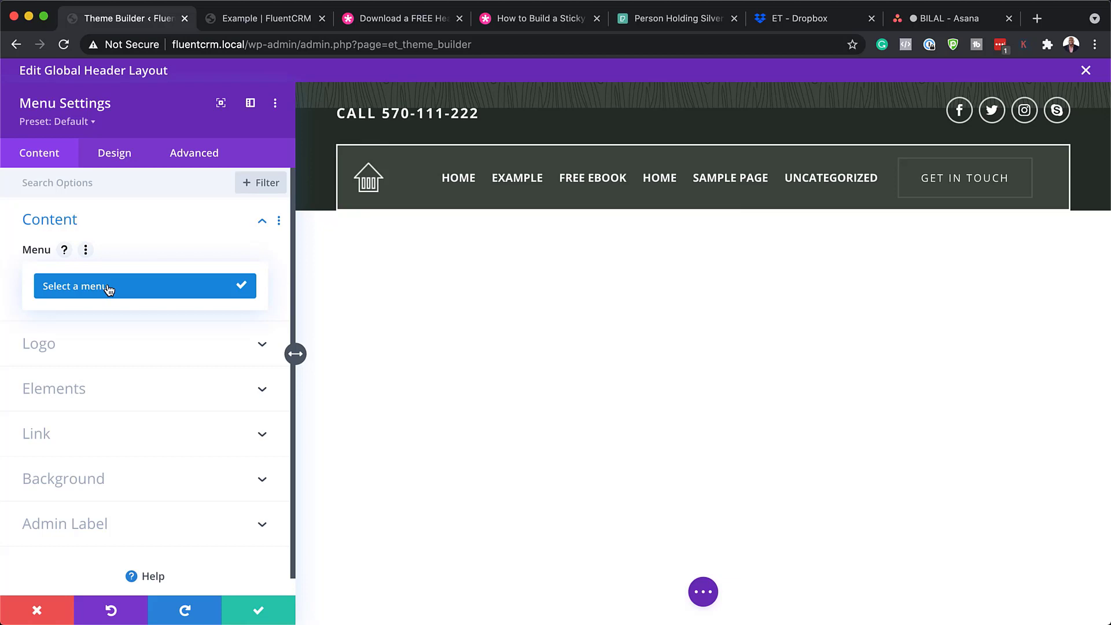
pyautogui.click(125, 287)
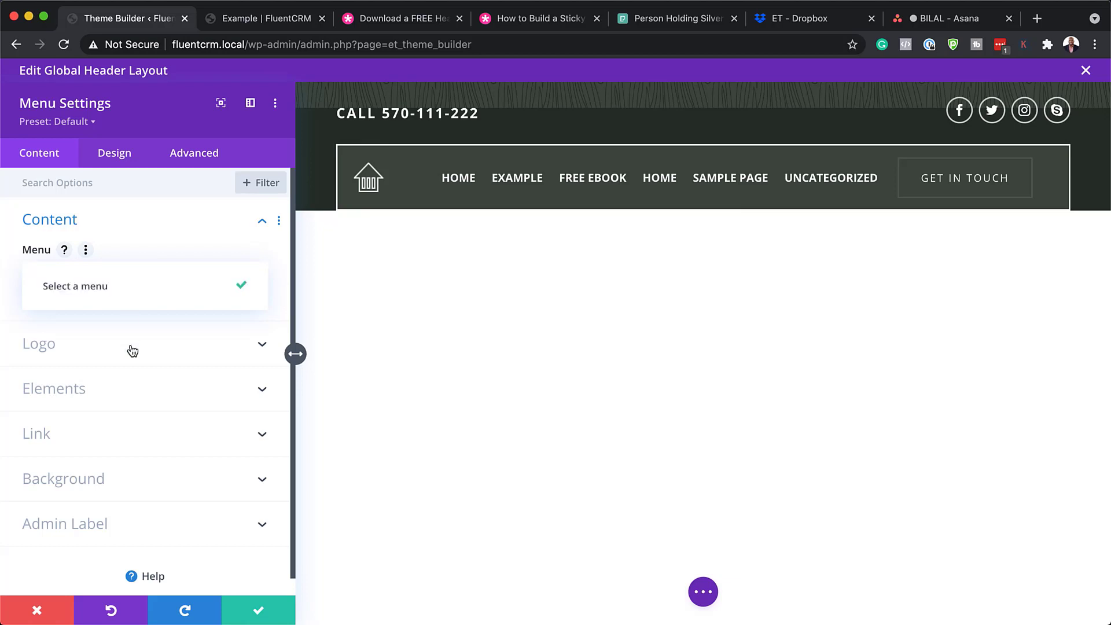
pyautogui.click(129, 347)
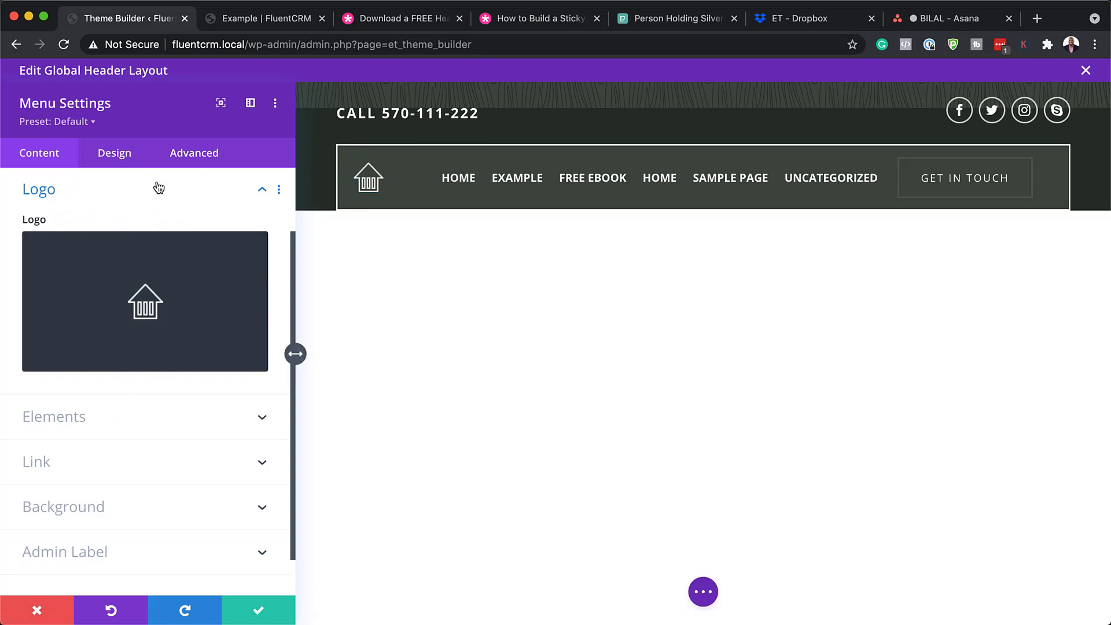
pyautogui.click(121, 164)
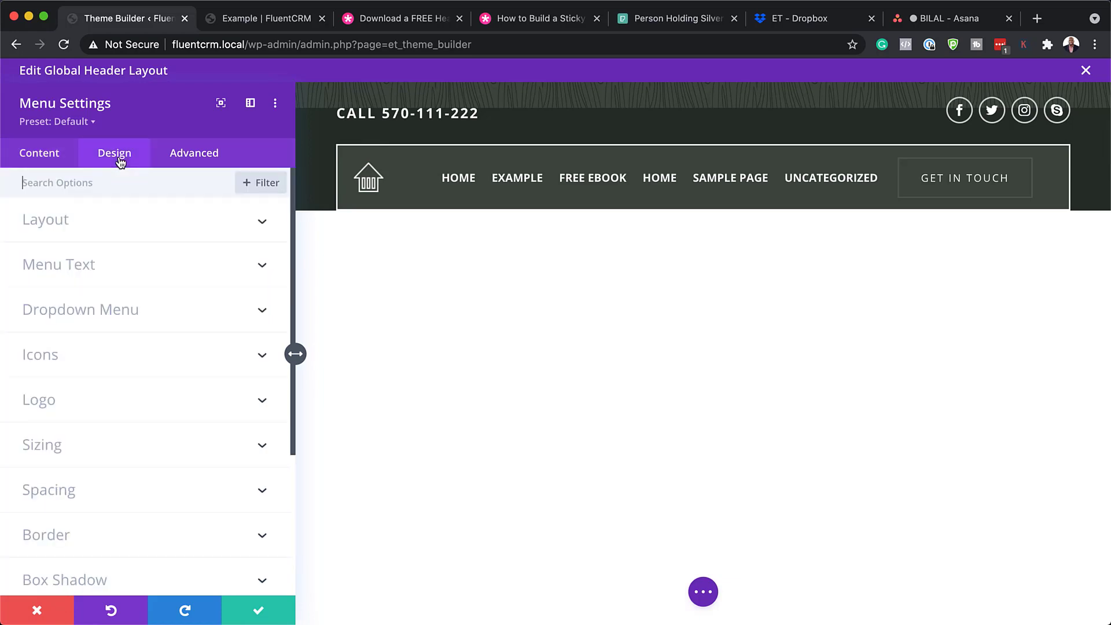
pyautogui.click(78, 266)
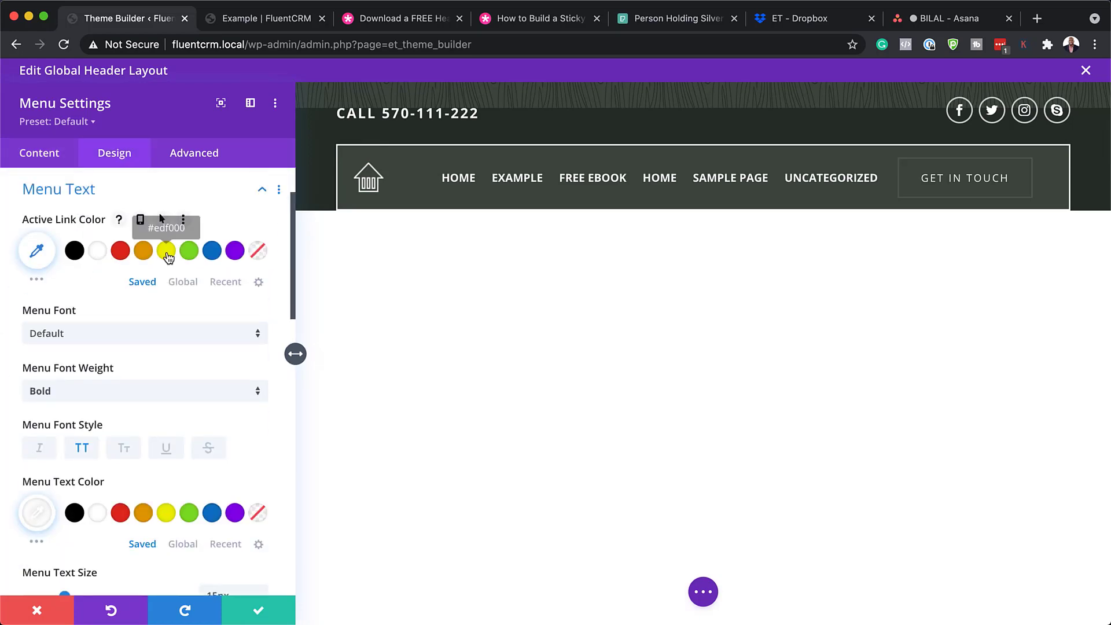
pyautogui.click(167, 254)
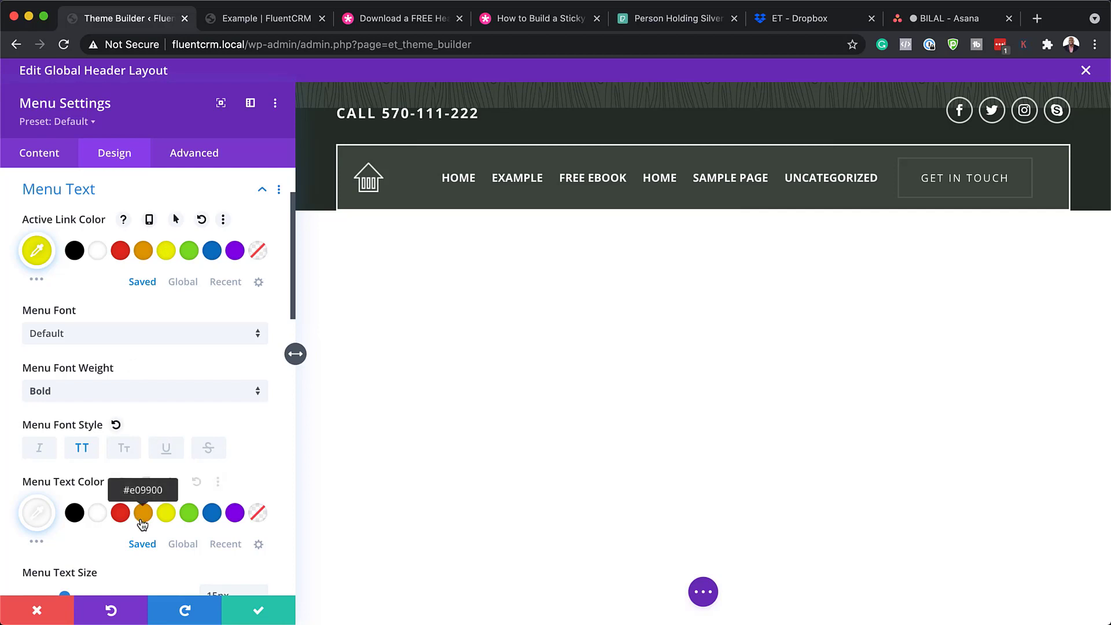
pyautogui.click(166, 513)
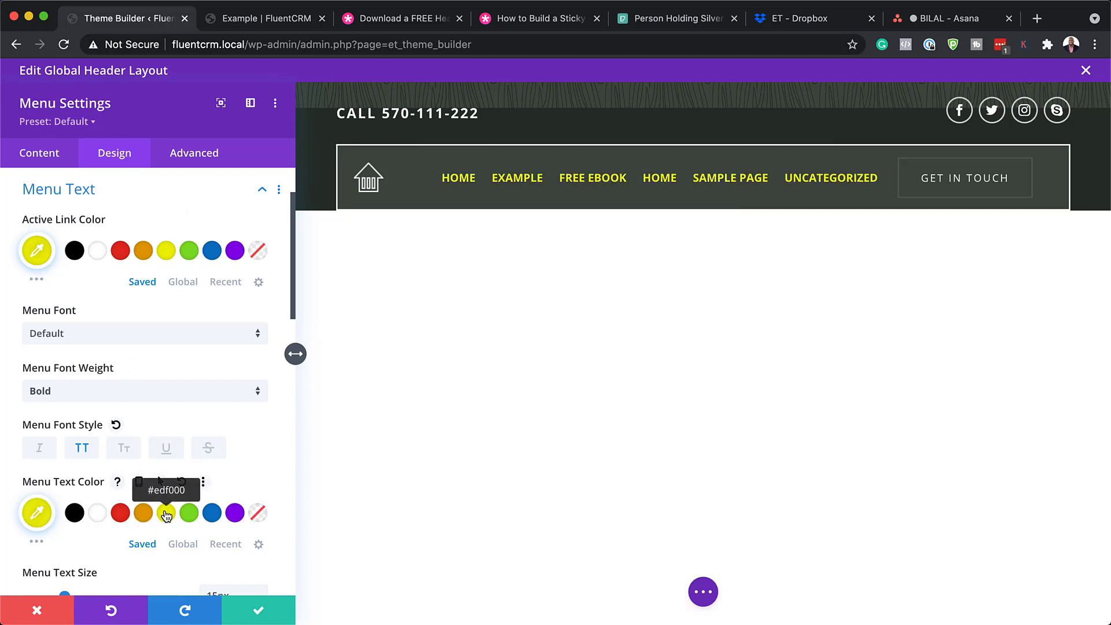
pyautogui.click(125, 335)
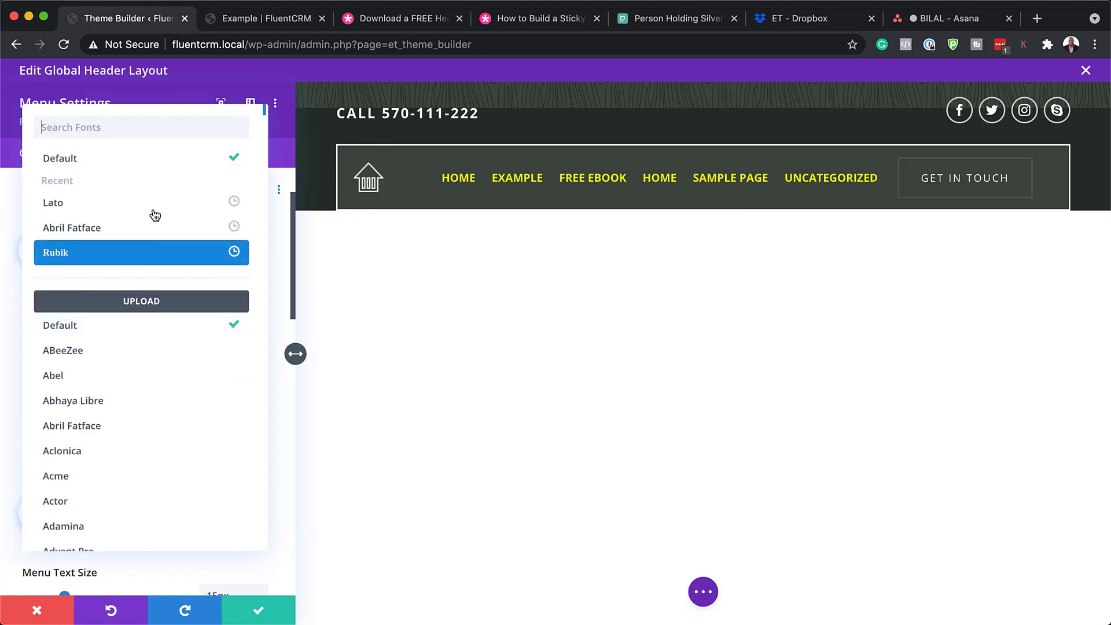
pyautogui.click(213, 131)
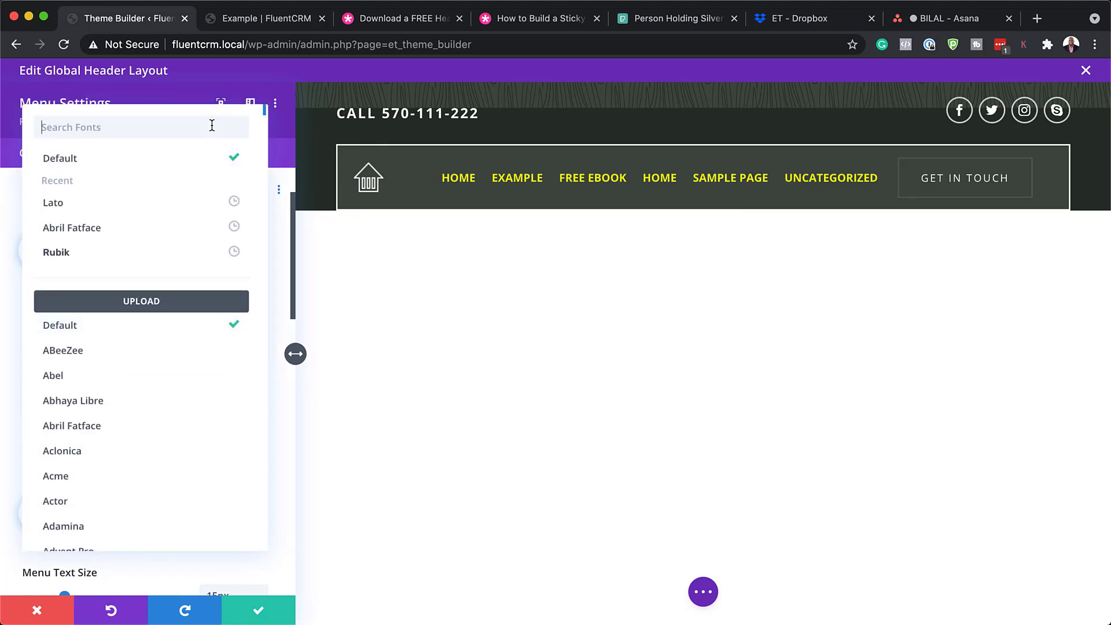
pyautogui.write('popp')
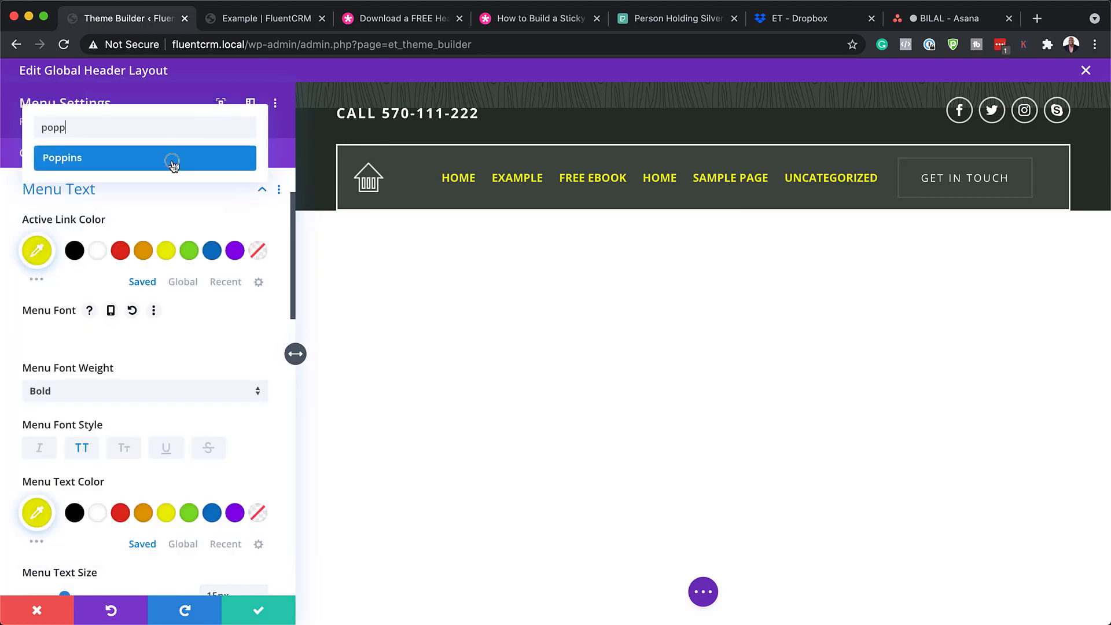
pyautogui.click(172, 165)
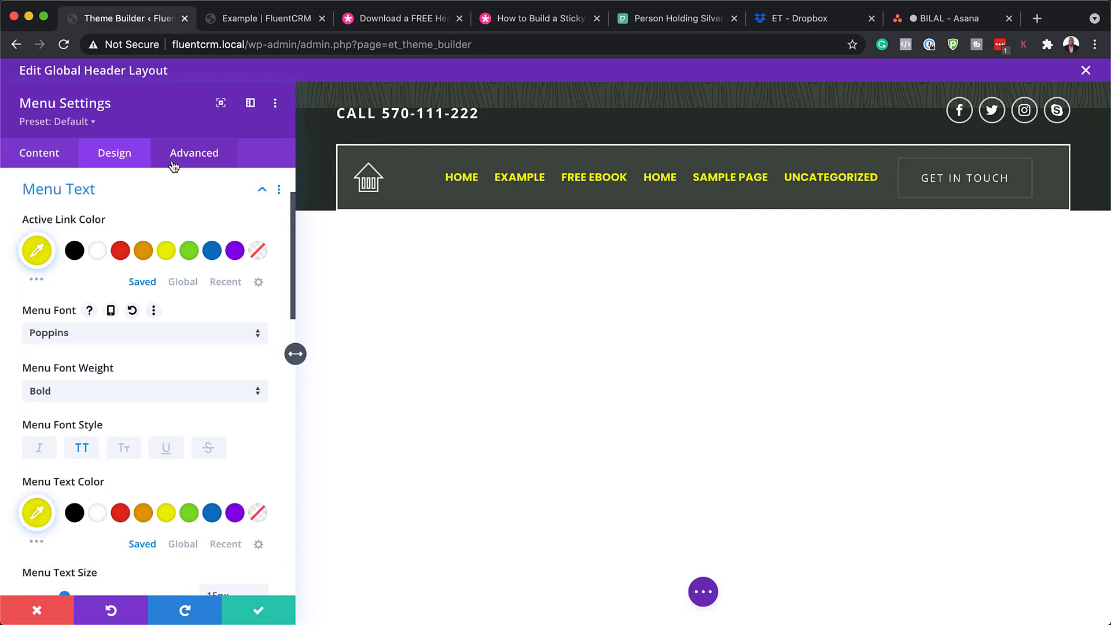
pyautogui.click(64, 393)
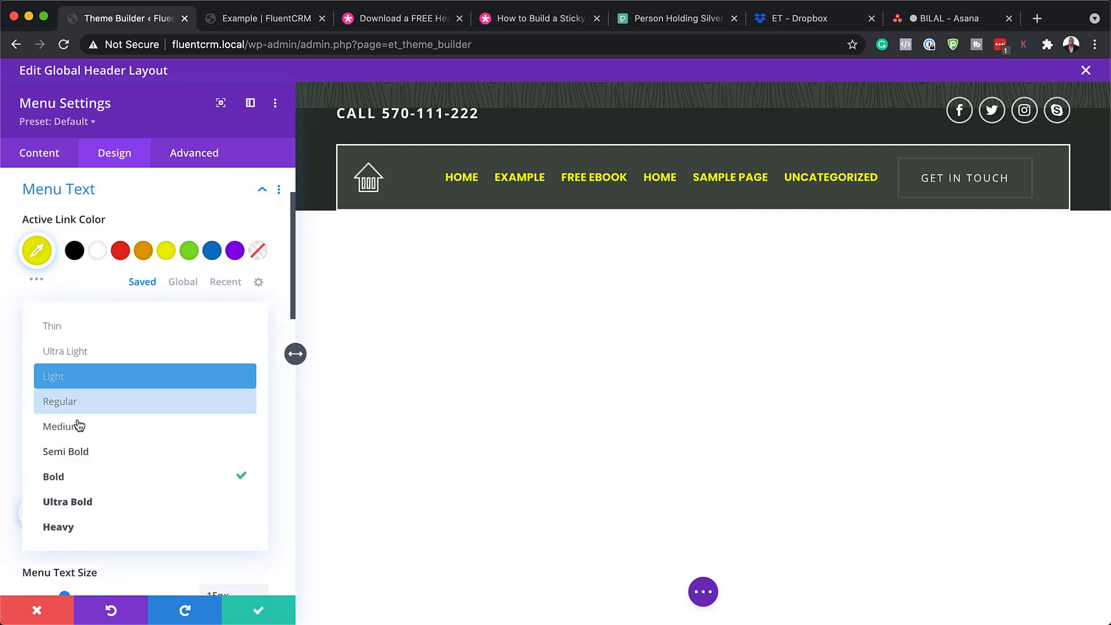
pyautogui.click(90, 452)
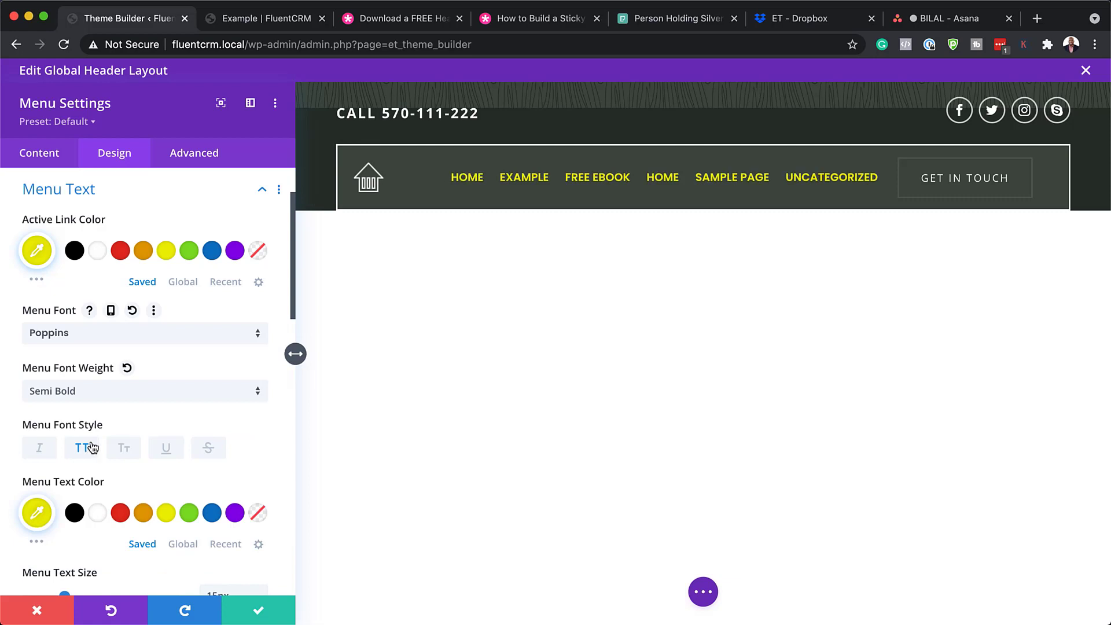
pyautogui.scroll(-5, 115, 467)
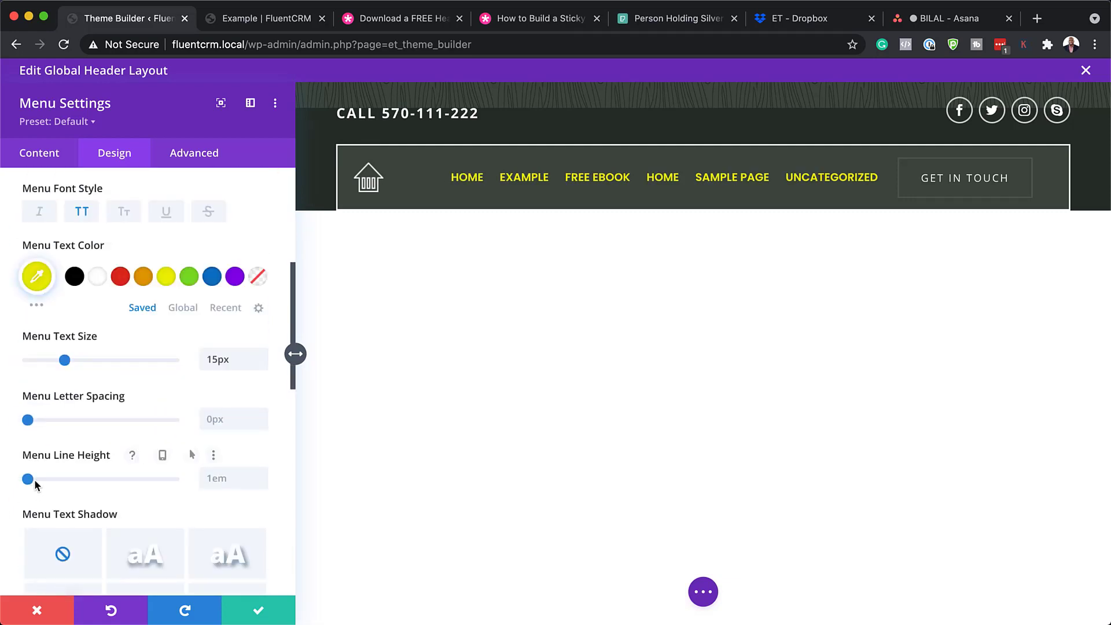
pyautogui.moveTo(28, 422); pyautogui.dragTo(43, 423)
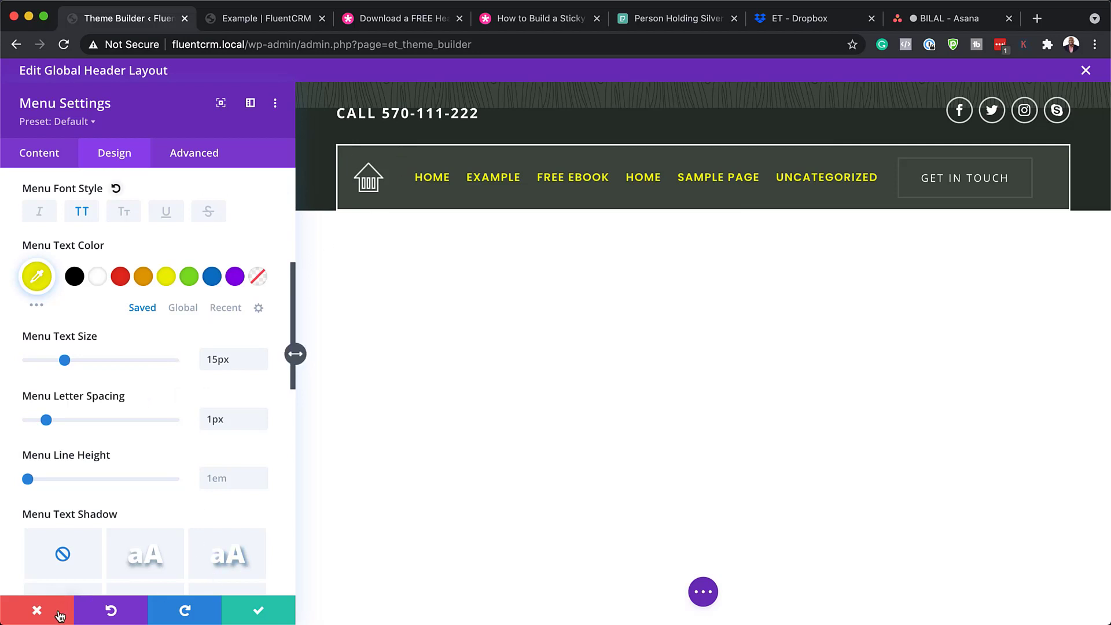
pyautogui.click(41, 607)
pyautogui.moveTo(496, 177)
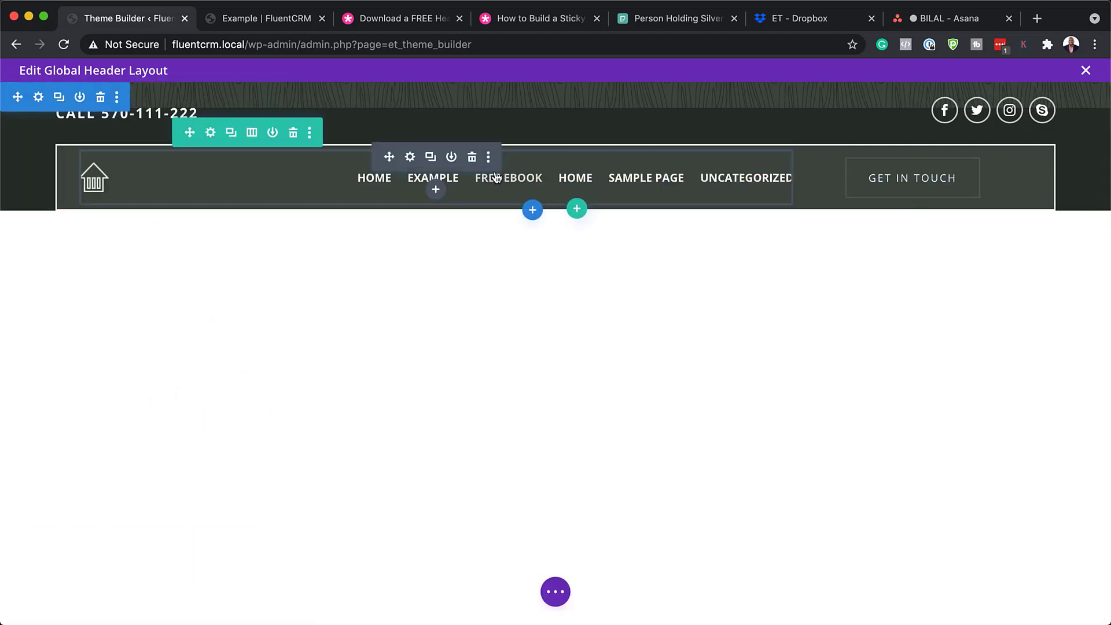
pyautogui.click(212, 135)
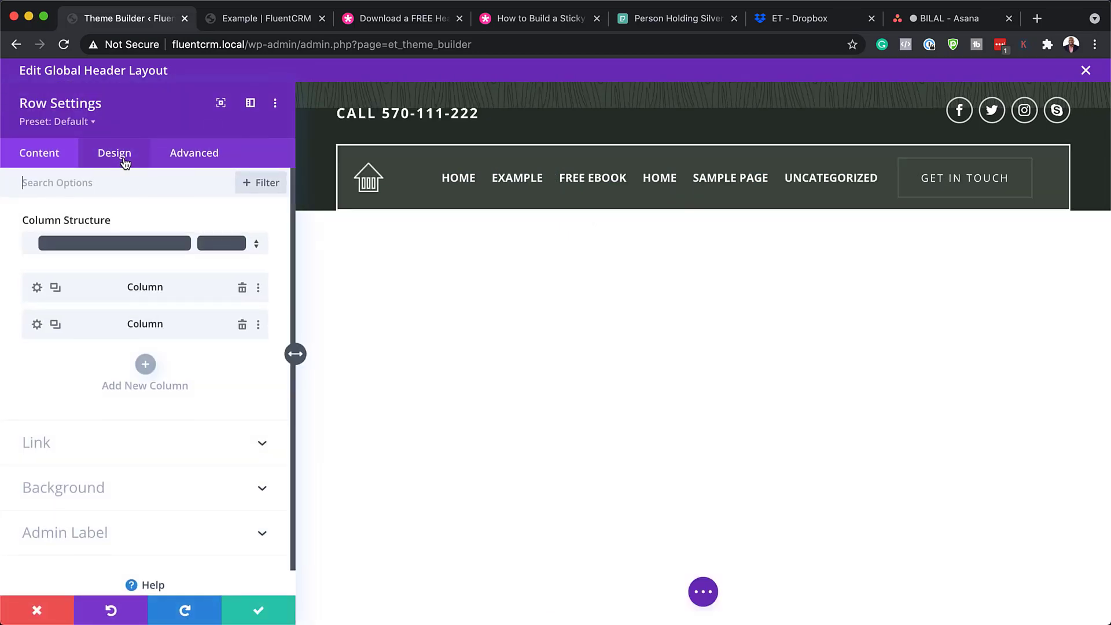
pyautogui.click(111, 492)
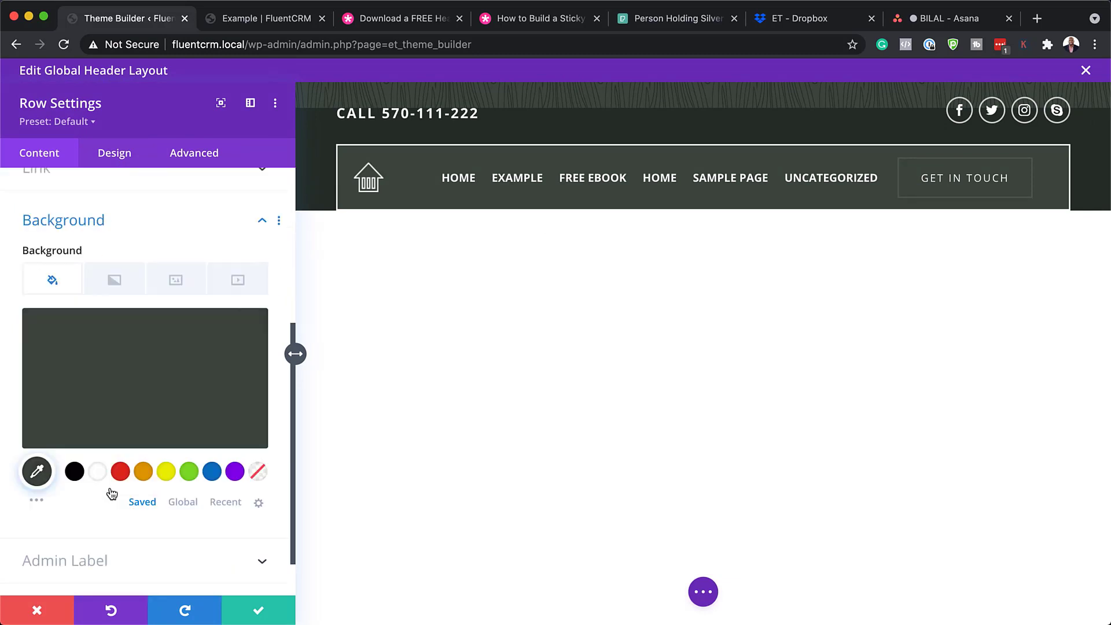
pyautogui.click(110, 388)
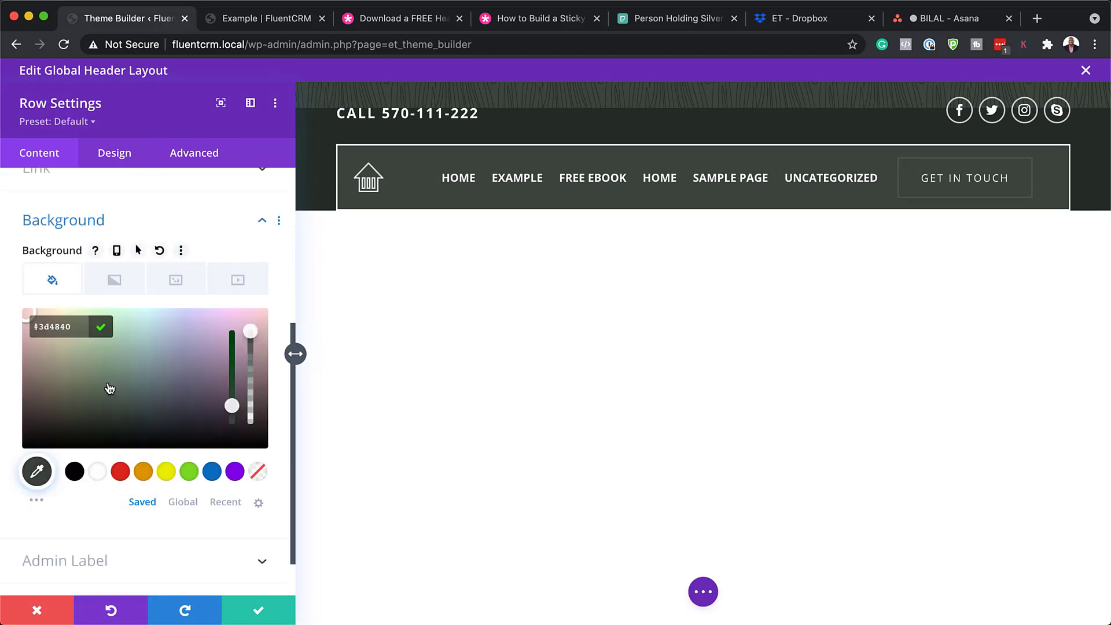
pyautogui.moveTo(170, 371); pyautogui.dragTo(155, 403)
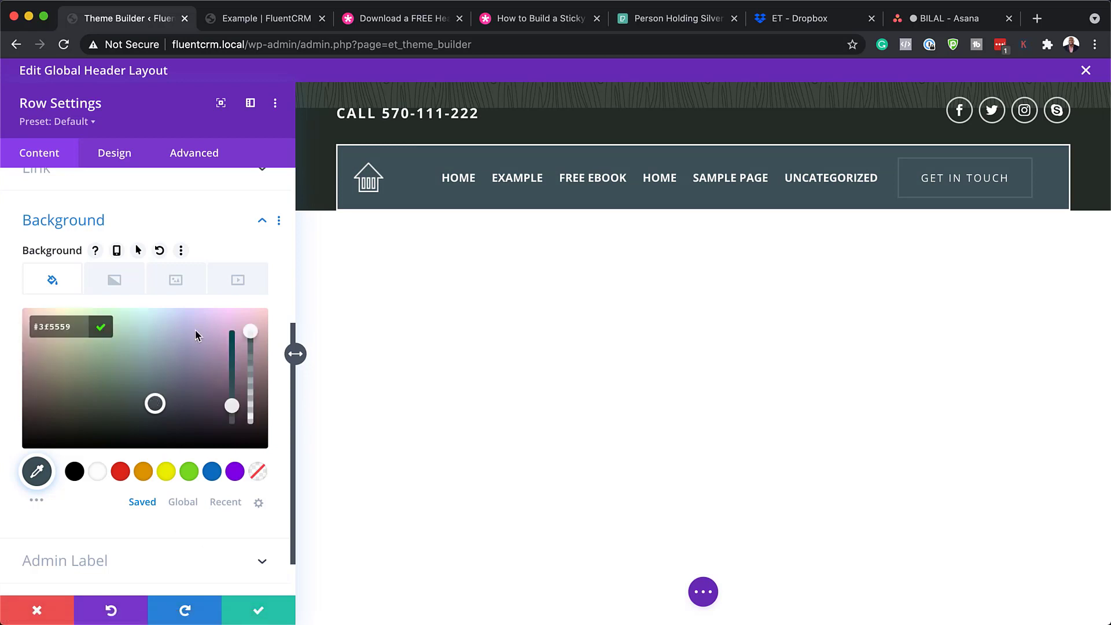
pyautogui.click(41, 613)
# Give the header menu row a #5e5e5e border at 2px width and save the row
pyautogui.click(210, 131)
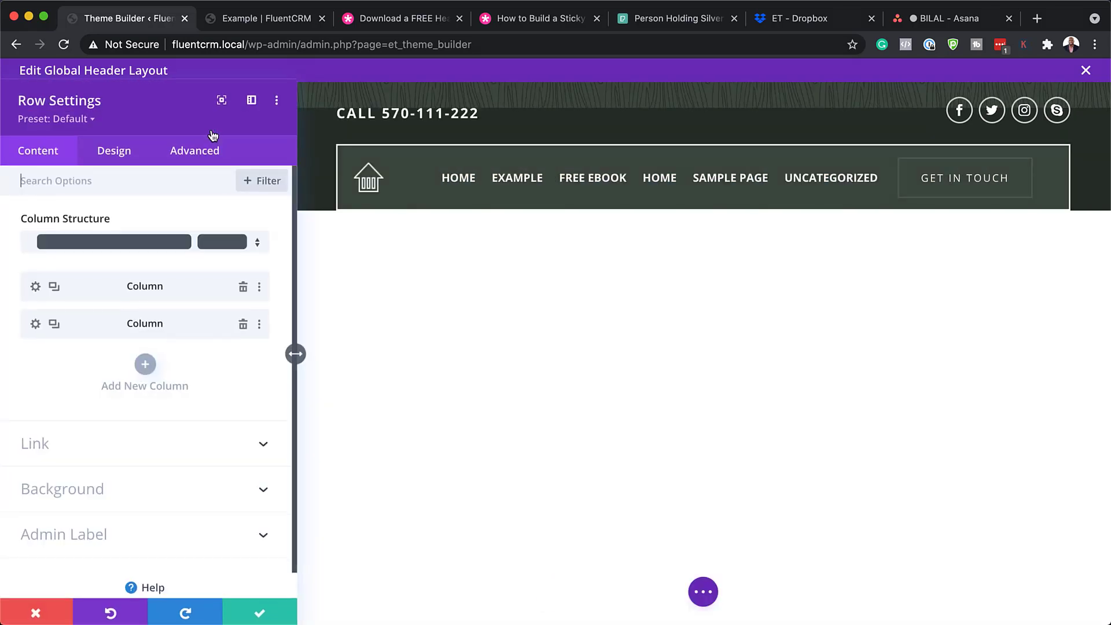
pyautogui.click(125, 161)
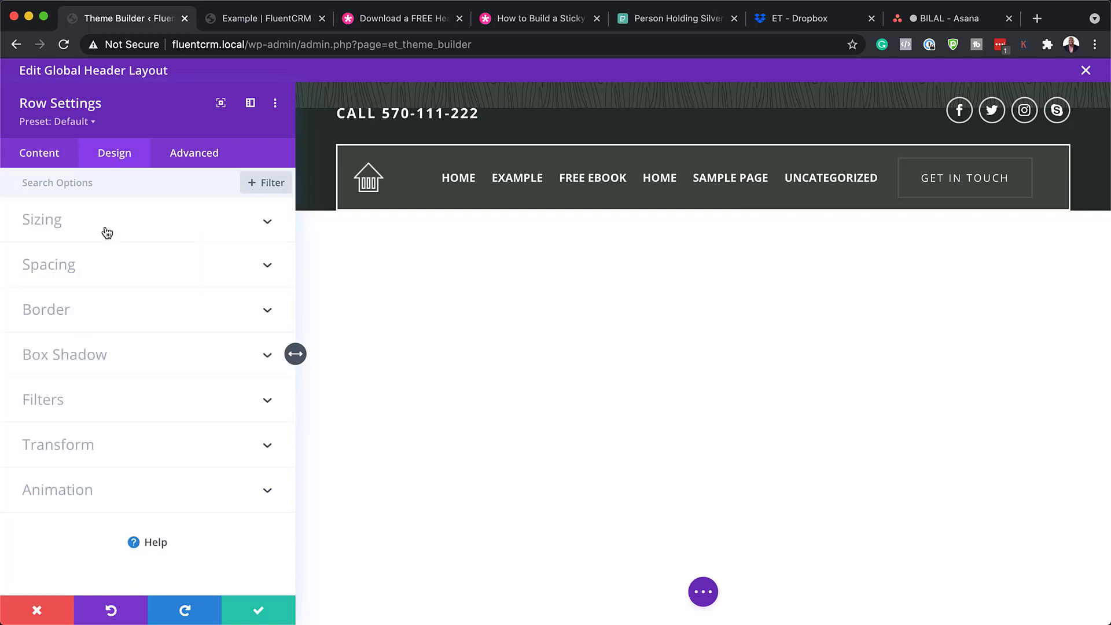
pyautogui.click(68, 310)
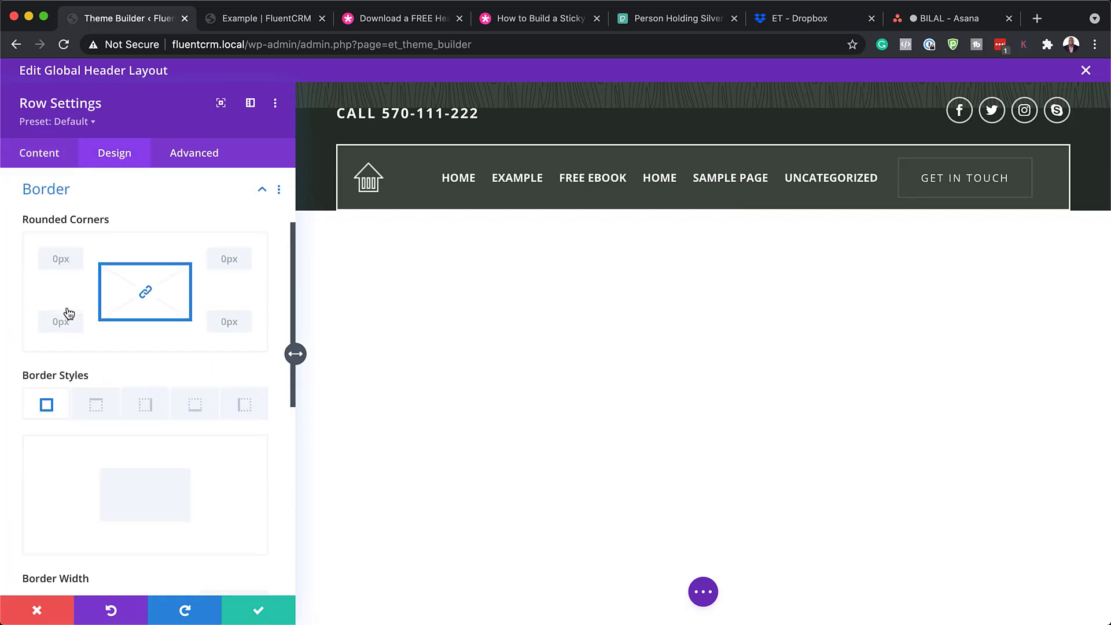
pyautogui.scroll(-5, 251, 410)
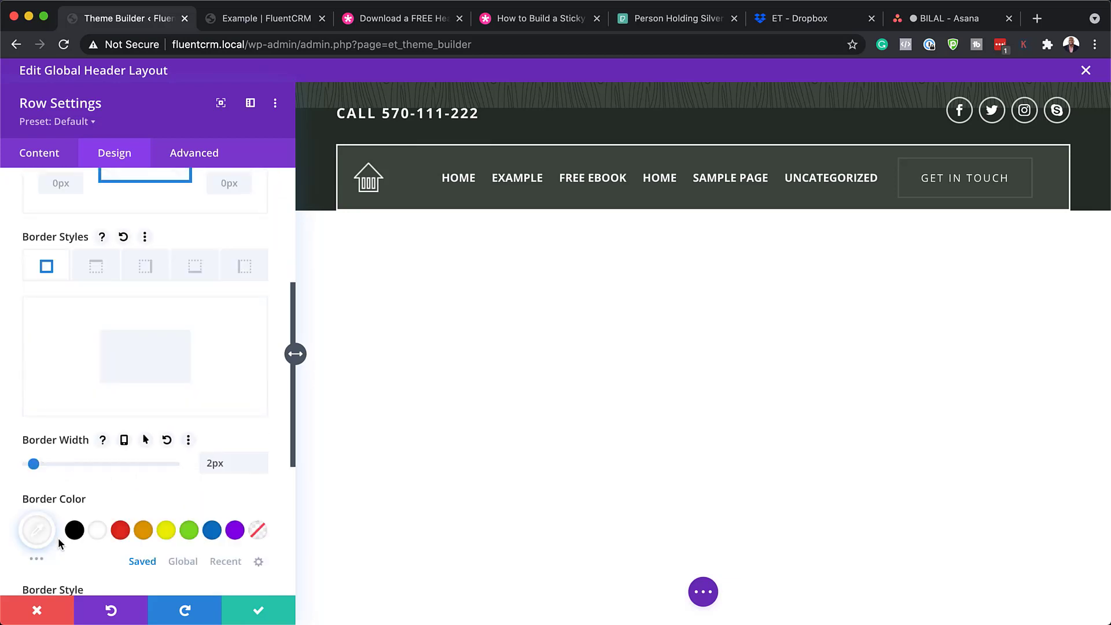
pyautogui.click(37, 534)
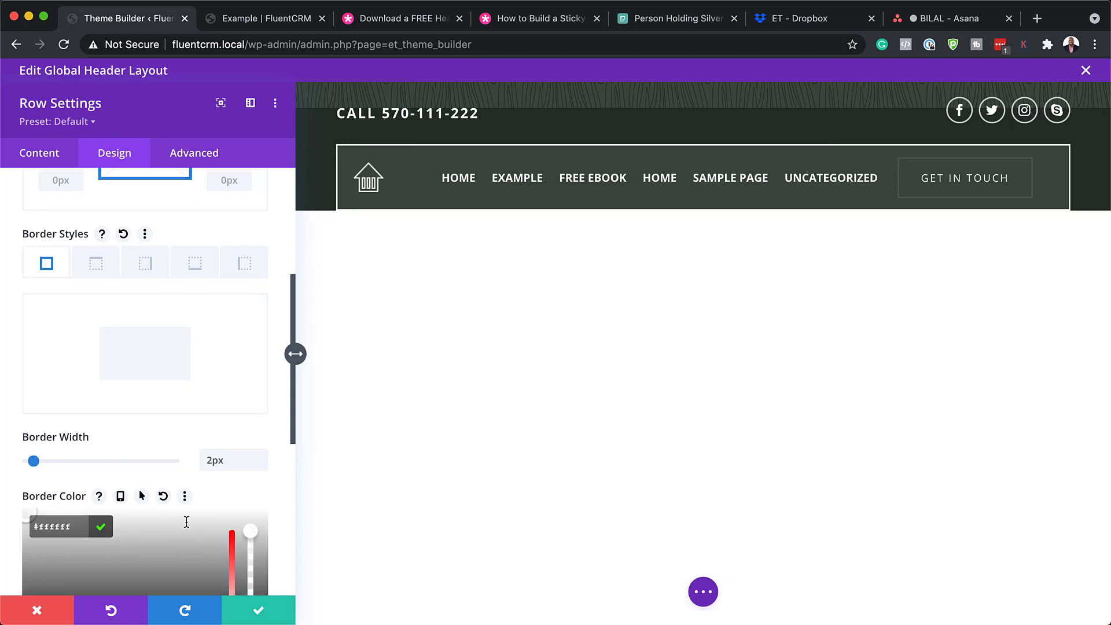
pyautogui.scroll(-3, 92, 528)
pyautogui.moveTo(172, 486); pyautogui.dragTo(134, 509)
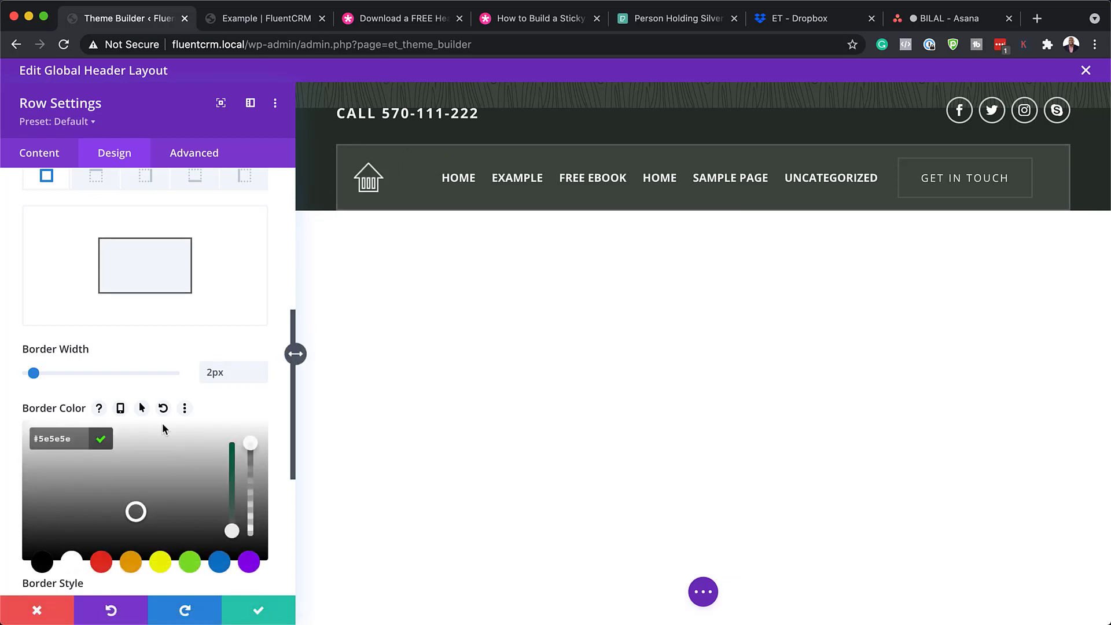
pyautogui.moveTo(34, 373)
pyautogui.mouseDown()
pyautogui.moveTo(129, 373)
pyautogui.moveTo(34, 376)
pyautogui.mouseUp()
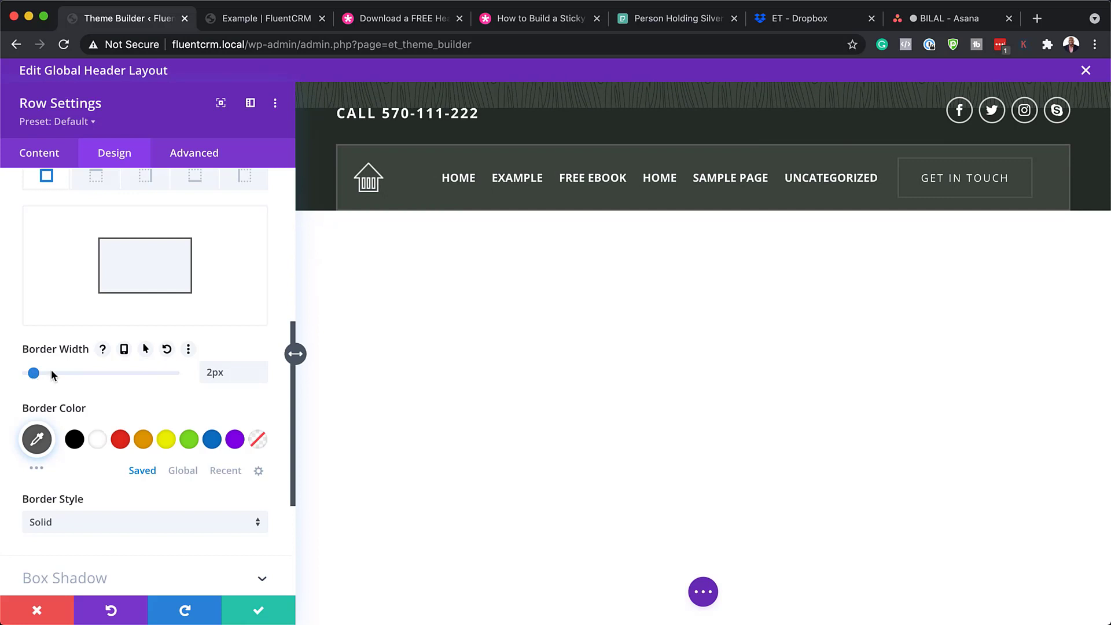
pyautogui.click(258, 610)
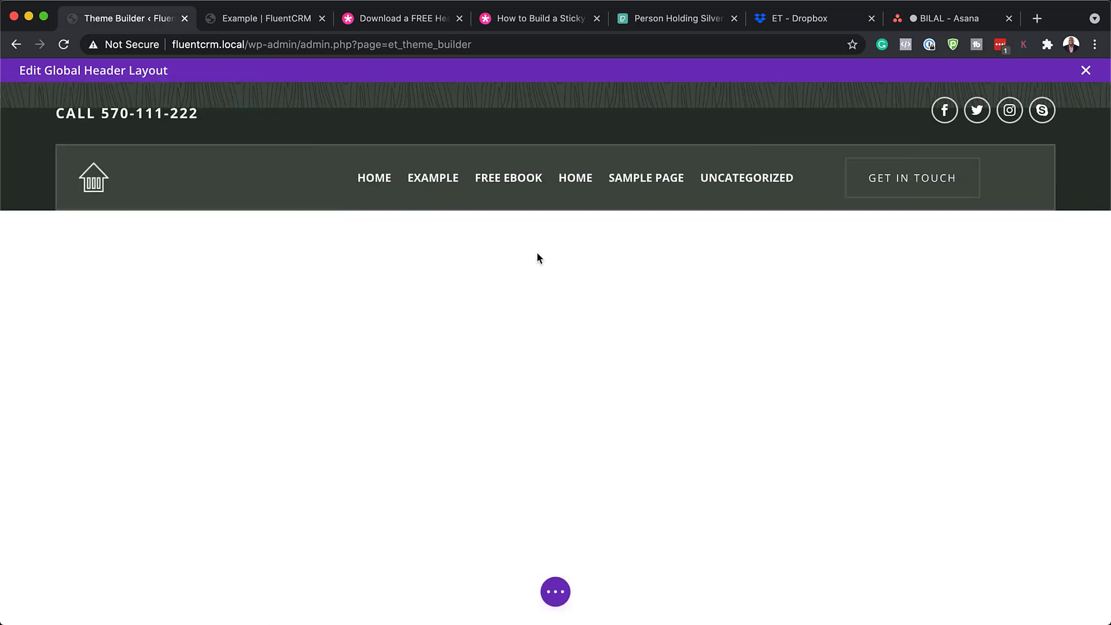
# Set the GET IN TOUCH button's link URL to #
pyautogui.moveTo(923, 170)
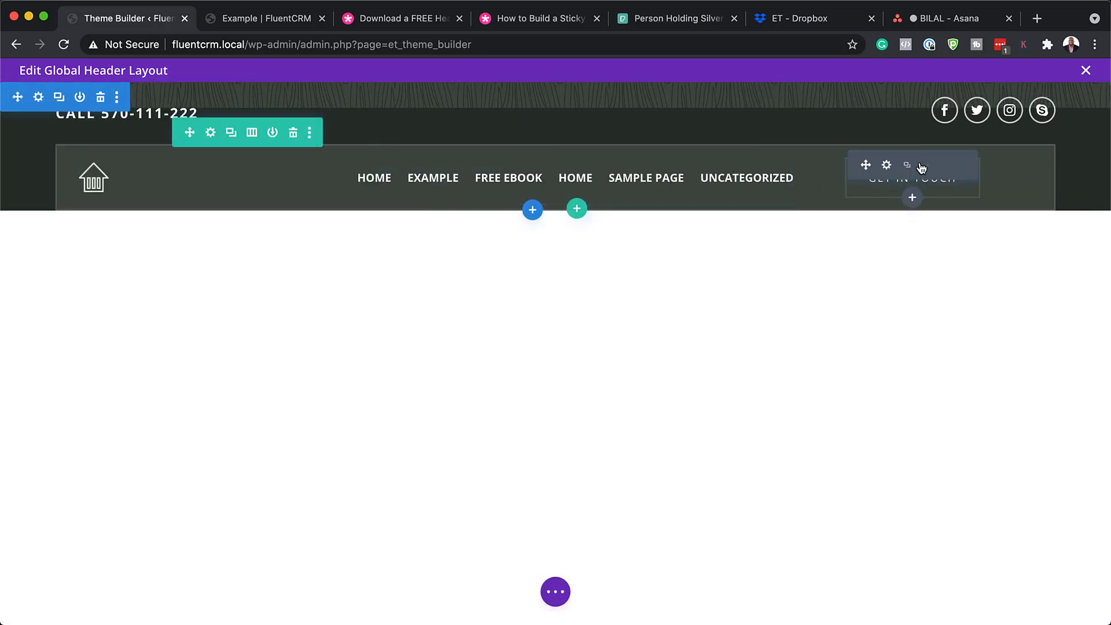
pyautogui.click(887, 166)
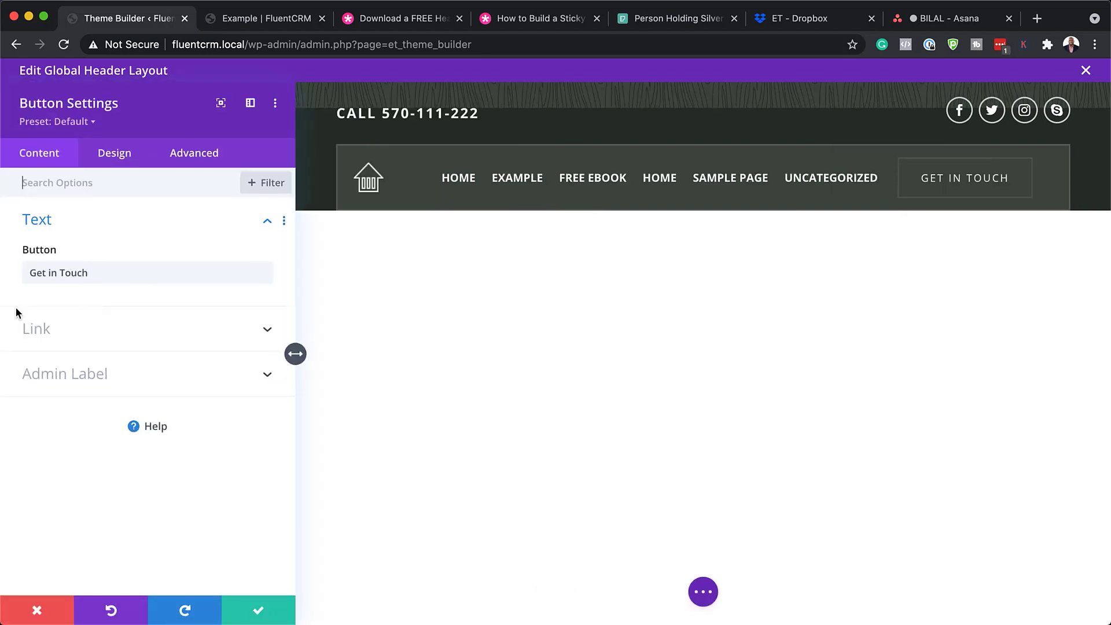
pyautogui.click(36, 329)
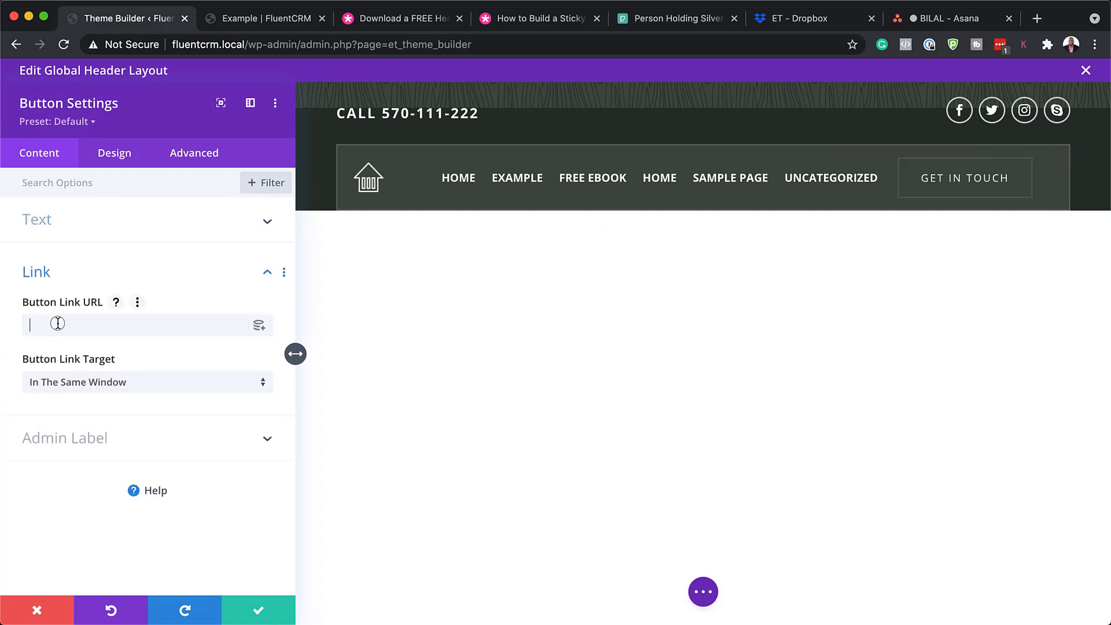
pyautogui.click(58, 323)
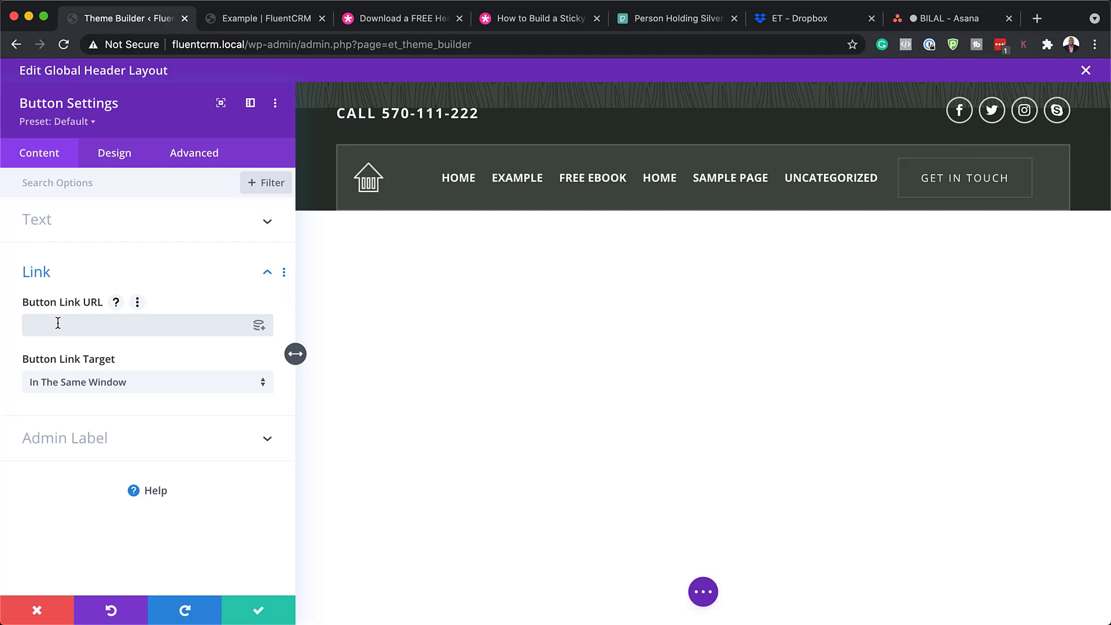
pyautogui.write('#')
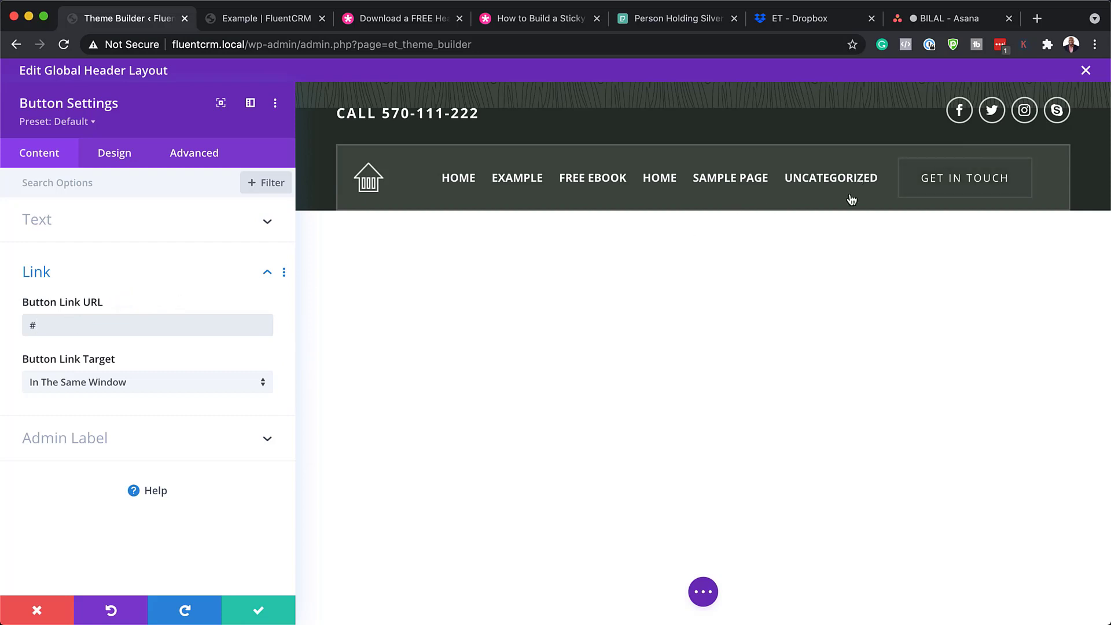
pyautogui.click(125, 154)
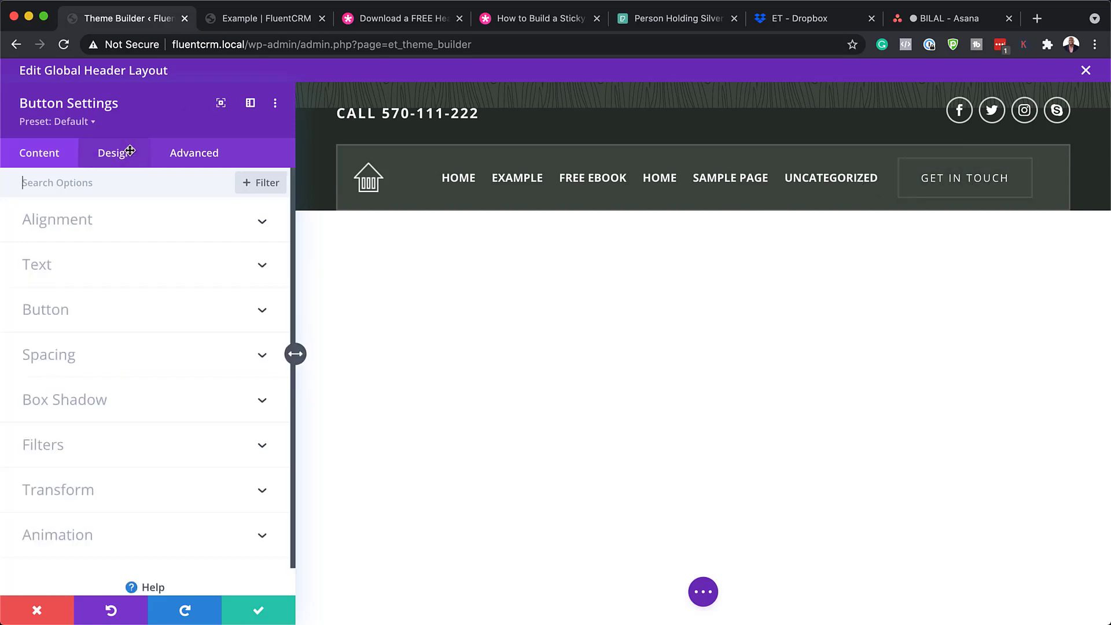
# Try yellow text and an orange background on the GET IN TOUCH button
pyautogui.click(60, 318)
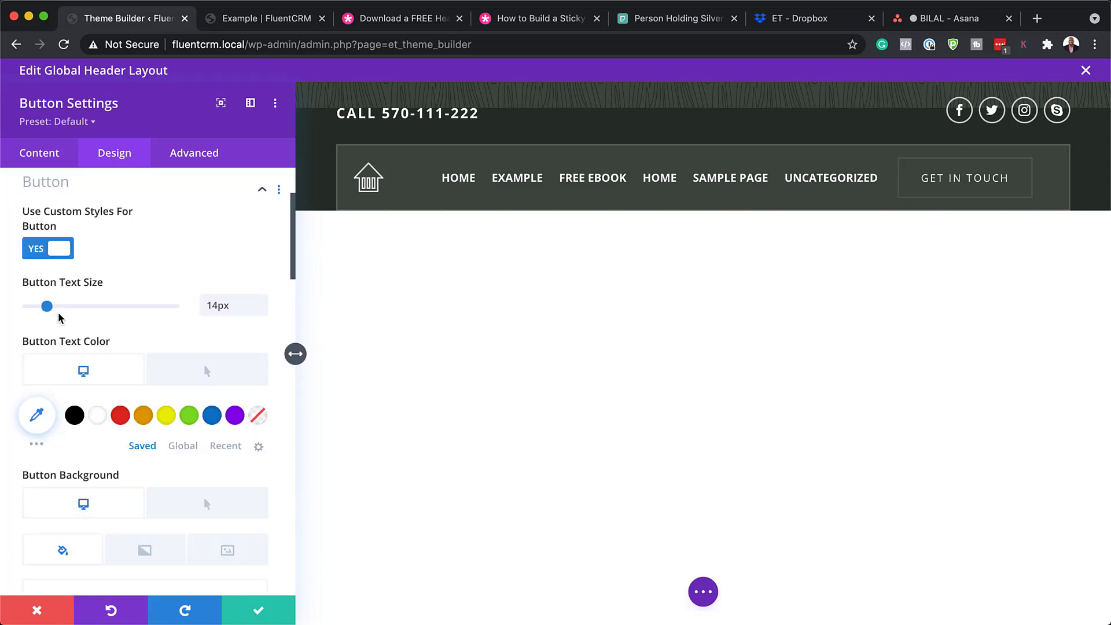
pyautogui.scroll(-3, 166, 464)
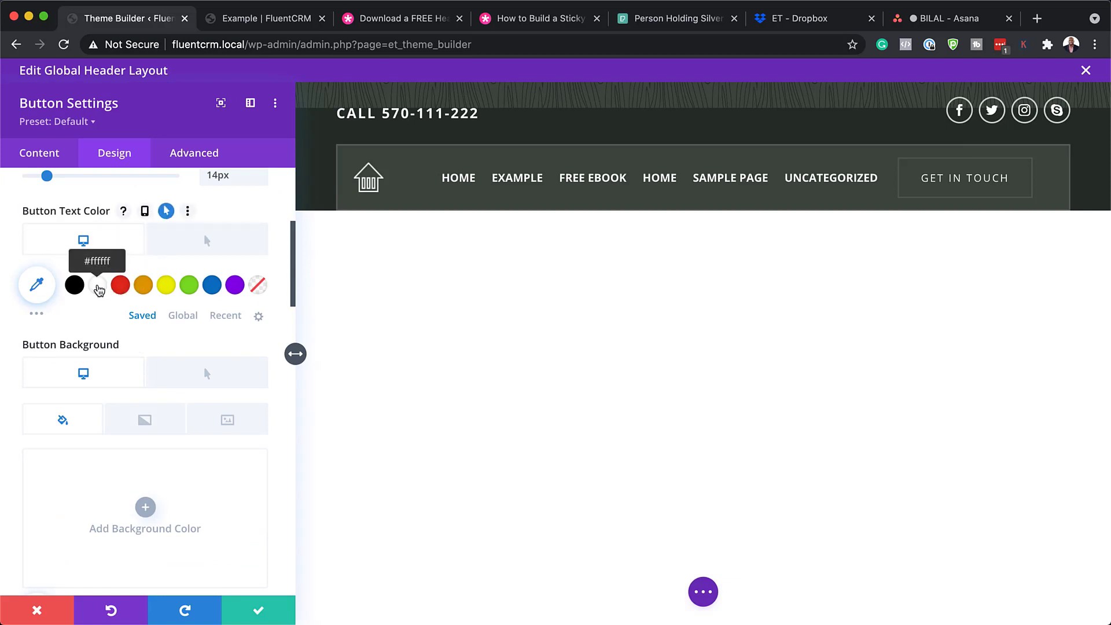
pyautogui.click(98, 285)
pyautogui.click(167, 286)
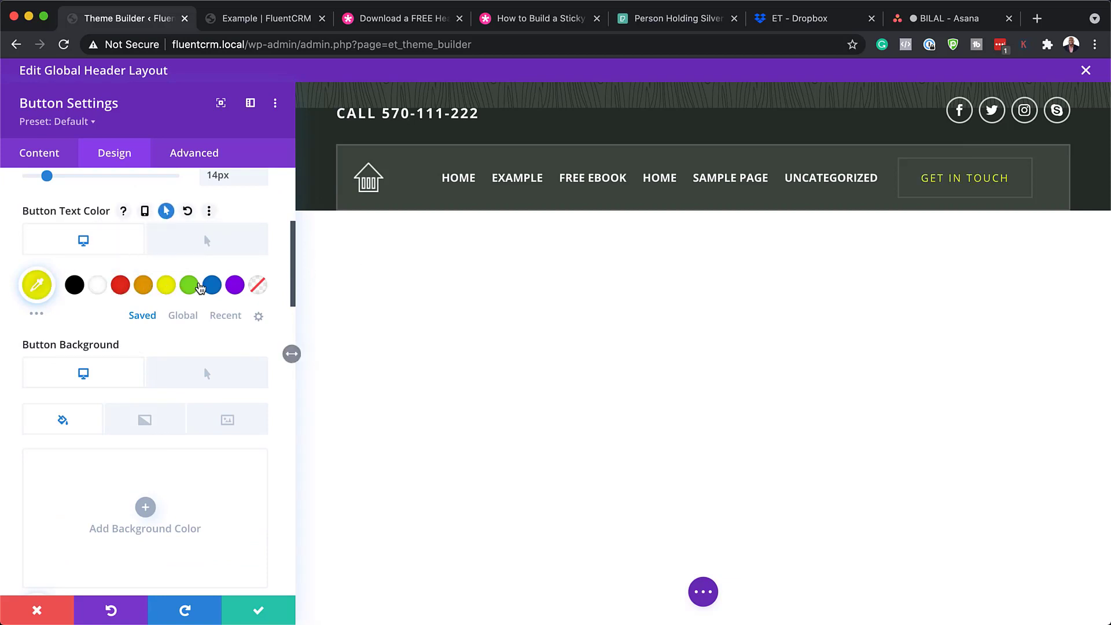
pyautogui.scroll(-3, 186, 433)
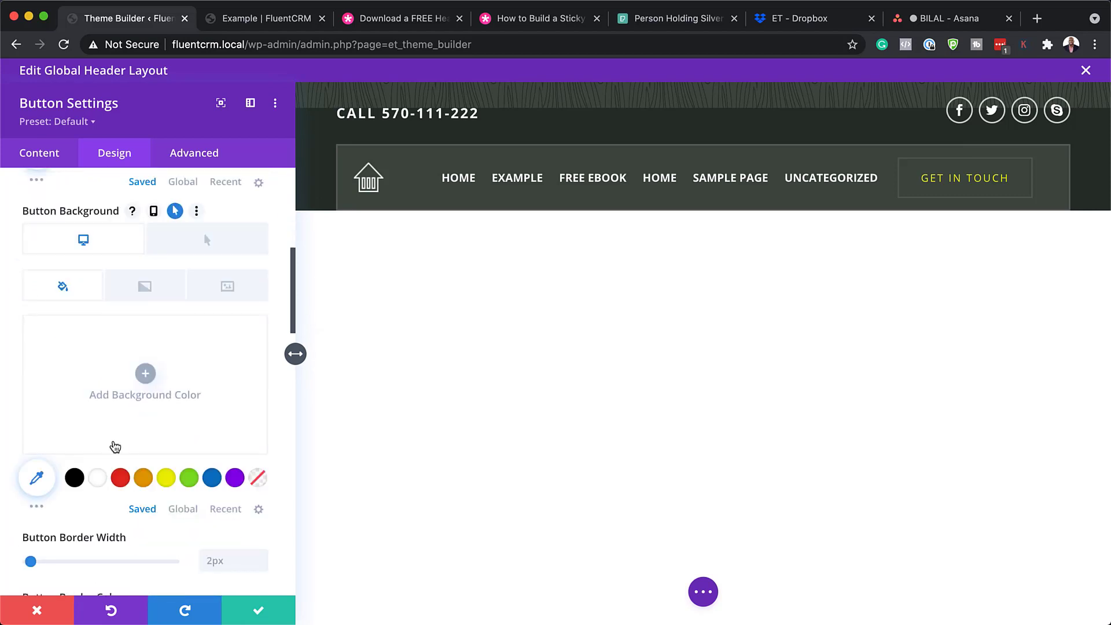
pyautogui.click(146, 483)
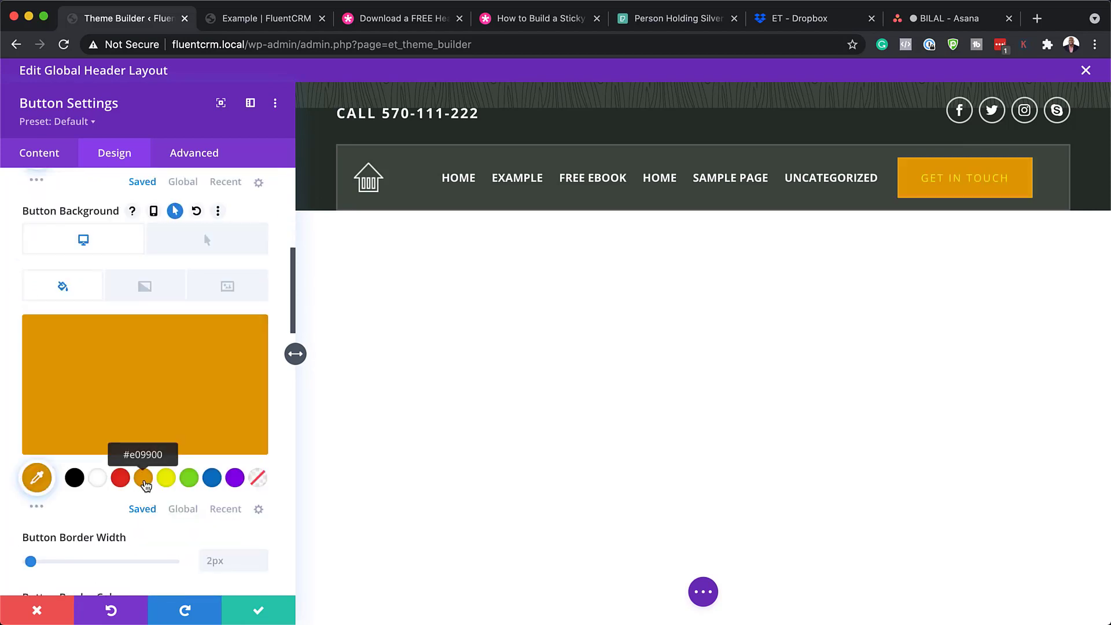
# Try a Poppins Bold button font, then discard all trial styling and close the settings
pyautogui.moveTo(205, 438)
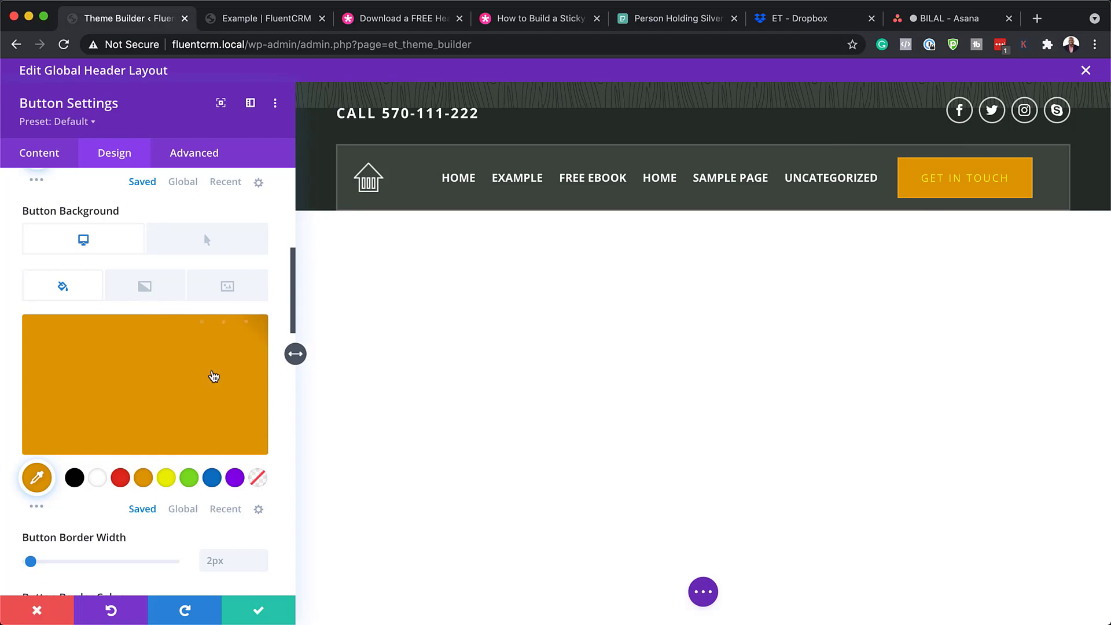
pyautogui.moveTo(219, 367)
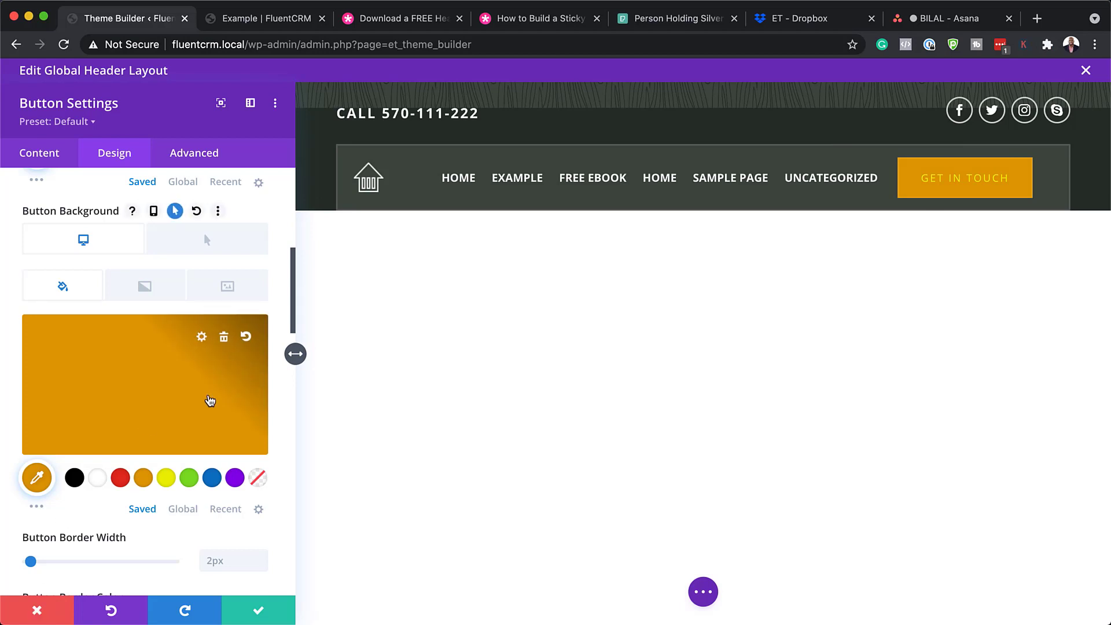
pyautogui.scroll(-6, 210, 401)
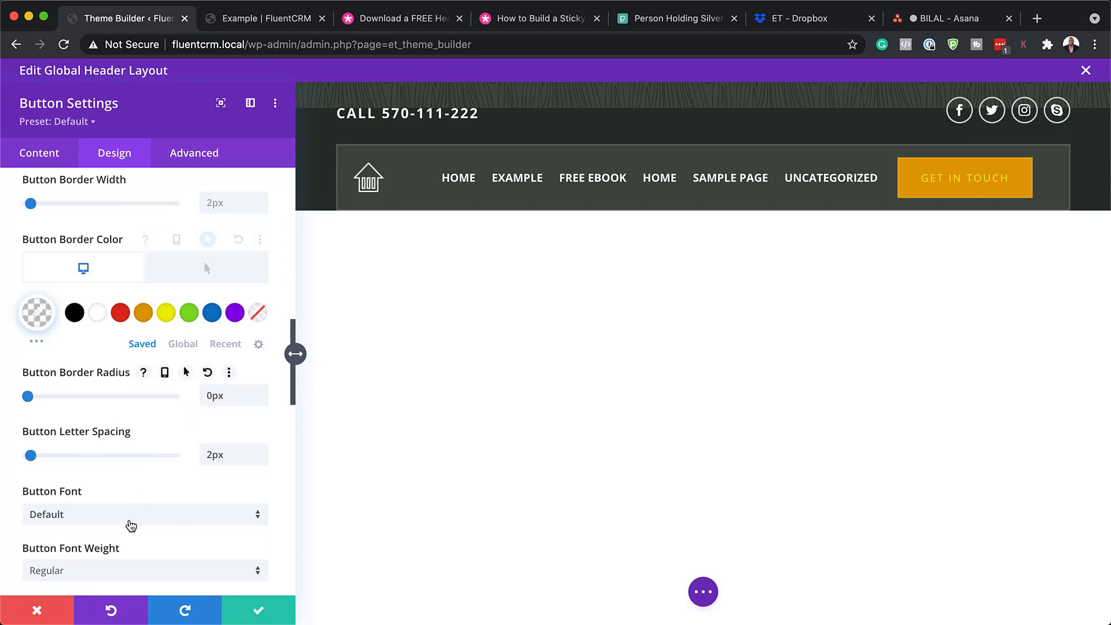
pyautogui.click(129, 521)
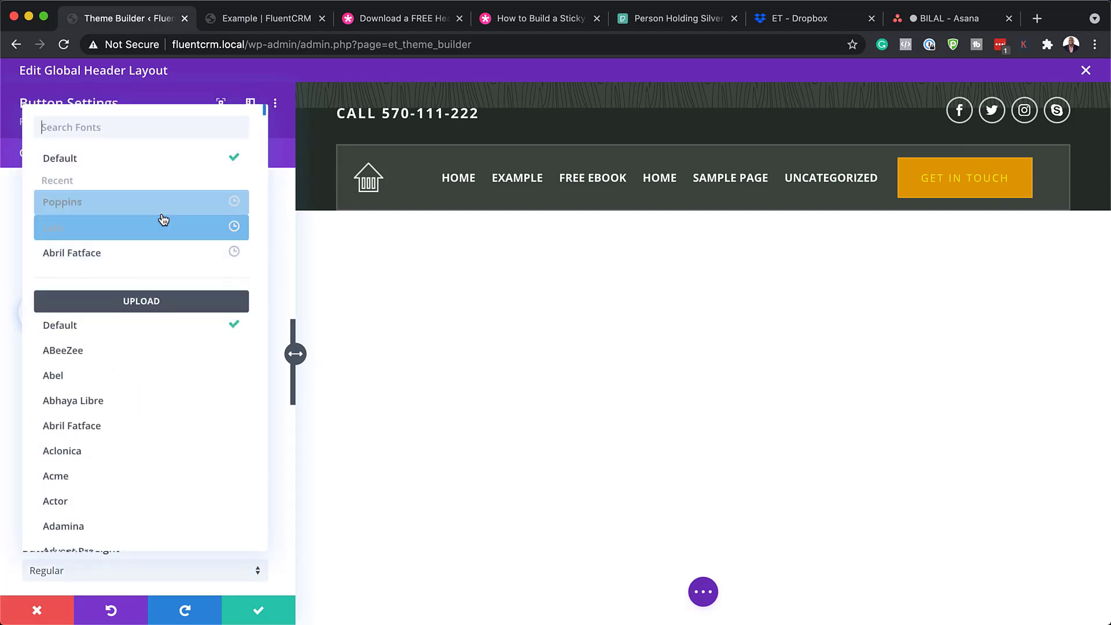
pyautogui.click(161, 212)
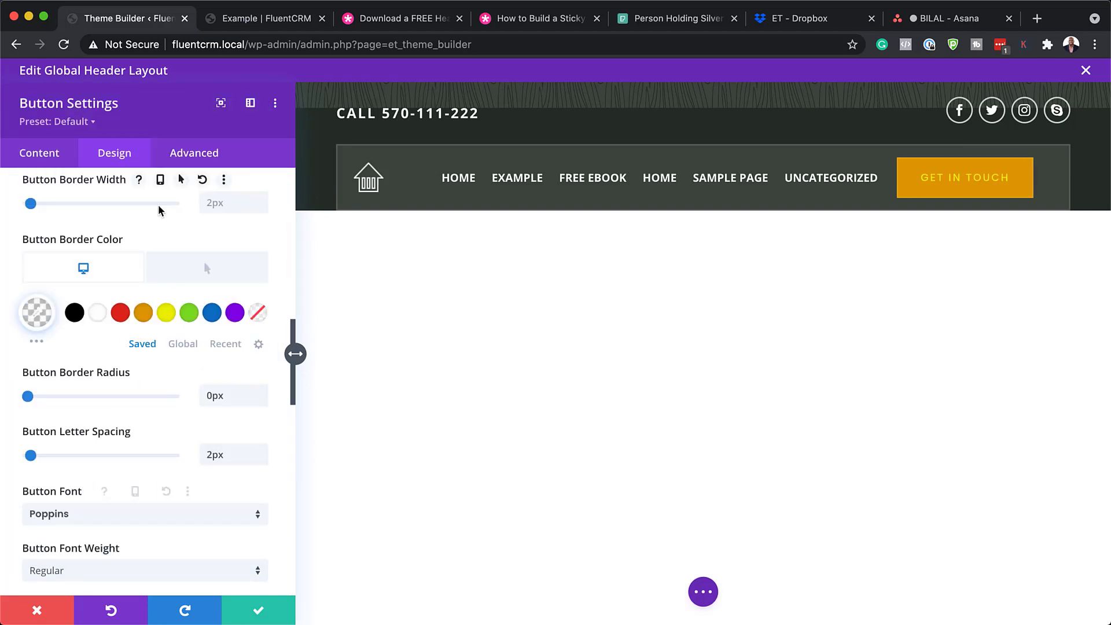
pyautogui.scroll(-3, 161, 529)
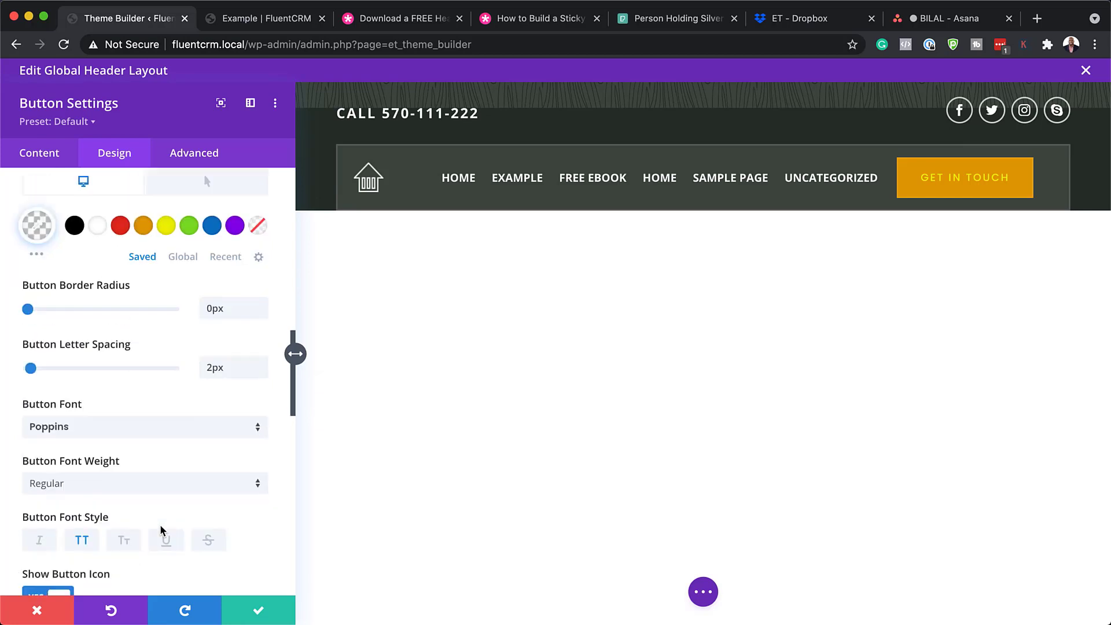
pyautogui.click(112, 449)
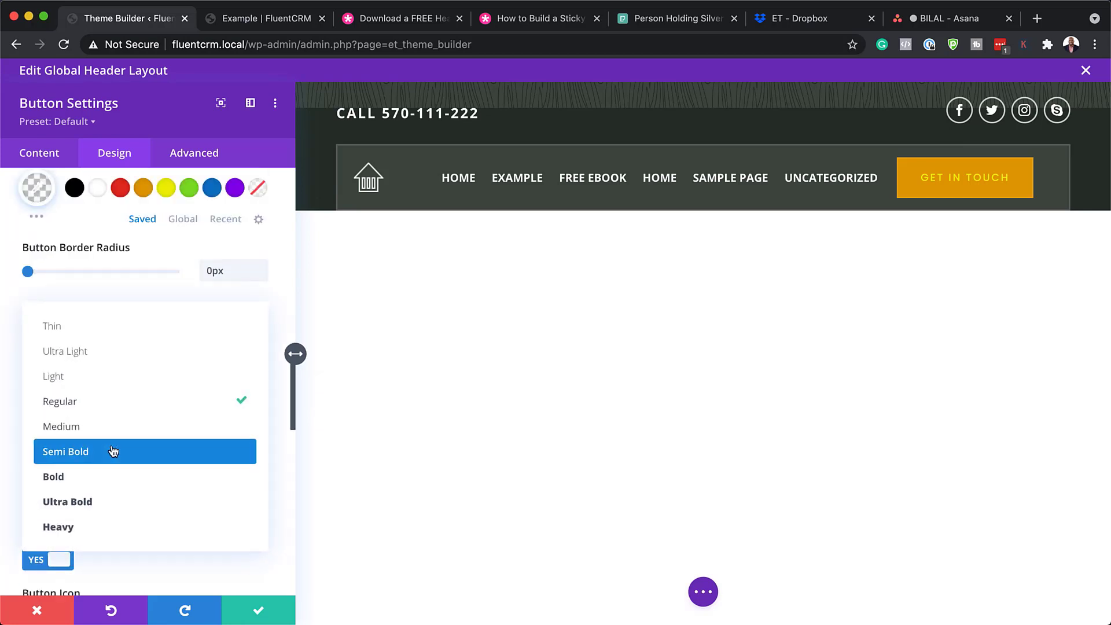
pyautogui.click(100, 485)
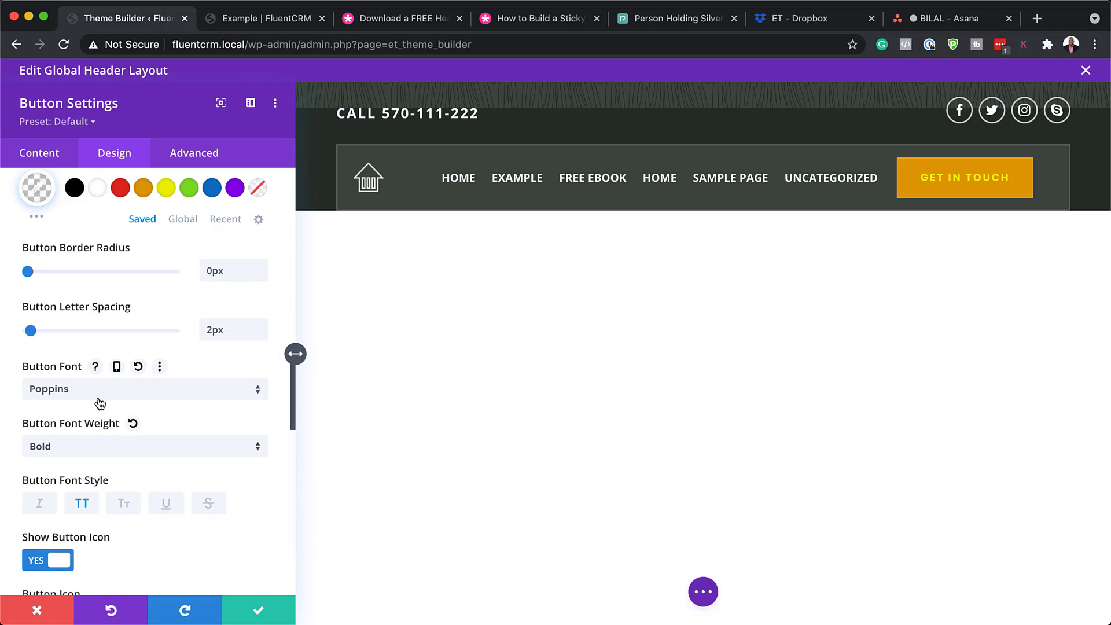
pyautogui.click(36, 609)
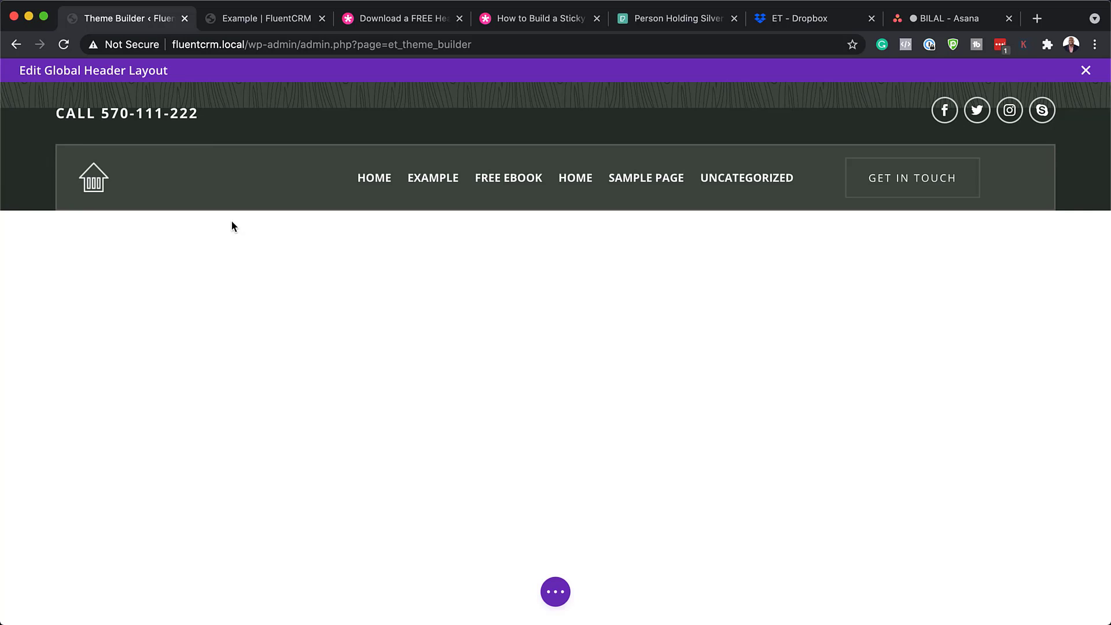
# Save the global header, close its editor, and start editing the Global Footer layout
pyautogui.press('super+s')
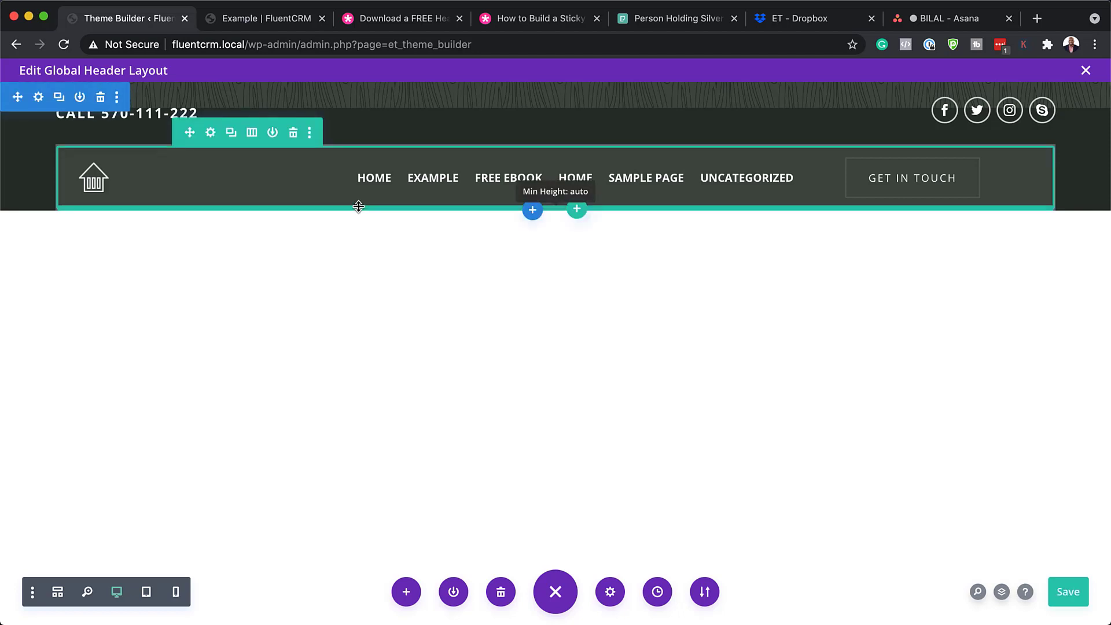
pyautogui.click(1085, 72)
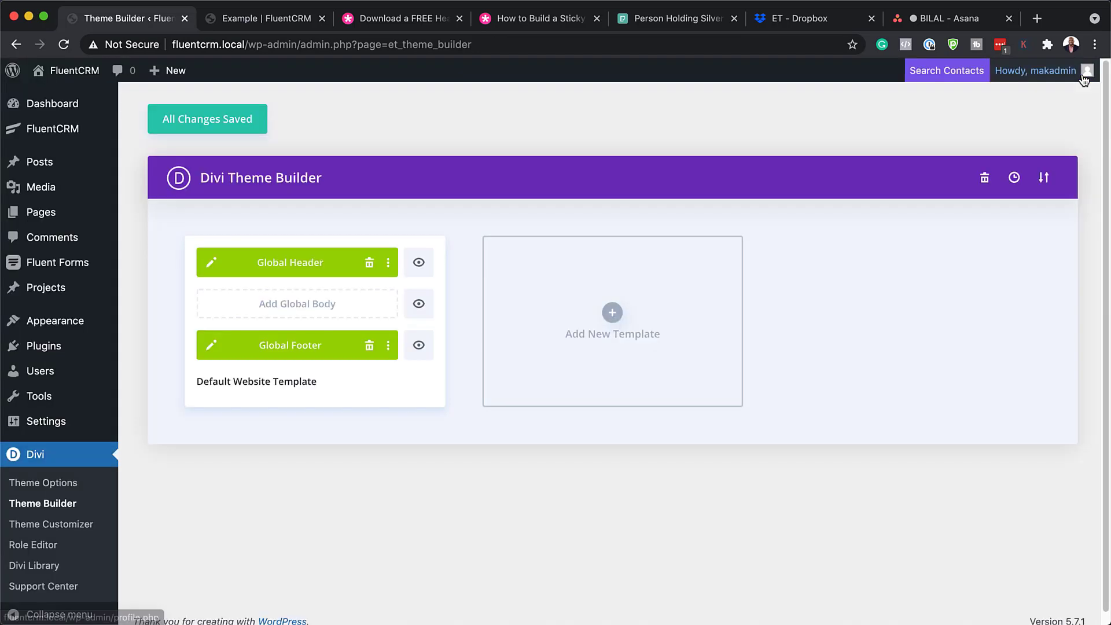
pyautogui.click(213, 346)
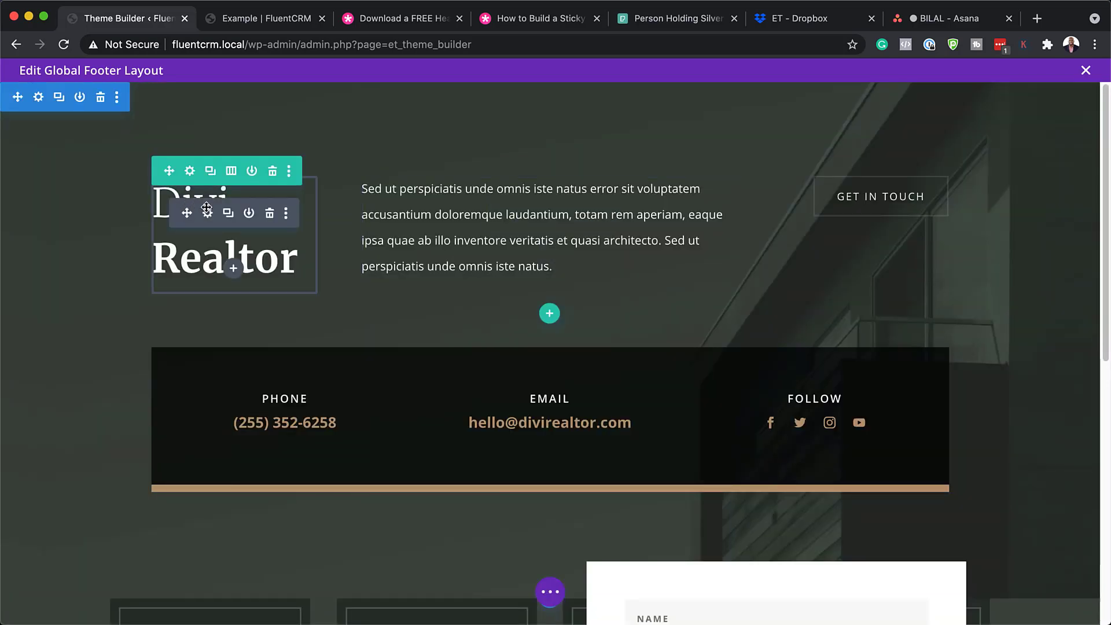
# Style the Divi Realtor H2 heading in Poppins at 40px and keep the changes
pyautogui.click(207, 214)
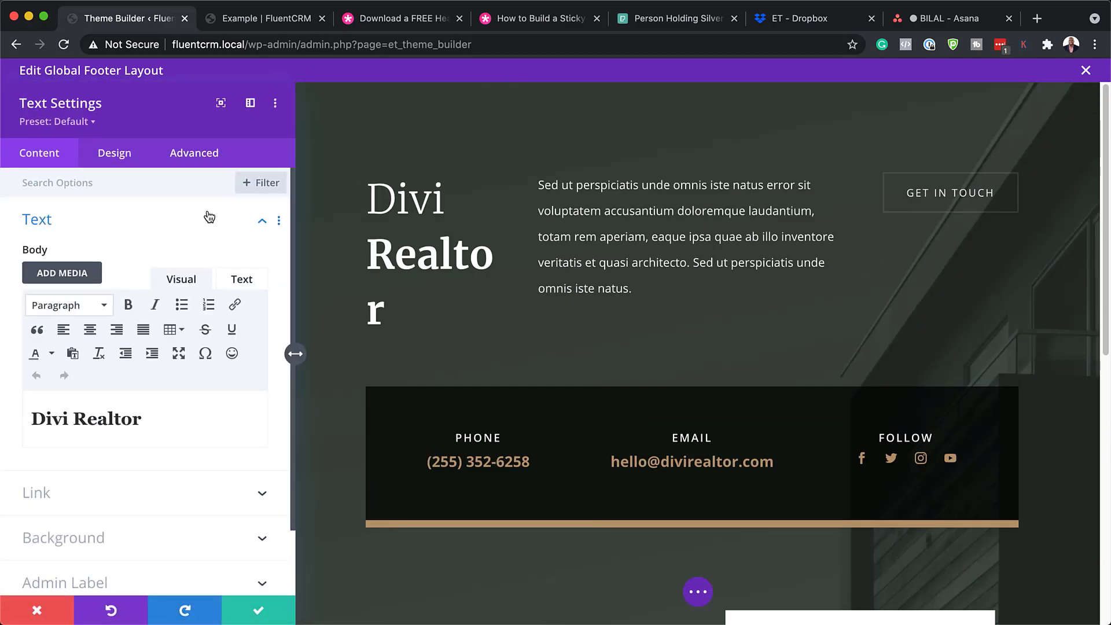
pyautogui.moveTo(144, 419); pyautogui.dragTo(27, 407)
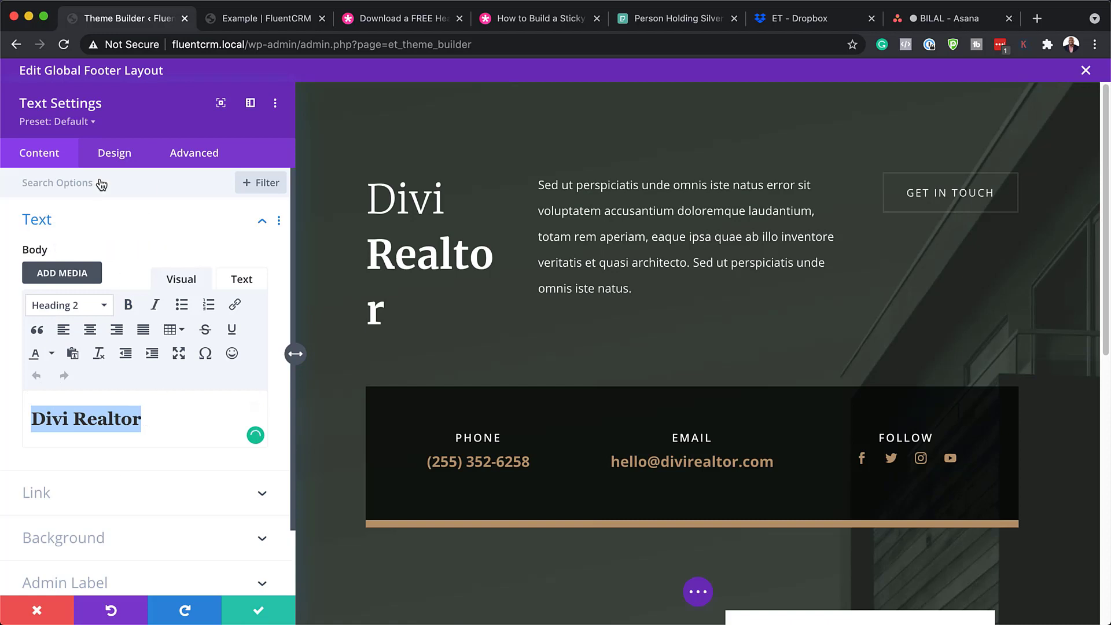
pyautogui.click(114, 153)
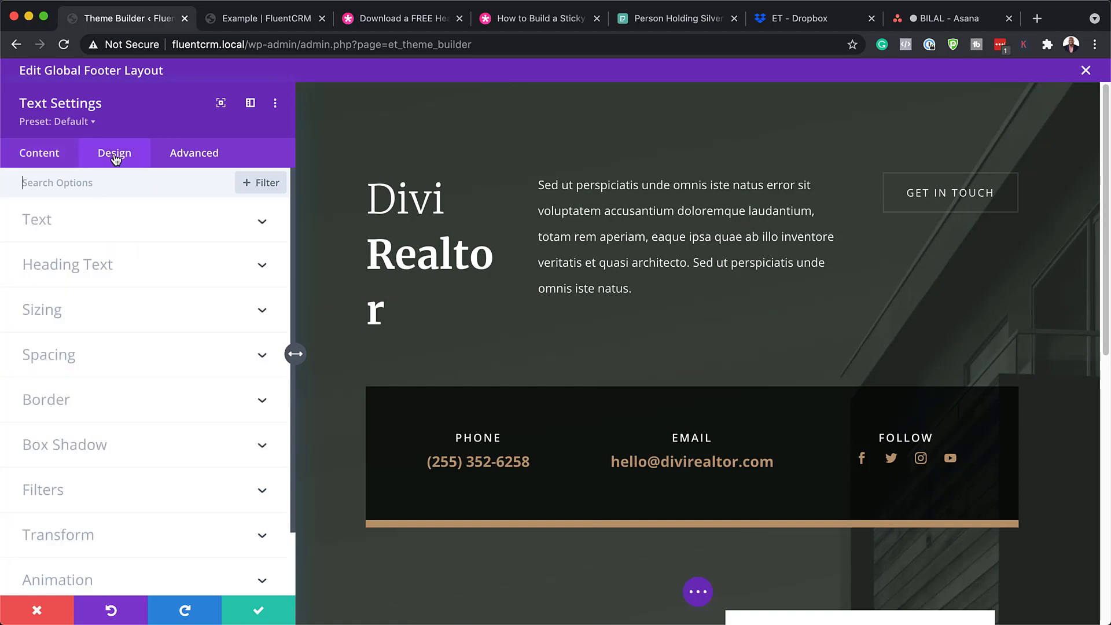
pyautogui.click(72, 225)
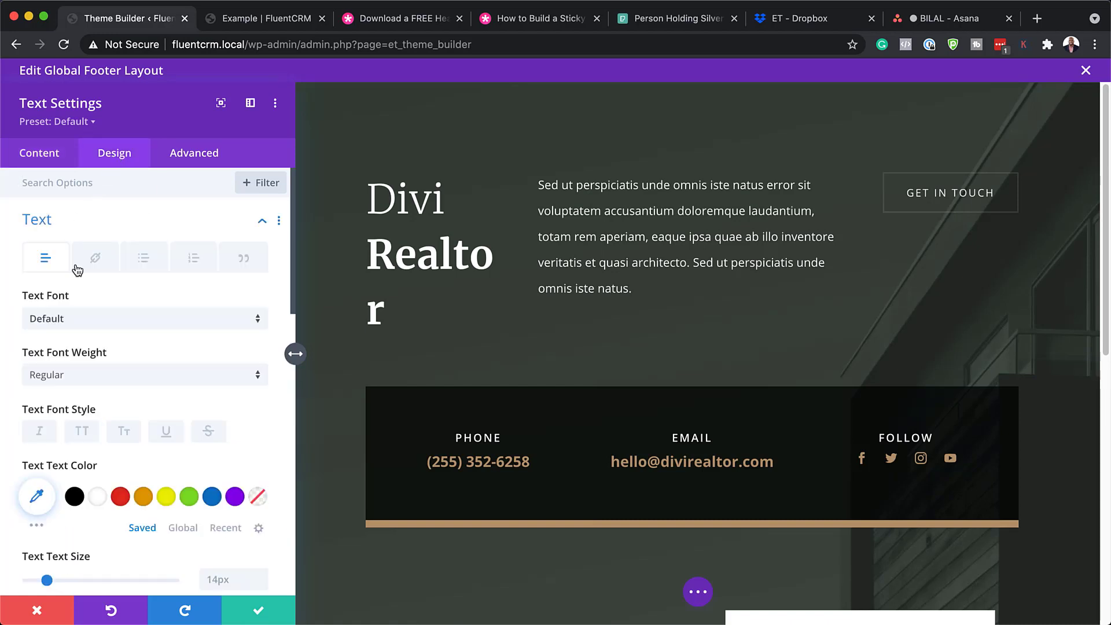
pyautogui.click(370, 212)
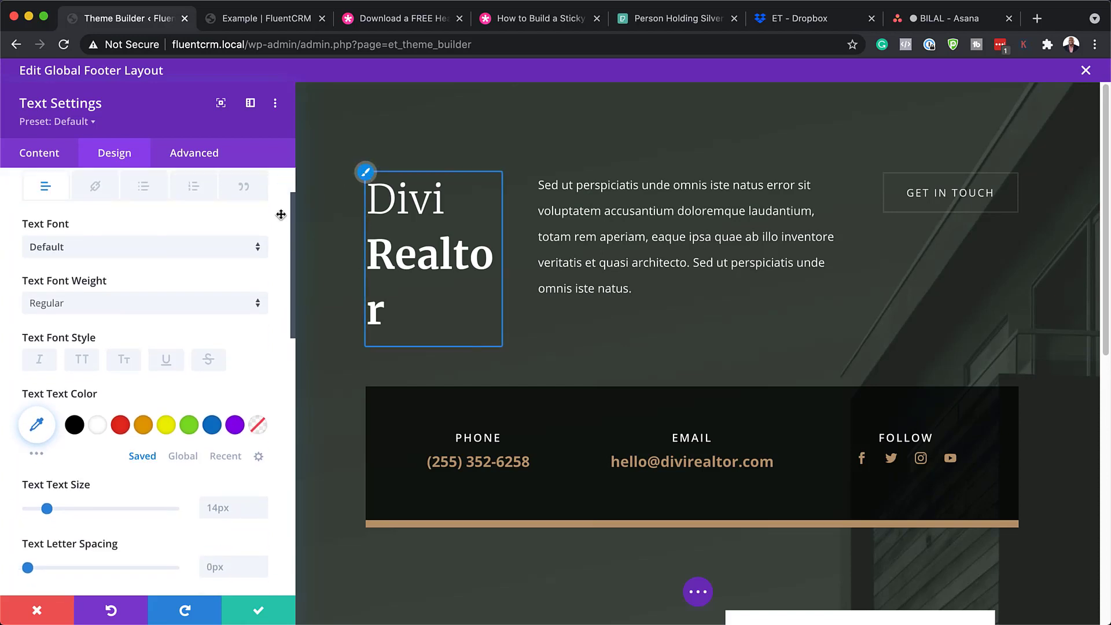
pyautogui.click(156, 289)
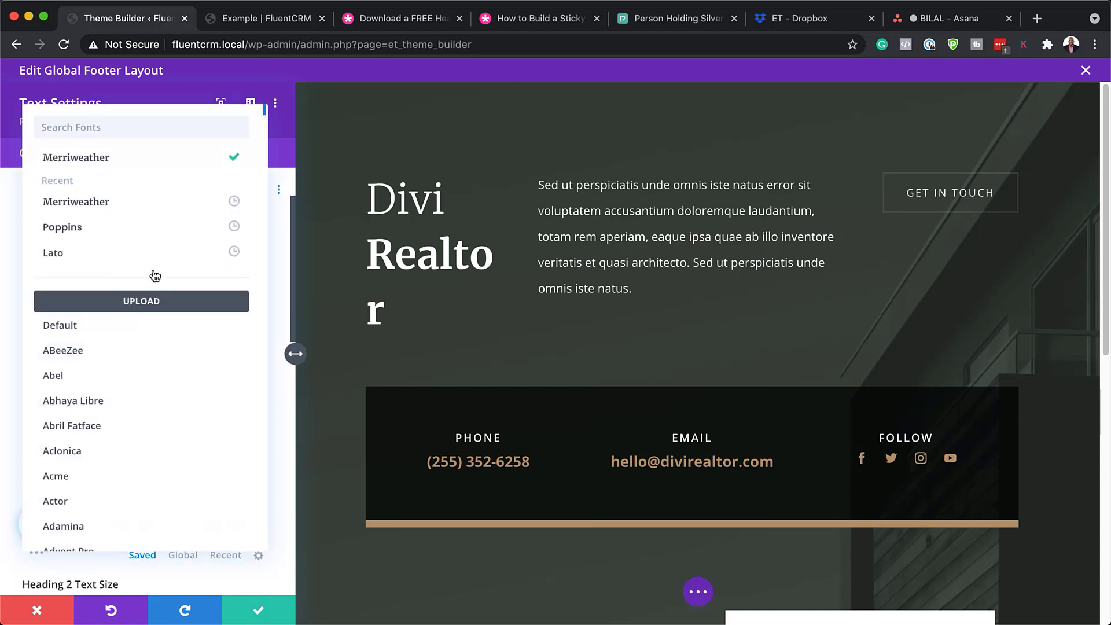
pyautogui.click(115, 227)
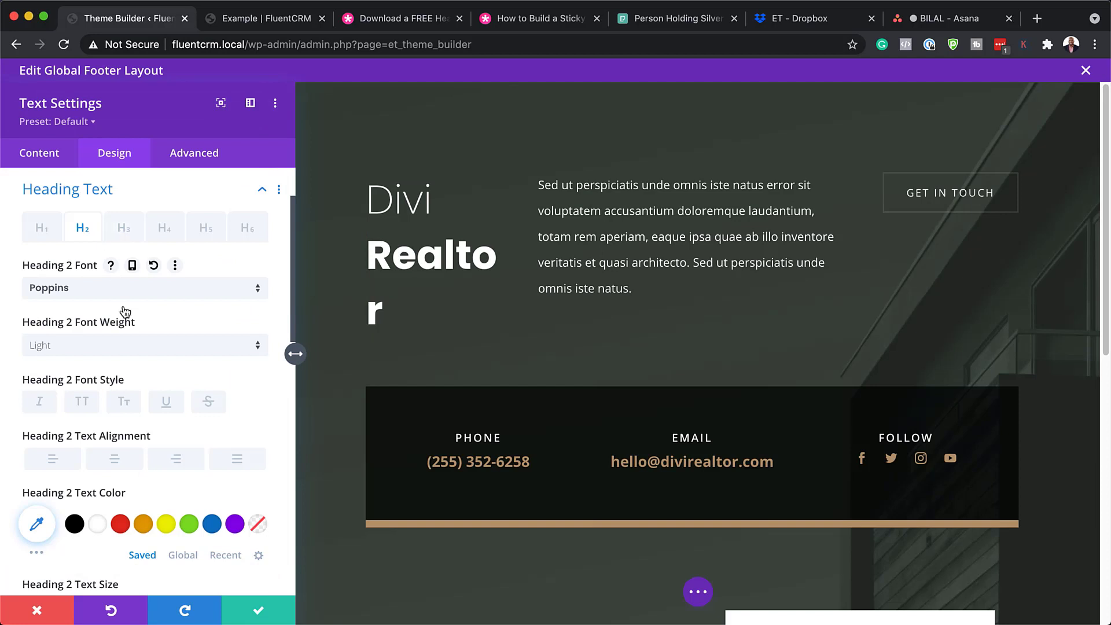
pyautogui.scroll(-2, 172, 478)
pyautogui.scroll(-5, 172, 478)
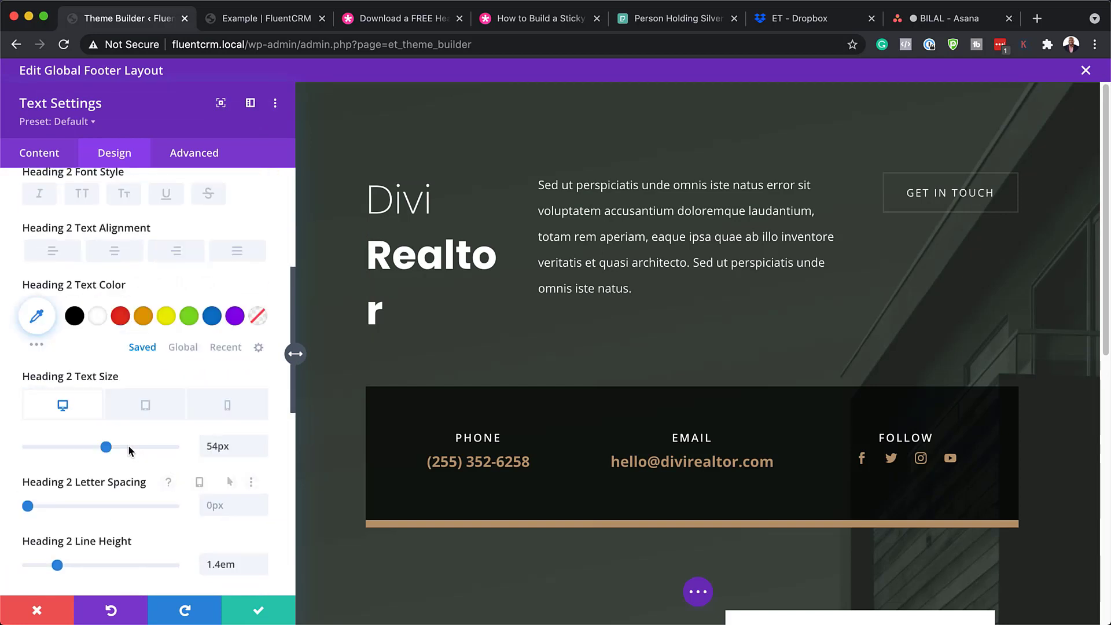
pyautogui.moveTo(111, 450); pyautogui.dragTo(86, 452)
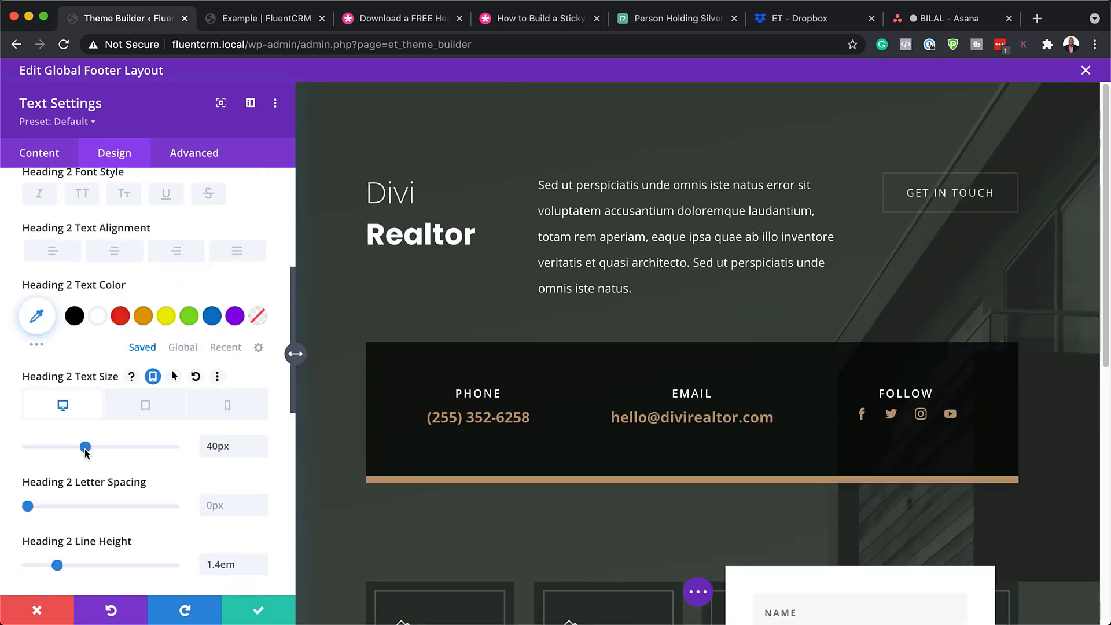
pyautogui.click(259, 614)
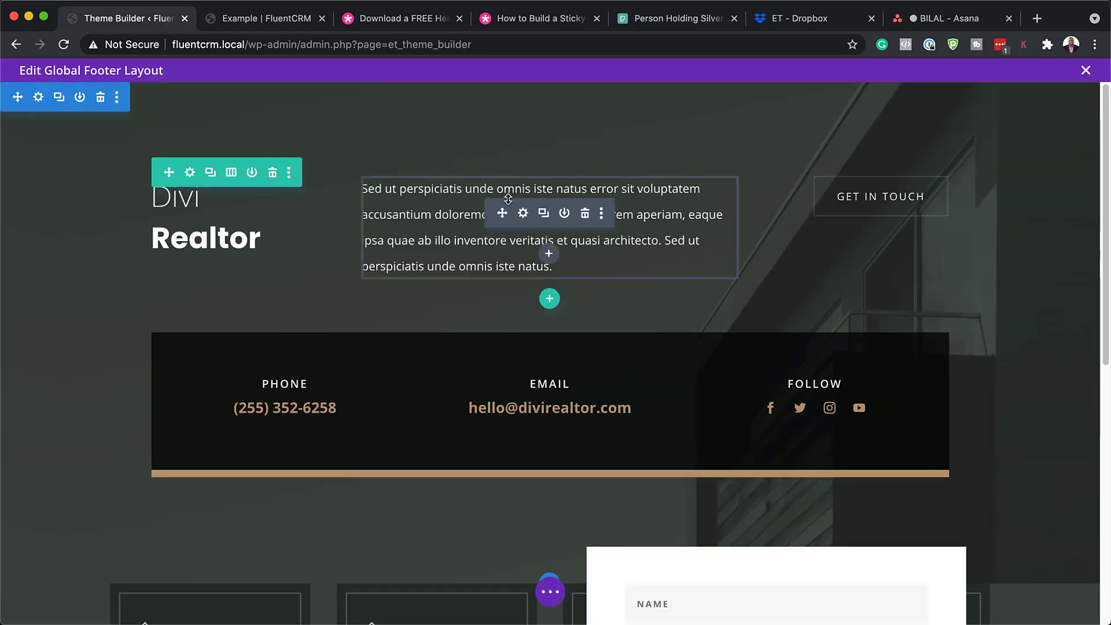
pyautogui.click(523, 214)
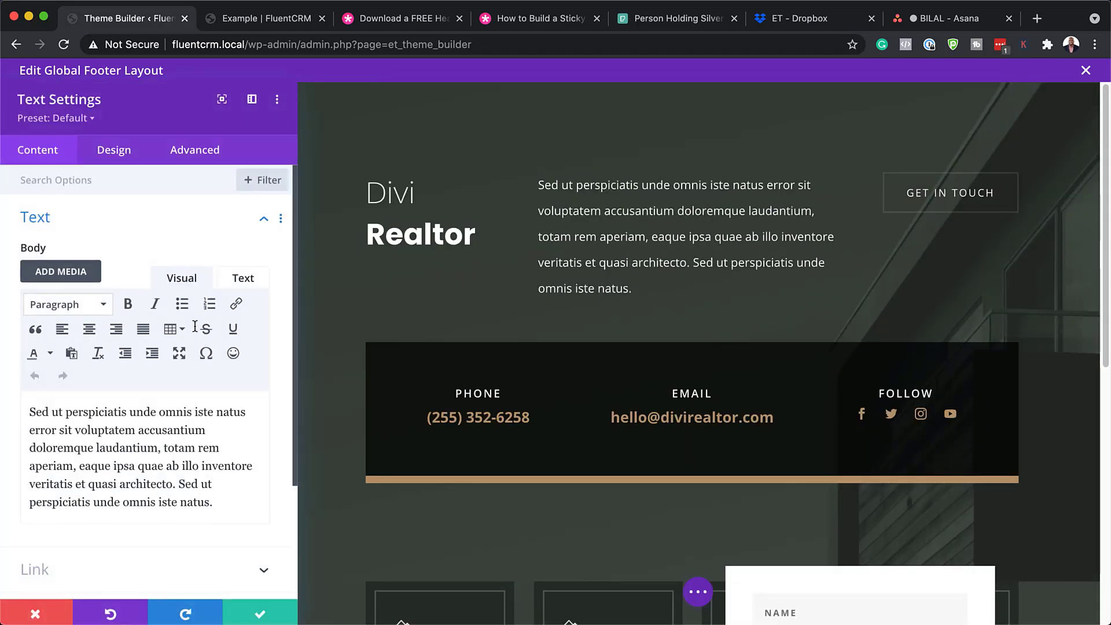
pyautogui.moveTo(220, 497); pyautogui.dragTo(31, 416)
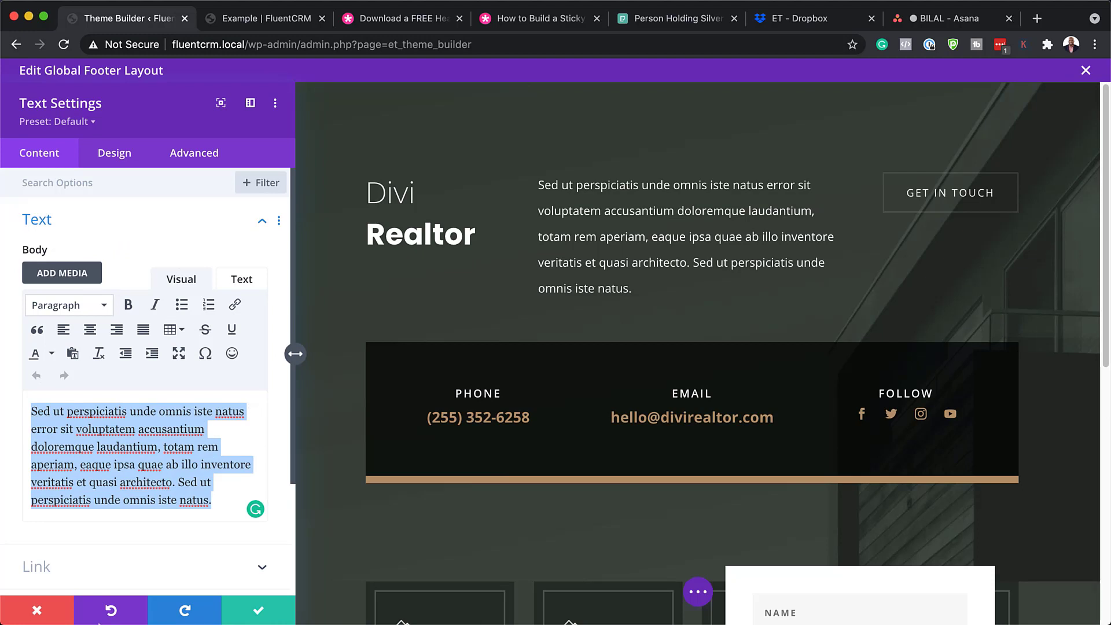
pyautogui.click(44, 612)
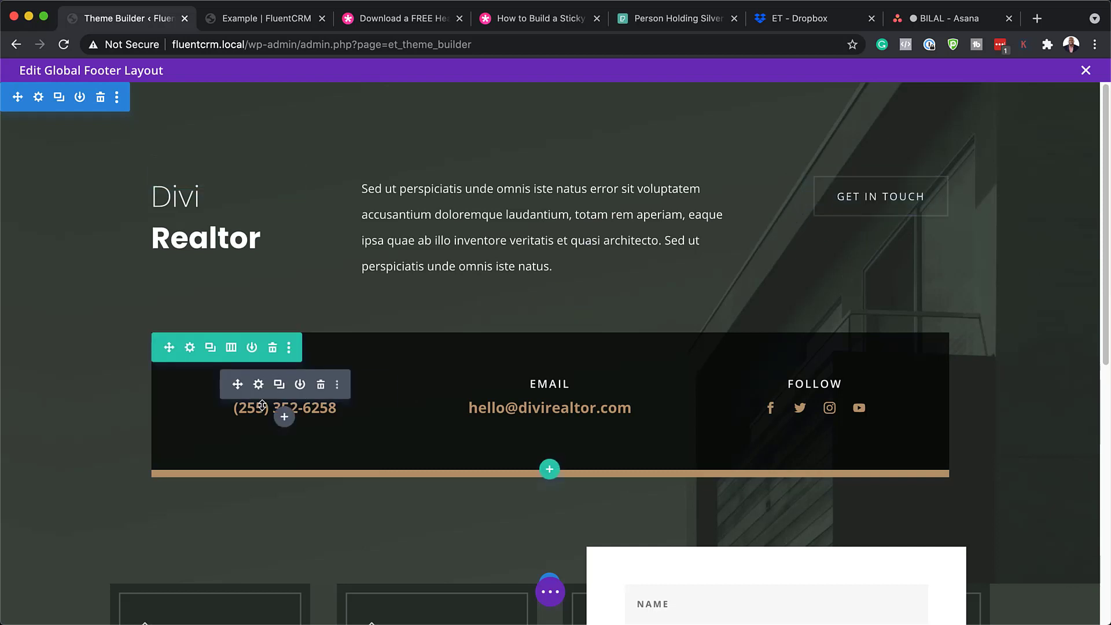
pyautogui.scroll(-2, 416, 396)
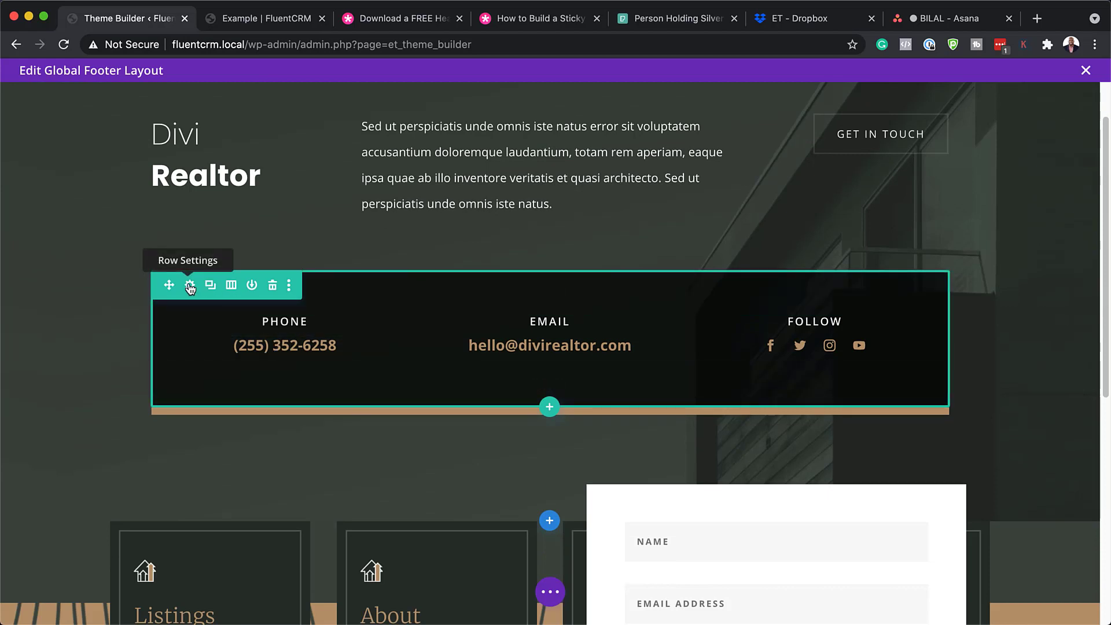
pyautogui.click(190, 286)
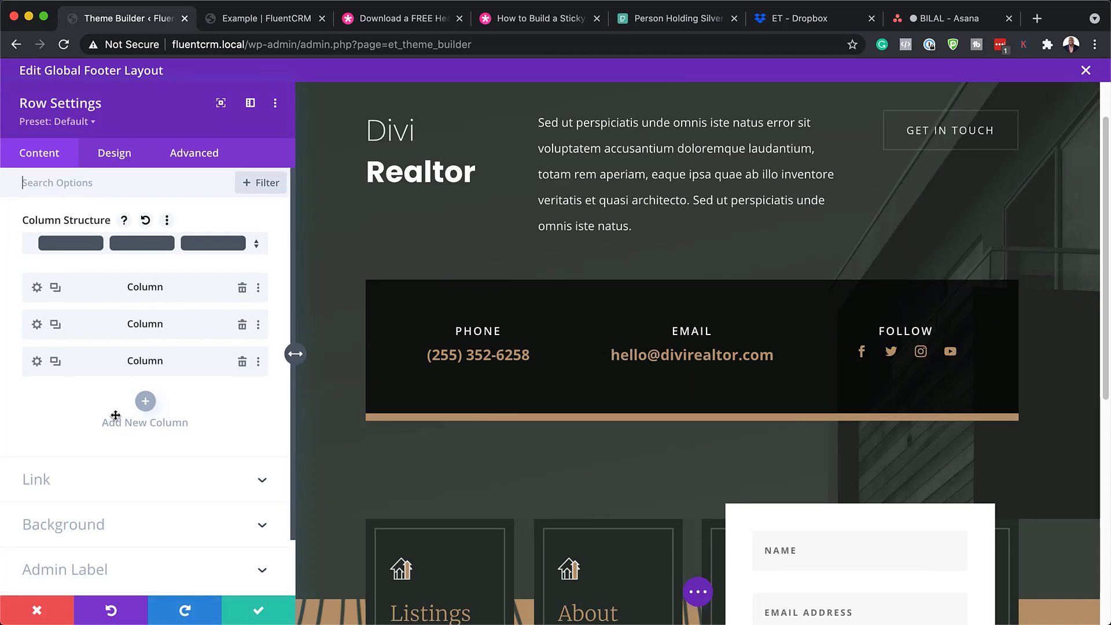
pyautogui.scroll(-1, 144, 463)
pyautogui.click(87, 519)
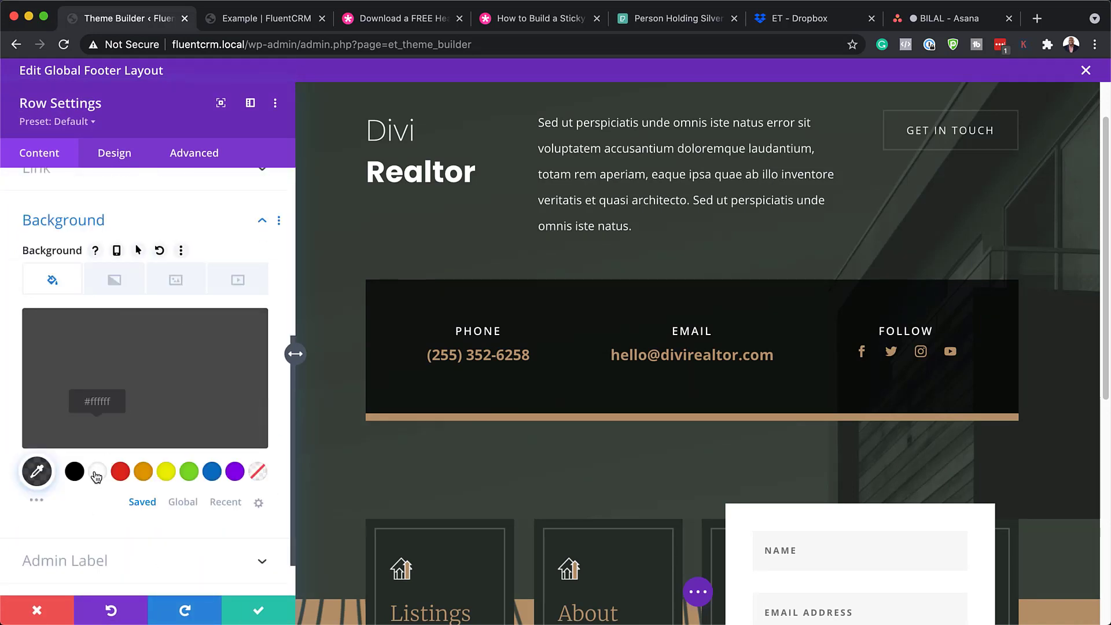
pyautogui.click(123, 476)
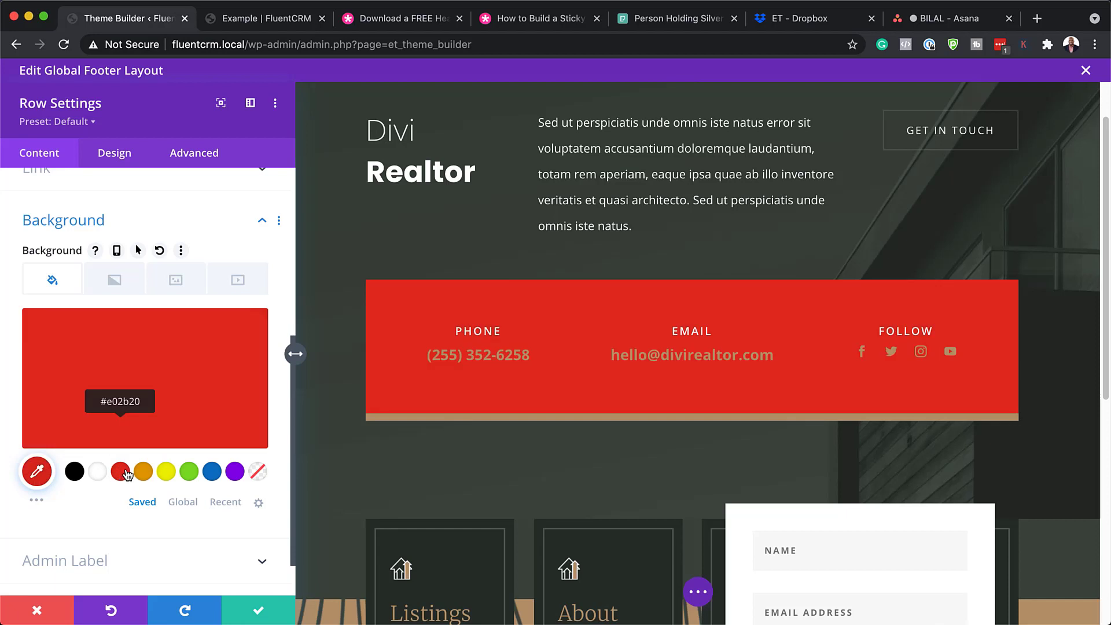
pyautogui.click(143, 471)
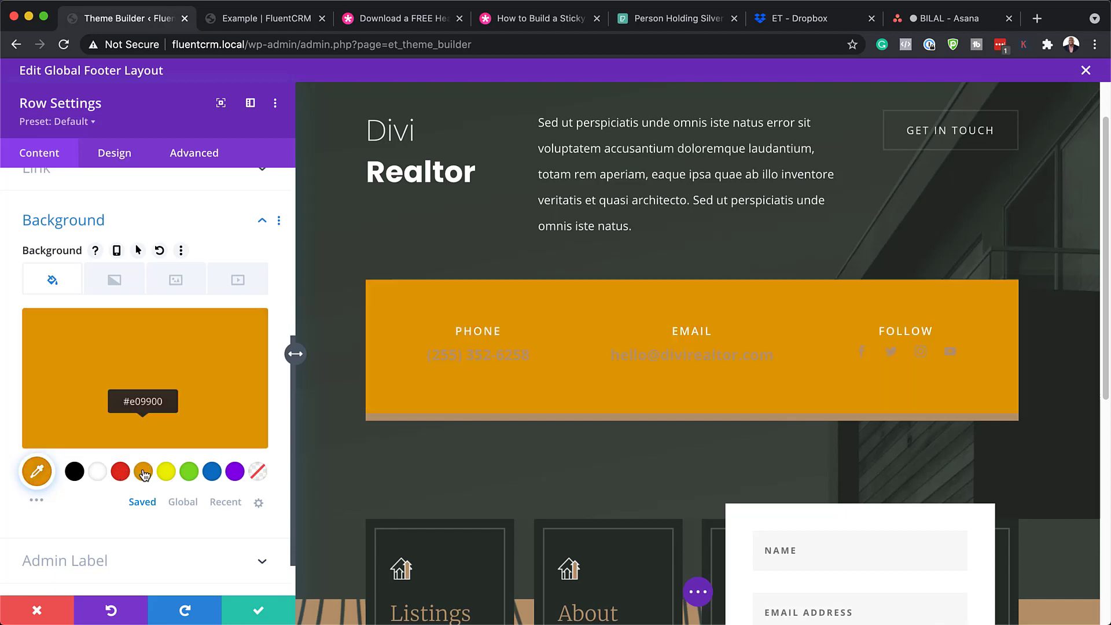
pyautogui.click(234, 475)
pyautogui.click(213, 476)
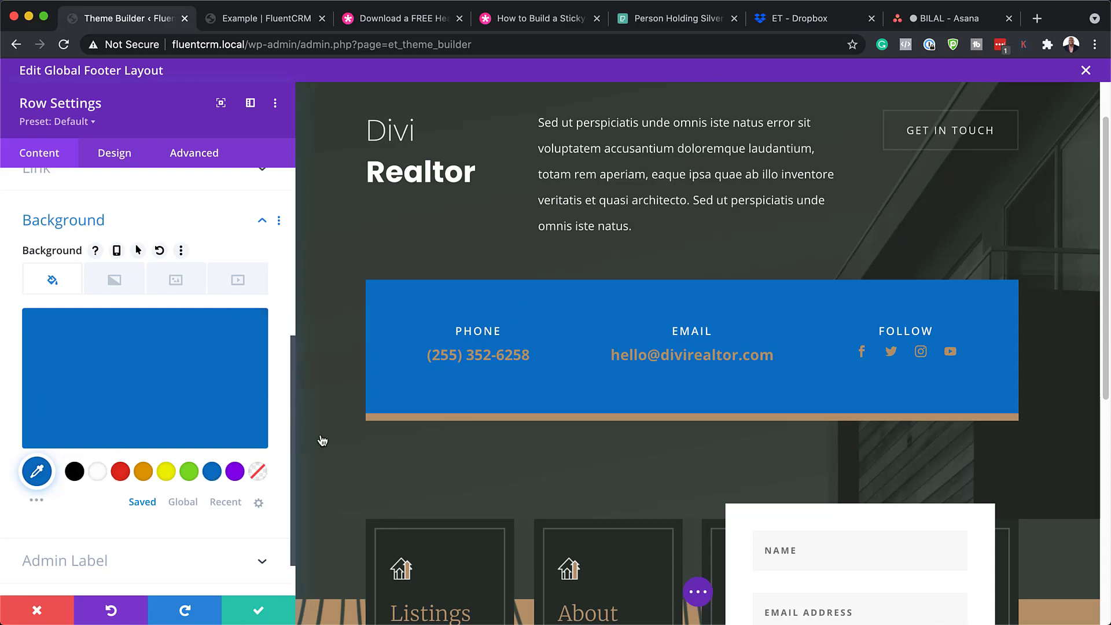
pyautogui.click(38, 610)
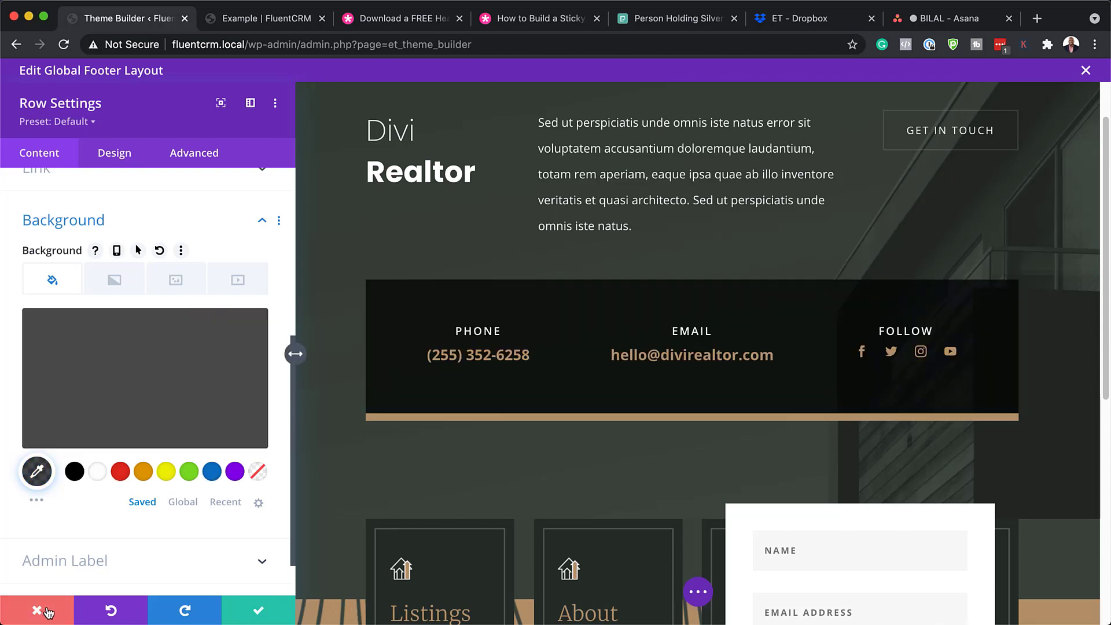
pyautogui.moveTo(292, 337)
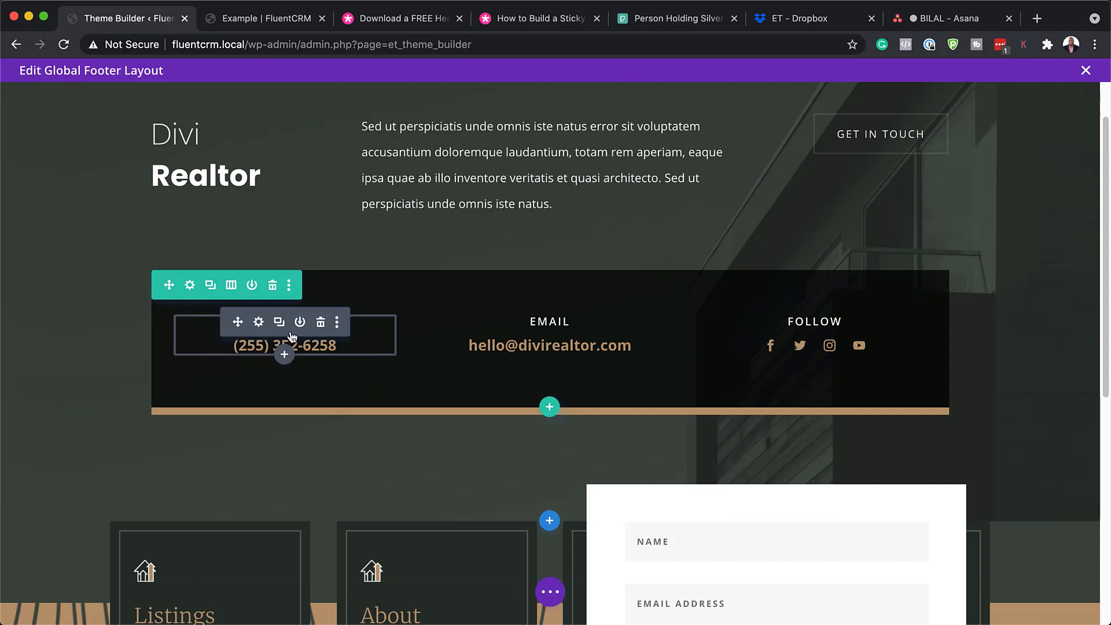
# Set the PHONE H6 heading to Poppins at a larger size, then discard the phone-number module edits
pyautogui.click(258, 323)
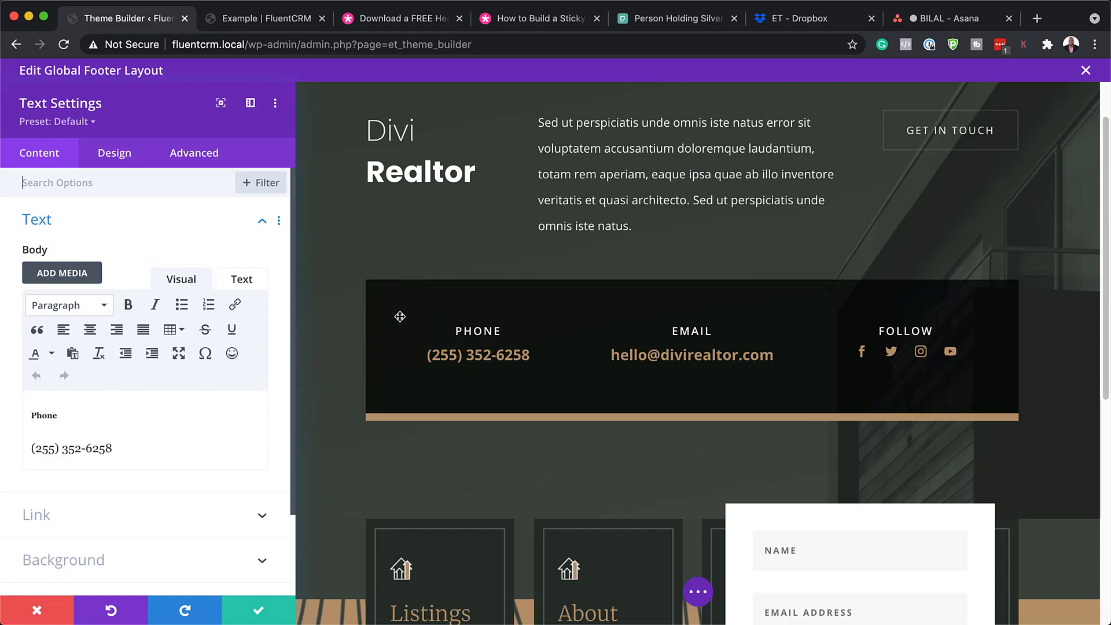
pyautogui.moveTo(387, 326)
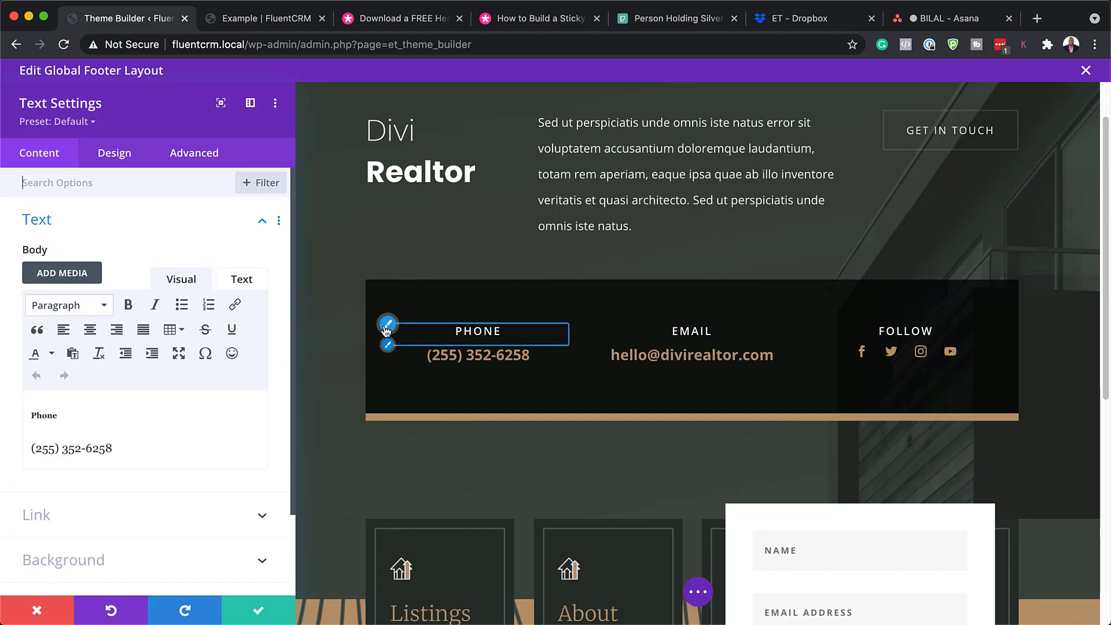
pyautogui.click(387, 325)
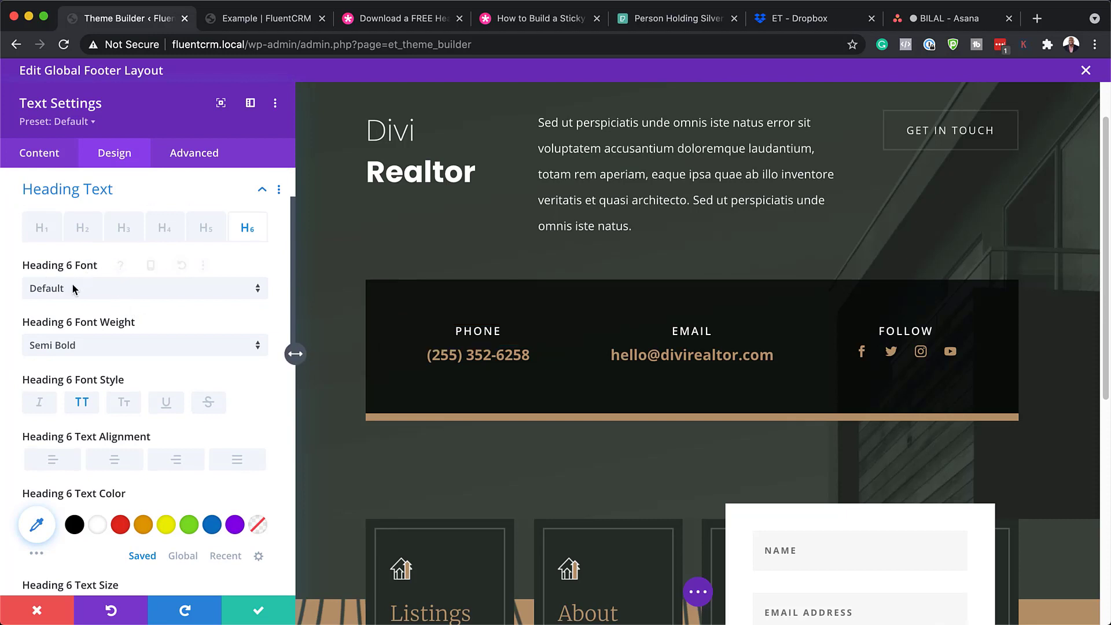
pyautogui.click(102, 290)
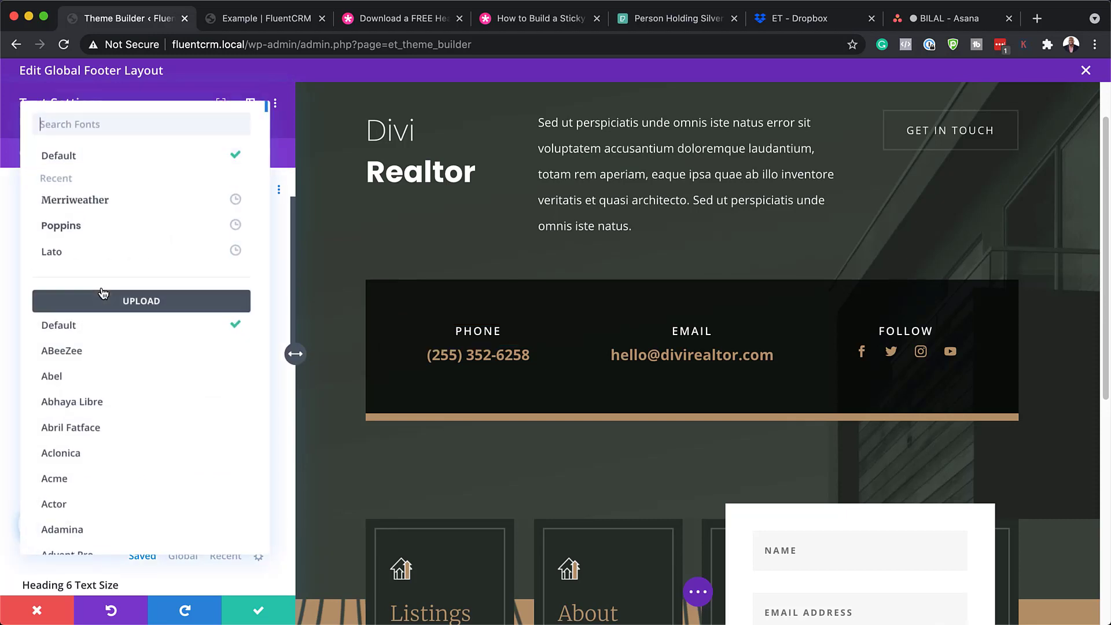
pyautogui.click(102, 232)
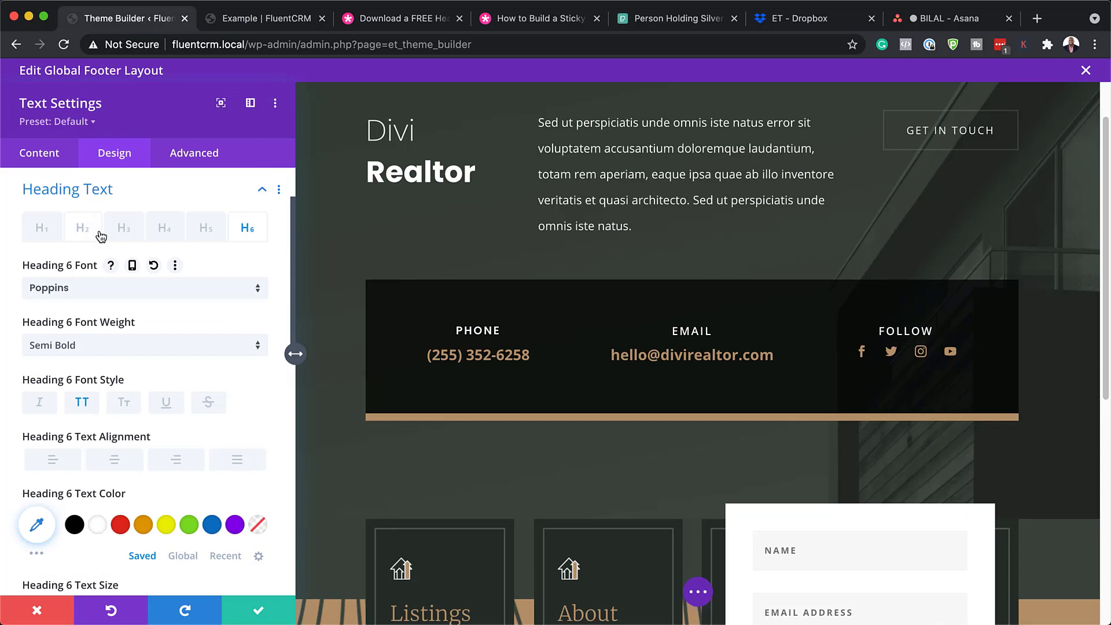
pyautogui.scroll(-3, 81, 481)
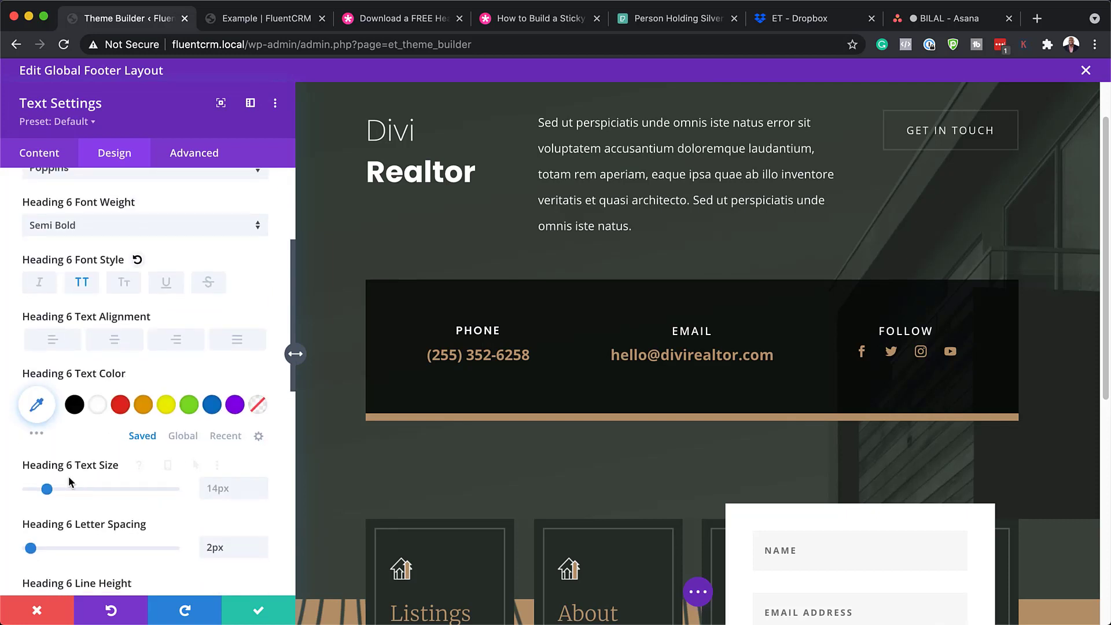
pyautogui.moveTo(47, 489)
pyautogui.mouseDown()
pyautogui.moveTo(67, 492)
pyautogui.moveTo(50, 492)
pyautogui.mouseUp()
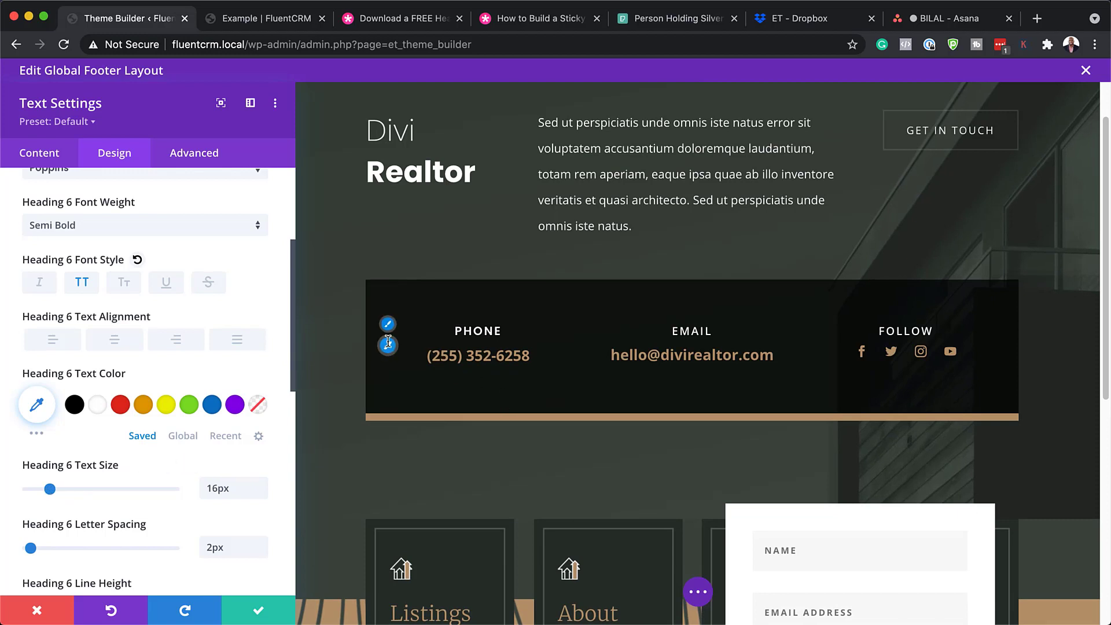
pyautogui.click(388, 346)
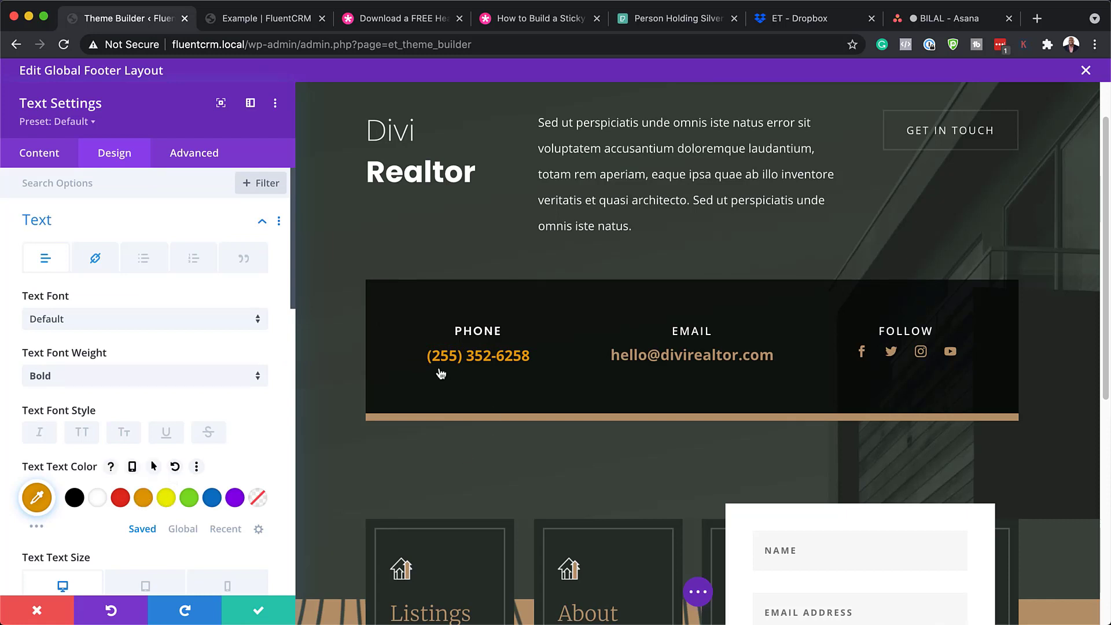
pyautogui.click(37, 610)
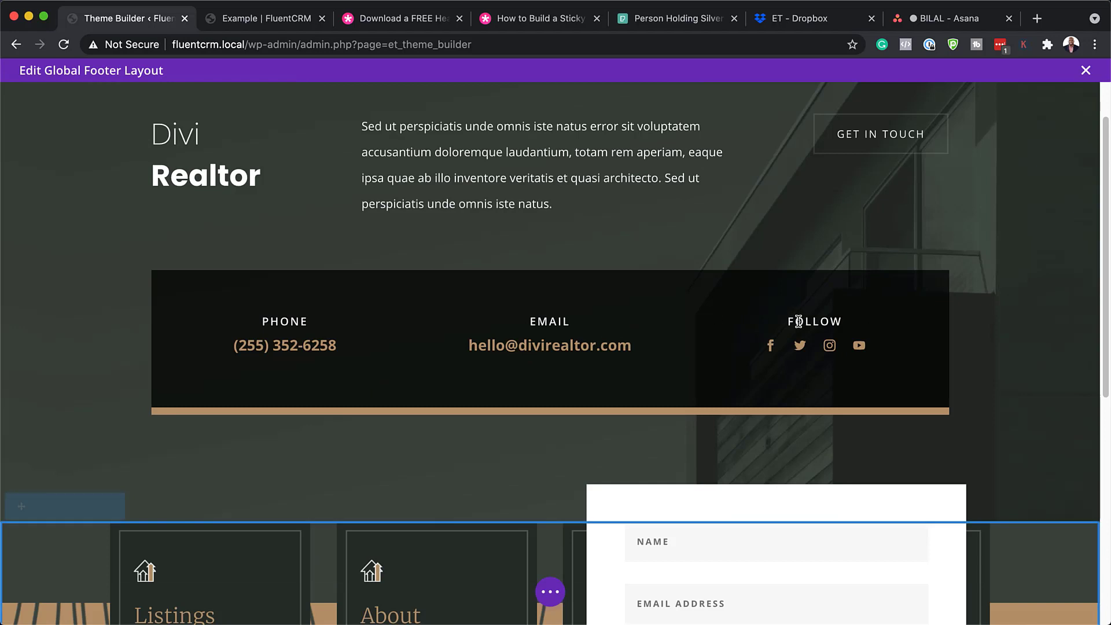
# Give the footer contact form a recipient e-mail address and turn on Use Basic Captcha
pyautogui.moveTo(773, 356)
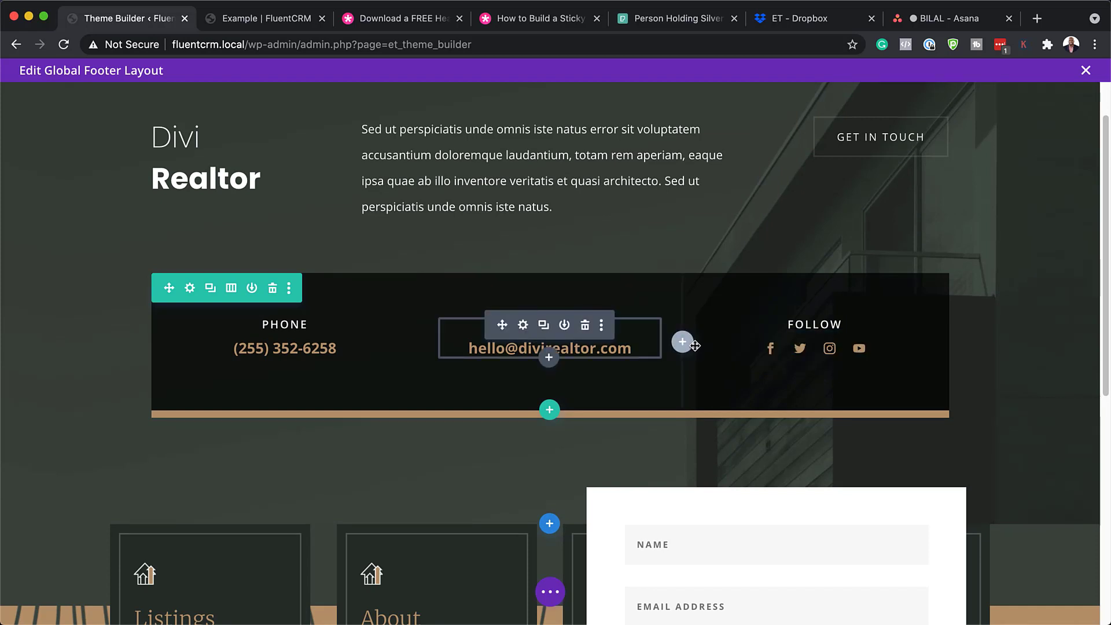
pyautogui.scroll(-5, 678, 310)
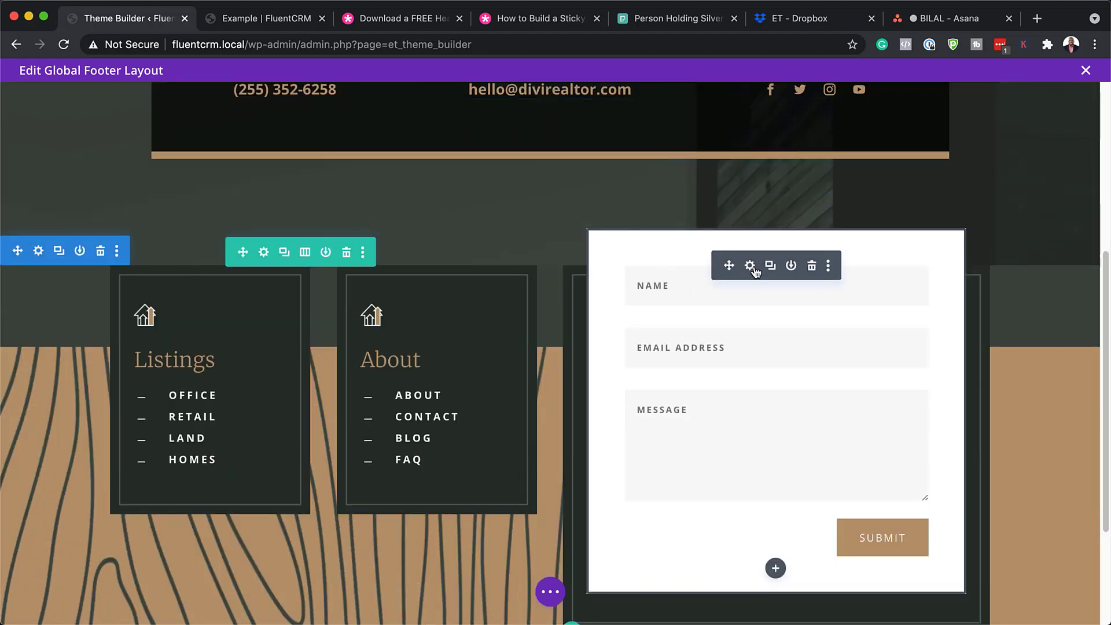
pyautogui.click(750, 266)
pyautogui.scroll(-5, 244, 397)
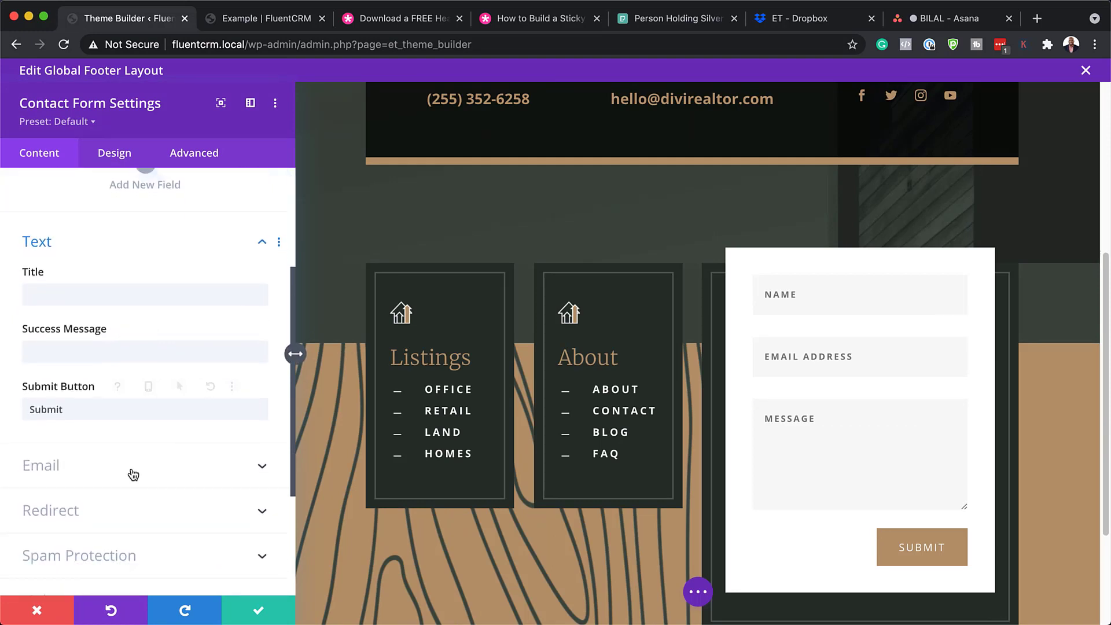
pyautogui.click(130, 469)
pyautogui.click(101, 245)
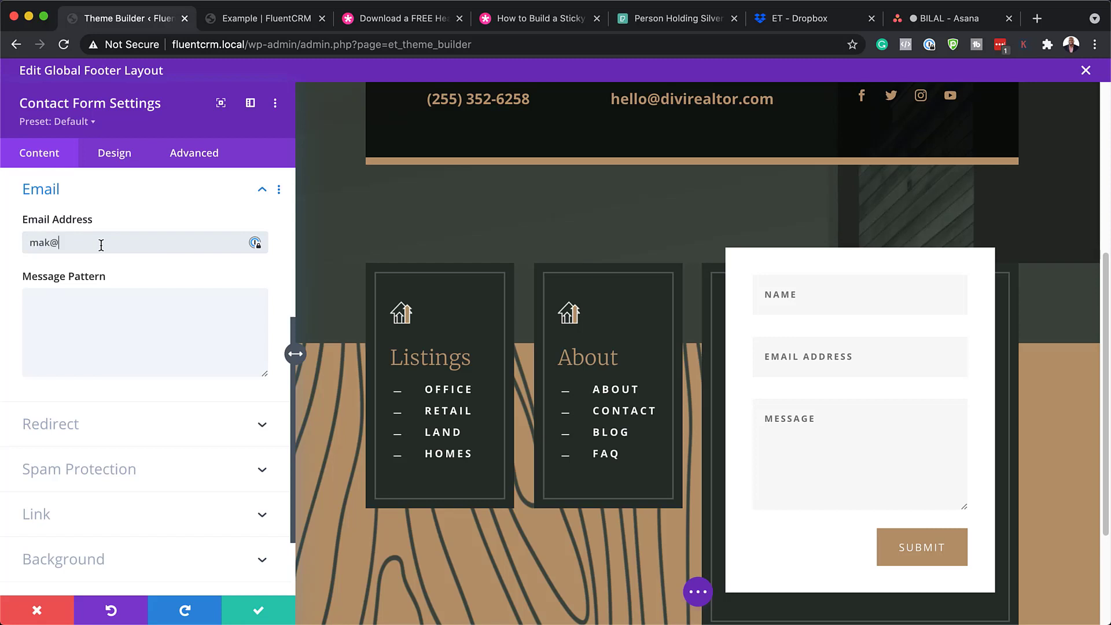
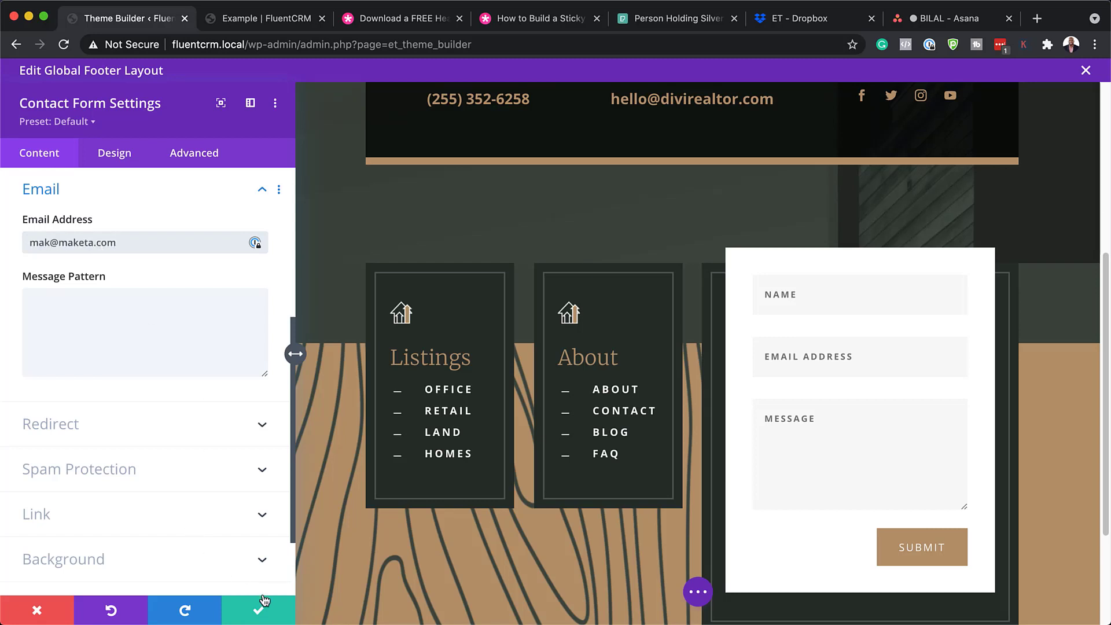
pyautogui.click(81, 429)
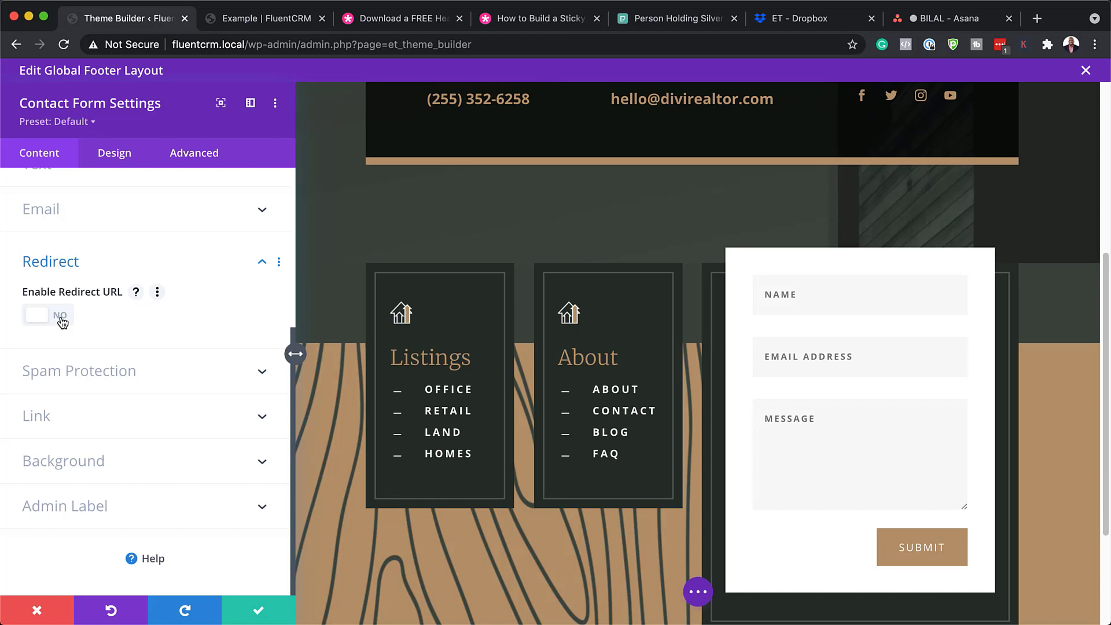
pyautogui.click(80, 376)
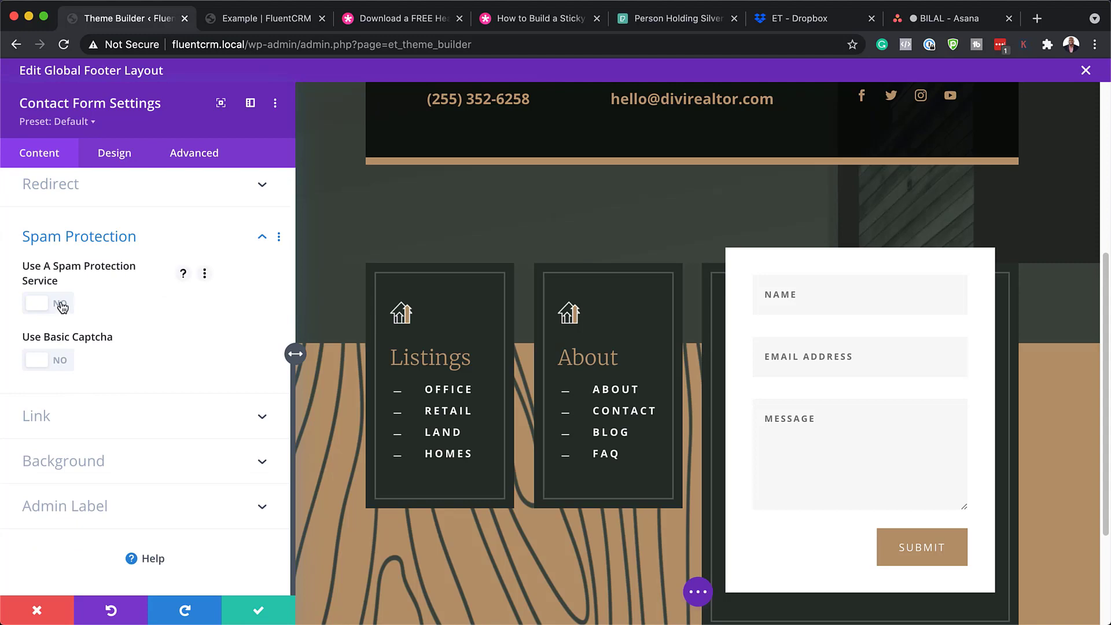
pyautogui.click(58, 362)
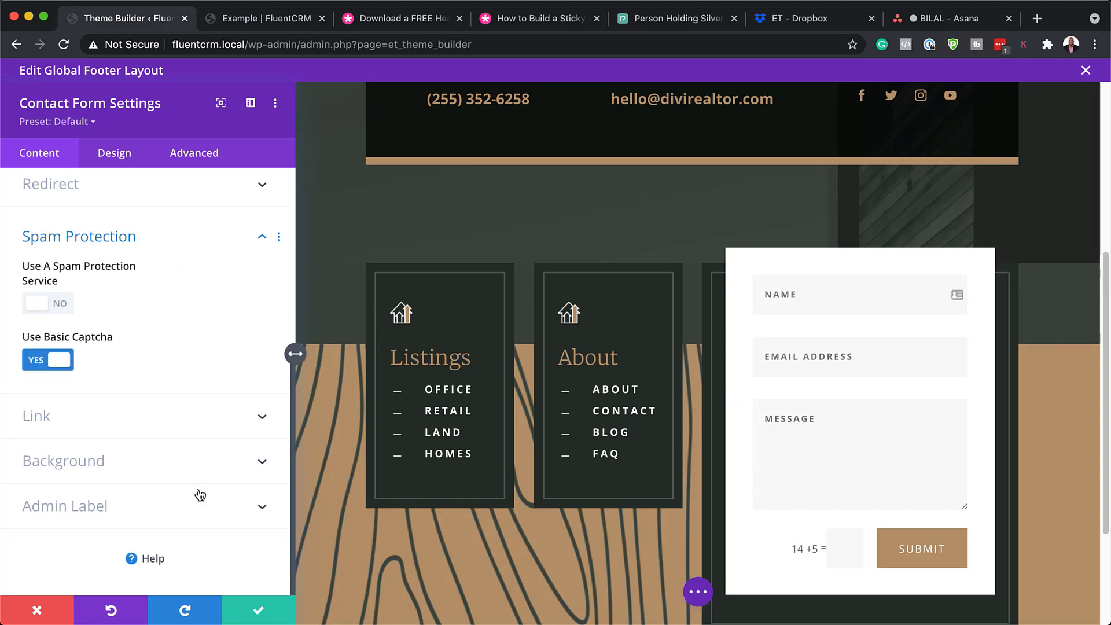
pyautogui.click(267, 612)
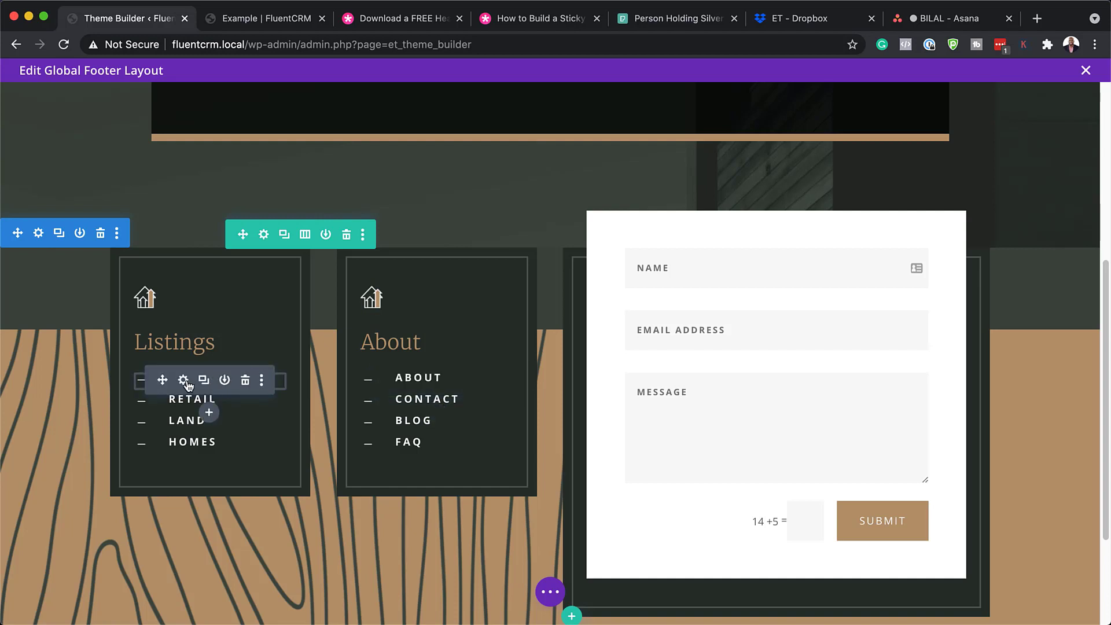
pyautogui.click(183, 380)
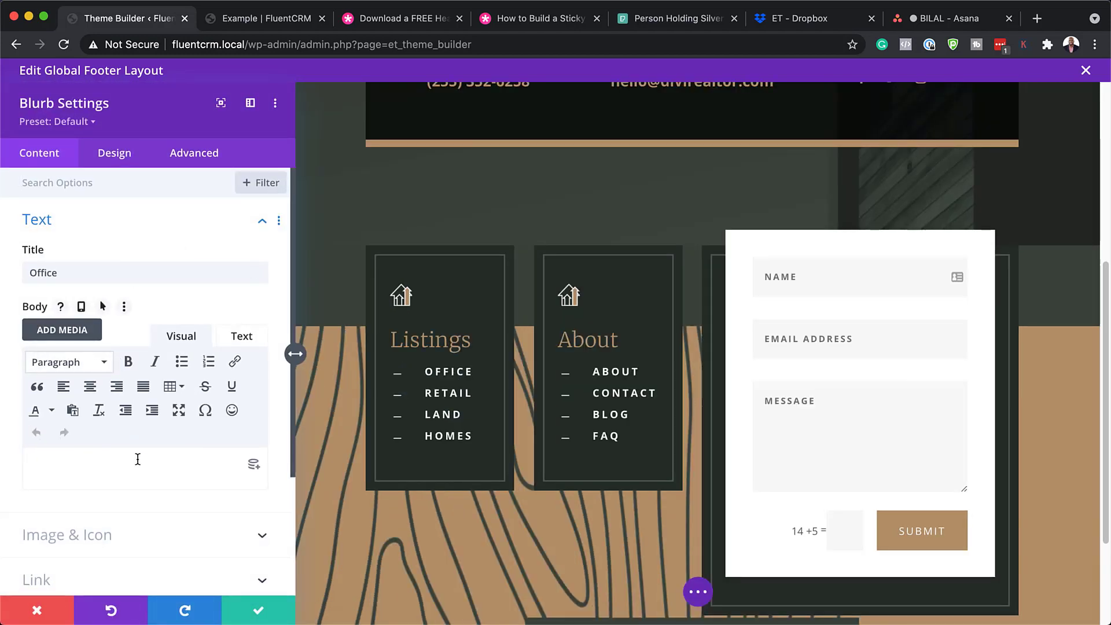
pyautogui.click(85, 452)
pyautogui.scroll(-2, 148, 484)
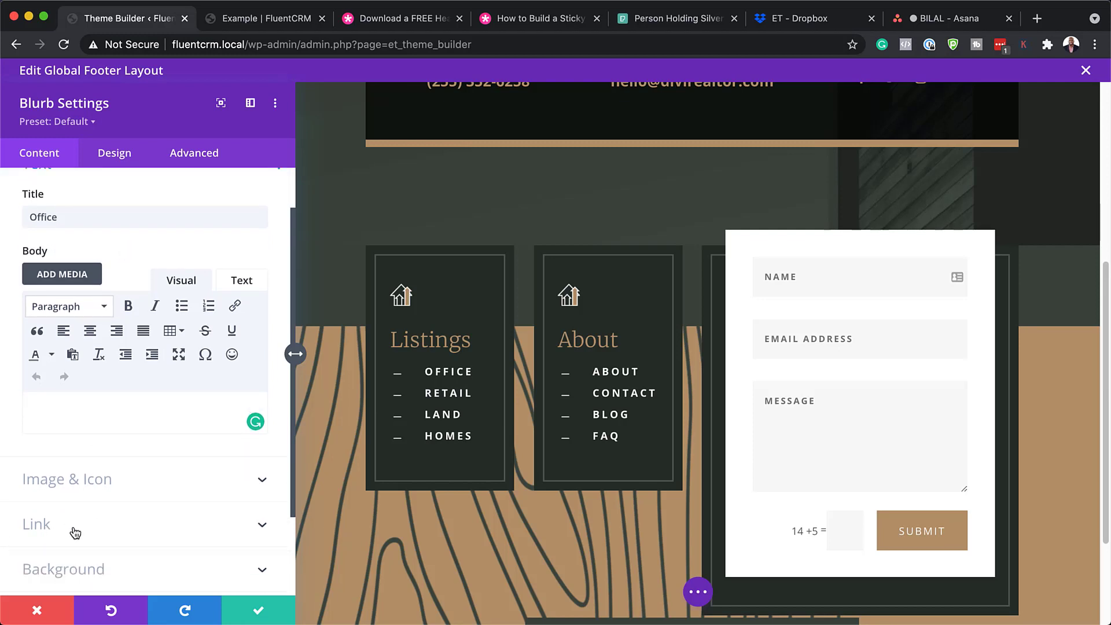
pyautogui.click(118, 525)
pyautogui.click(90, 356)
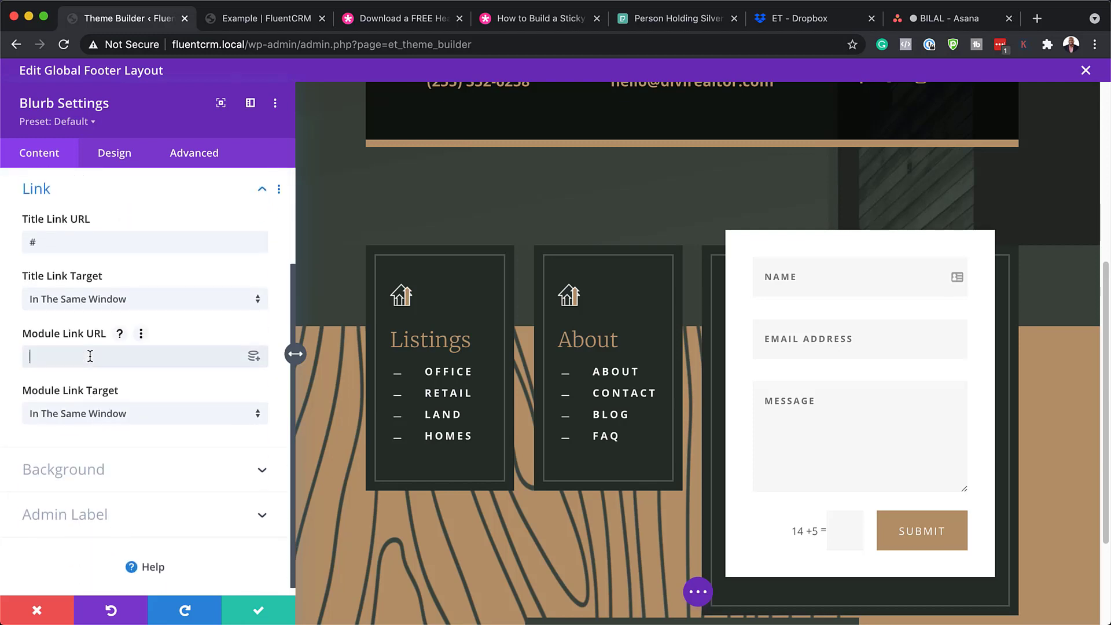
pyautogui.write('#')
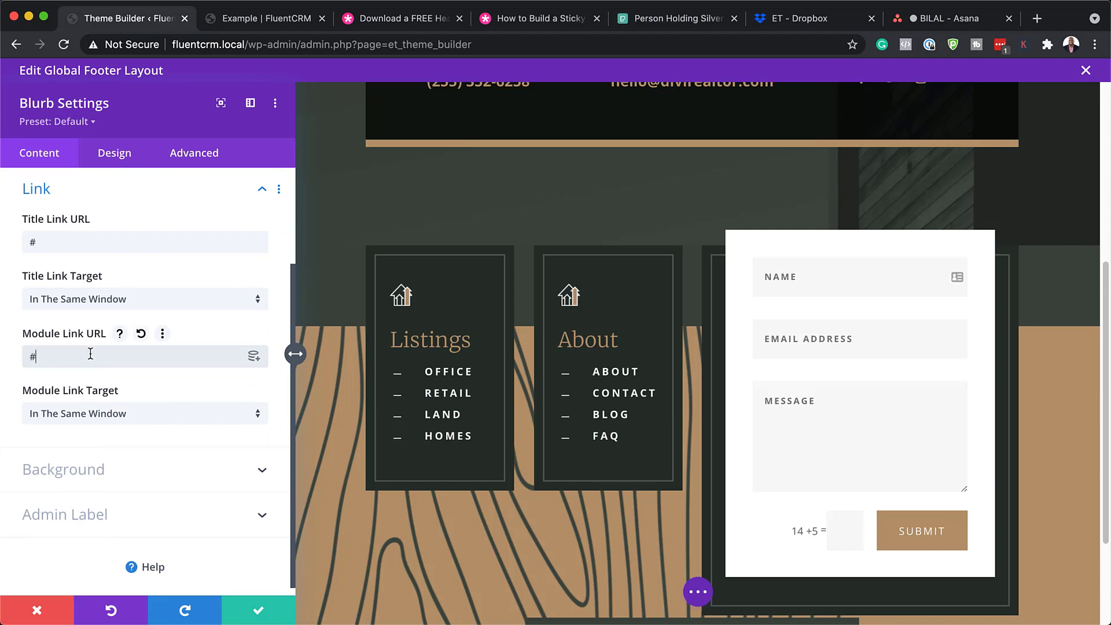
pyautogui.click(425, 367)
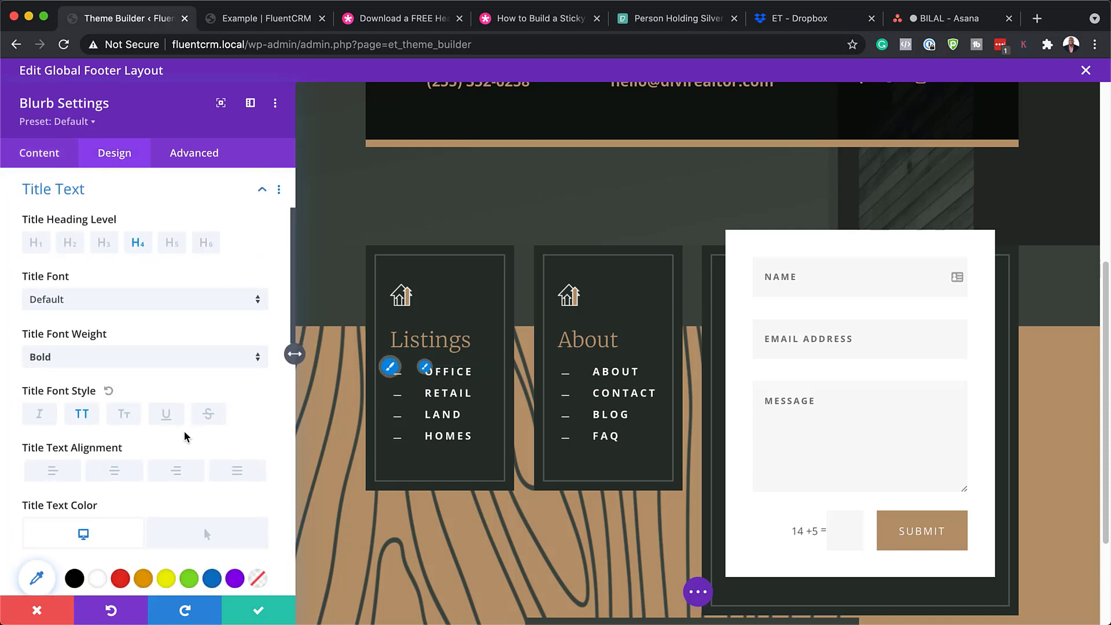
pyautogui.scroll(-1, 181, 474)
pyautogui.scroll(-3, 181, 474)
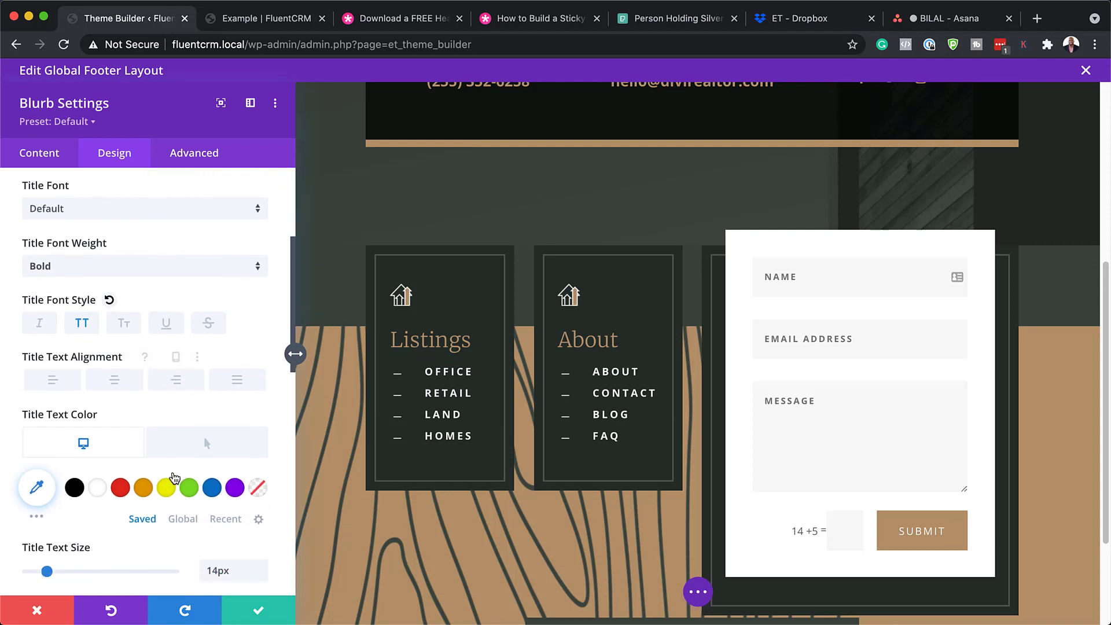
pyautogui.click(167, 490)
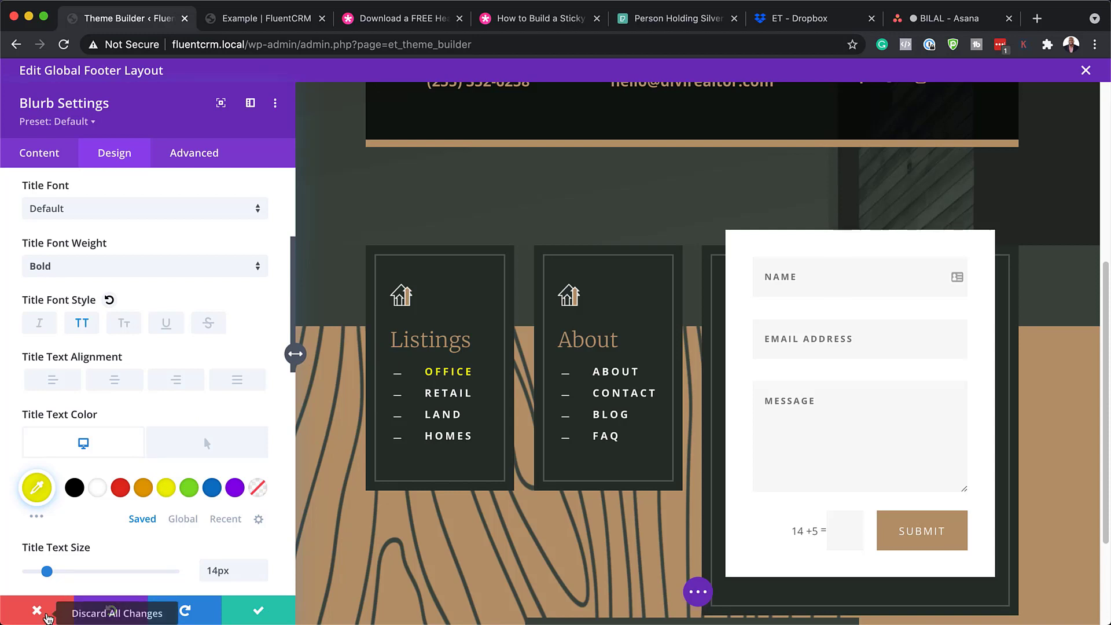
pyautogui.click(48, 618)
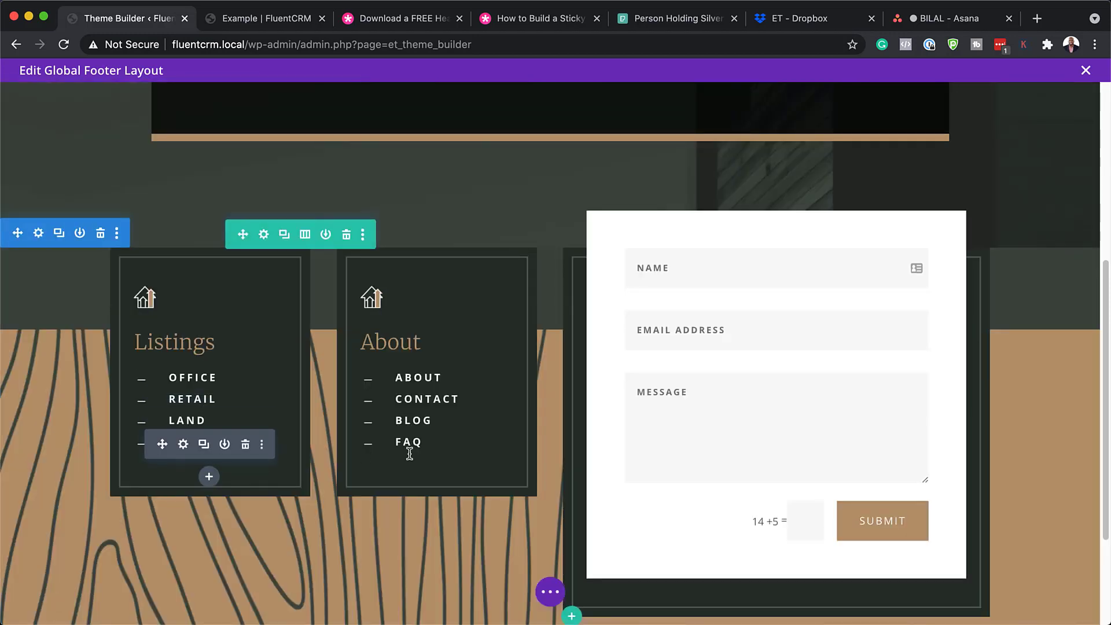
# Cancel out of the copyright text settings, then exit the footer editor to reach the unsaved-changes prompt
pyautogui.scroll(-3, 545, 444)
pyautogui.scroll(-2, 545, 443)
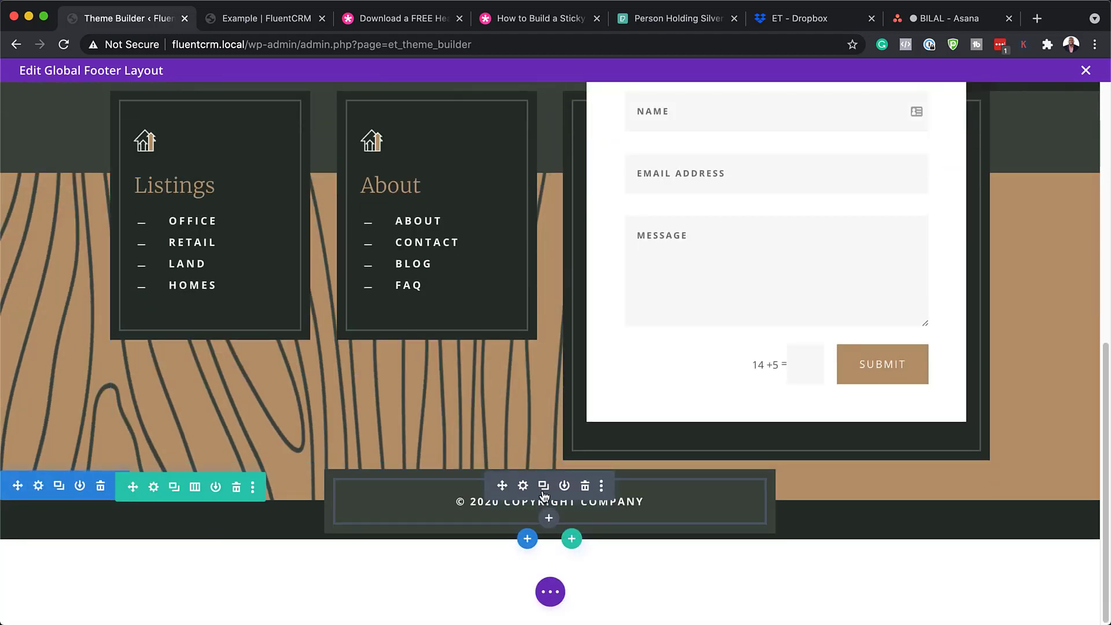
pyautogui.click(522, 487)
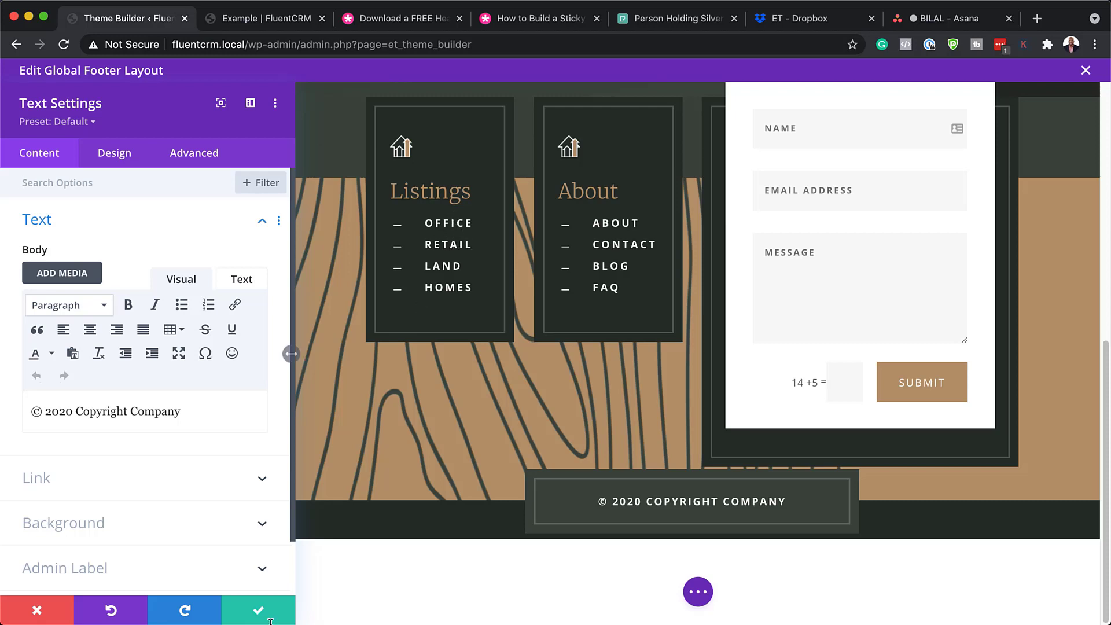
pyautogui.moveTo(284, 621)
pyautogui.click(47, 613)
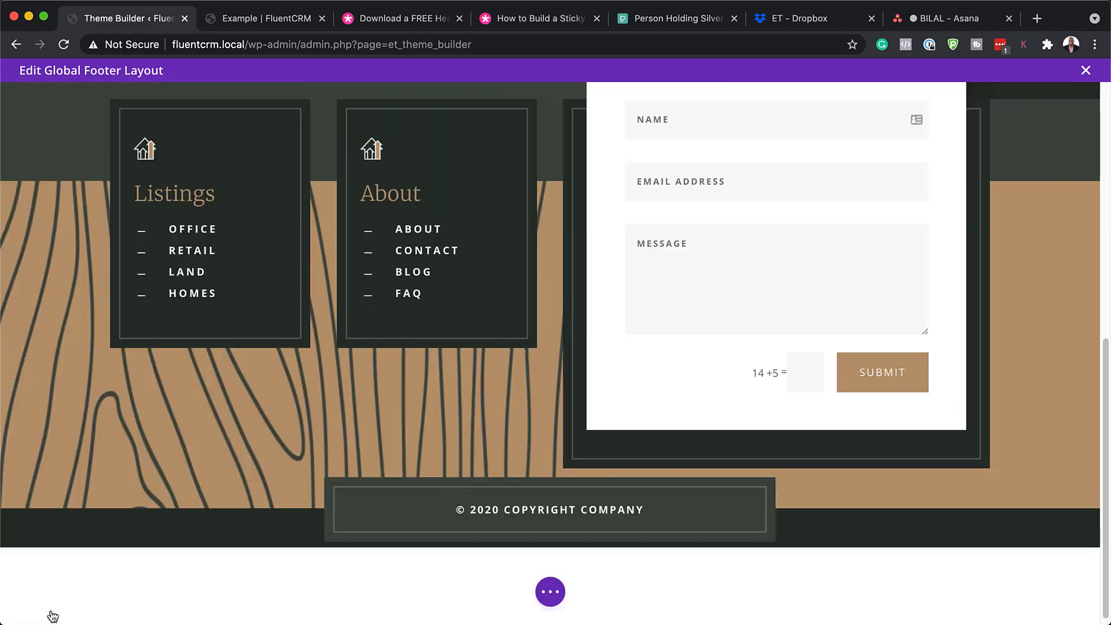
pyautogui.scroll(10, 318, 571)
pyautogui.click(1086, 71)
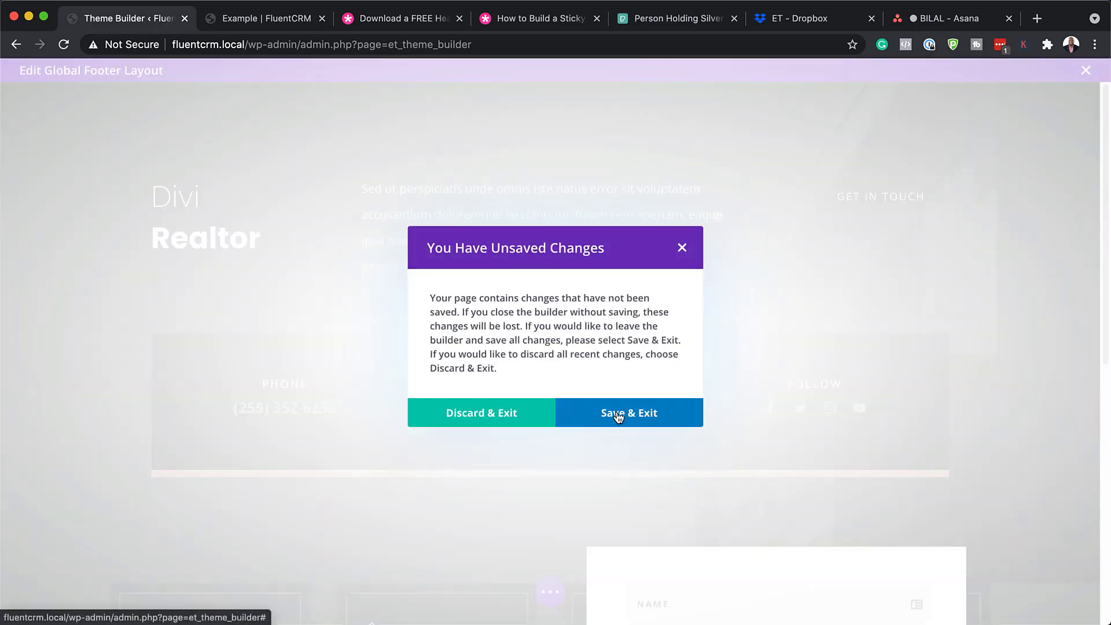
# Choose Save & Exit to save the Global Footer layout
pyautogui.click(618, 415)
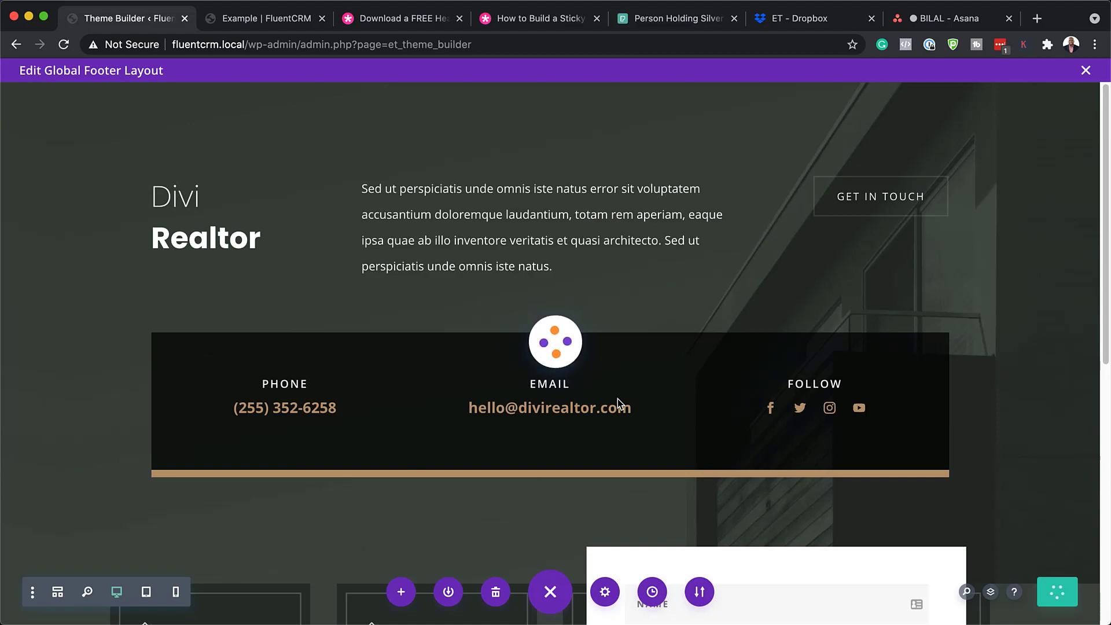